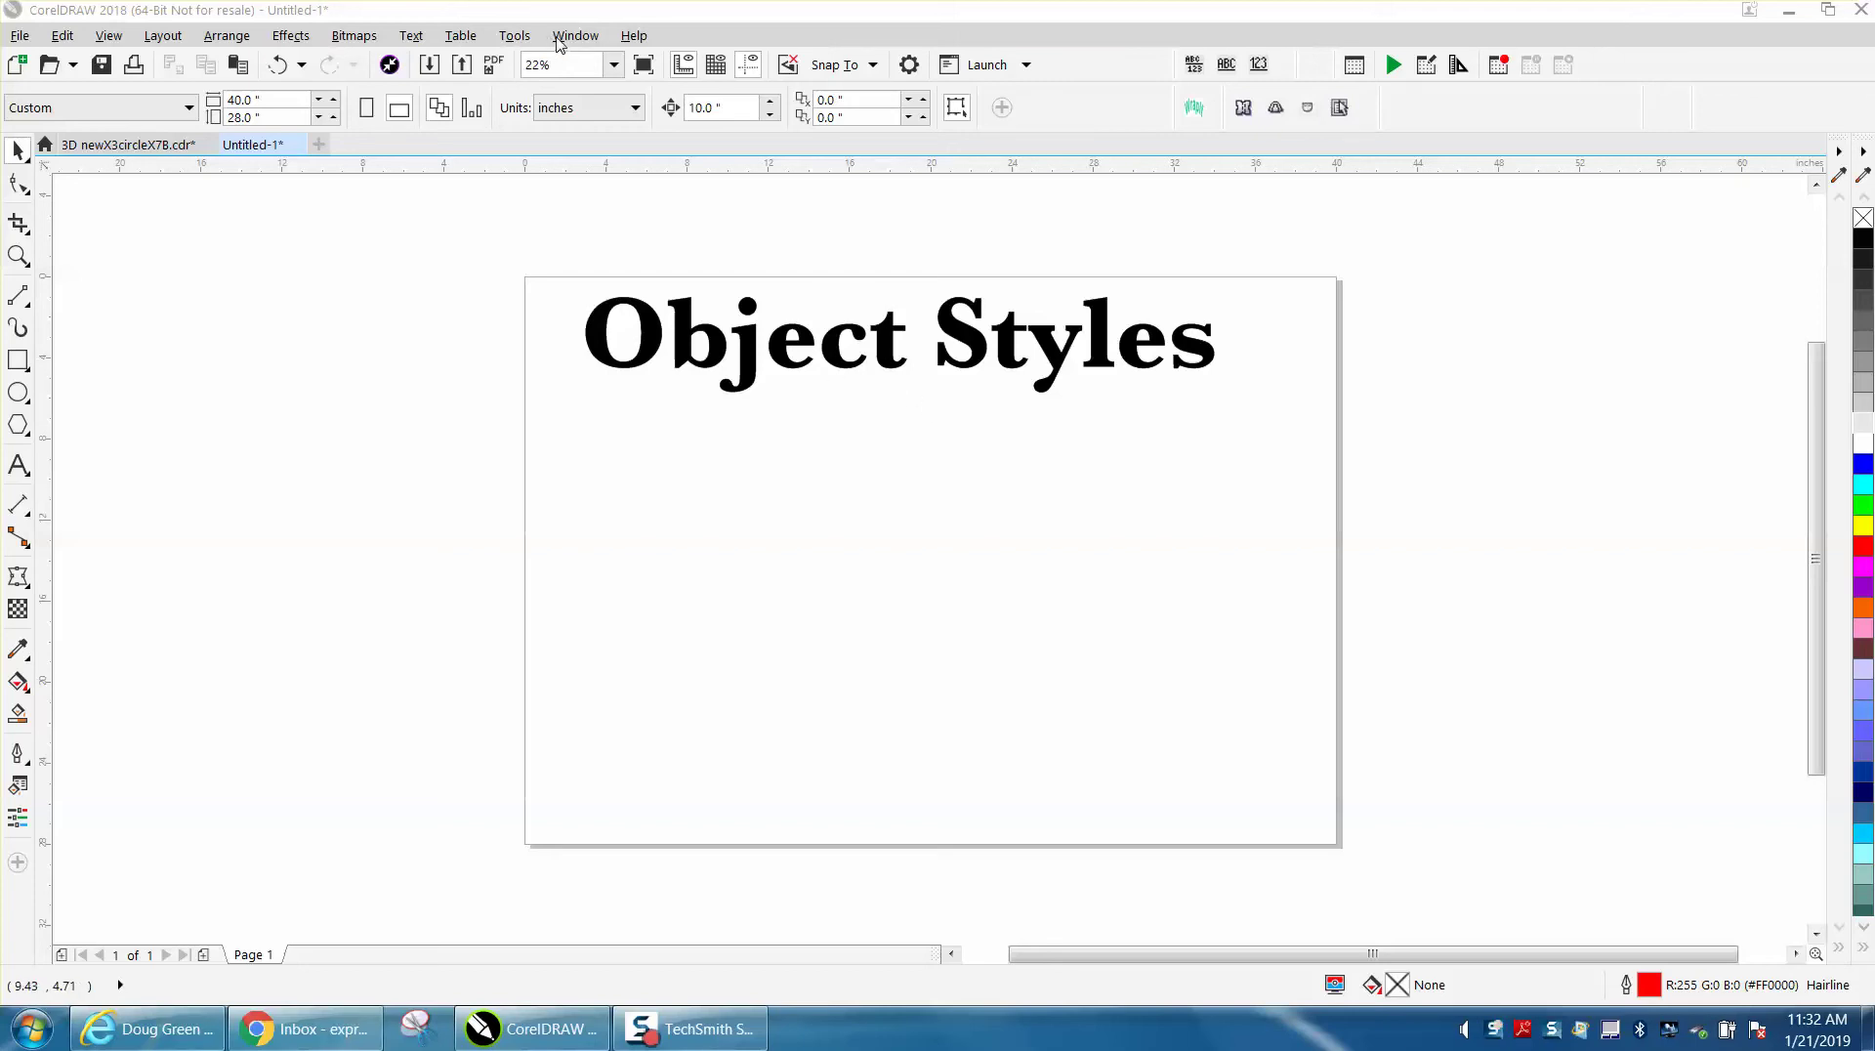
# Add 'DFA' artistic text on the page in the Lemon/Milk font
pyautogui.click(18, 465)
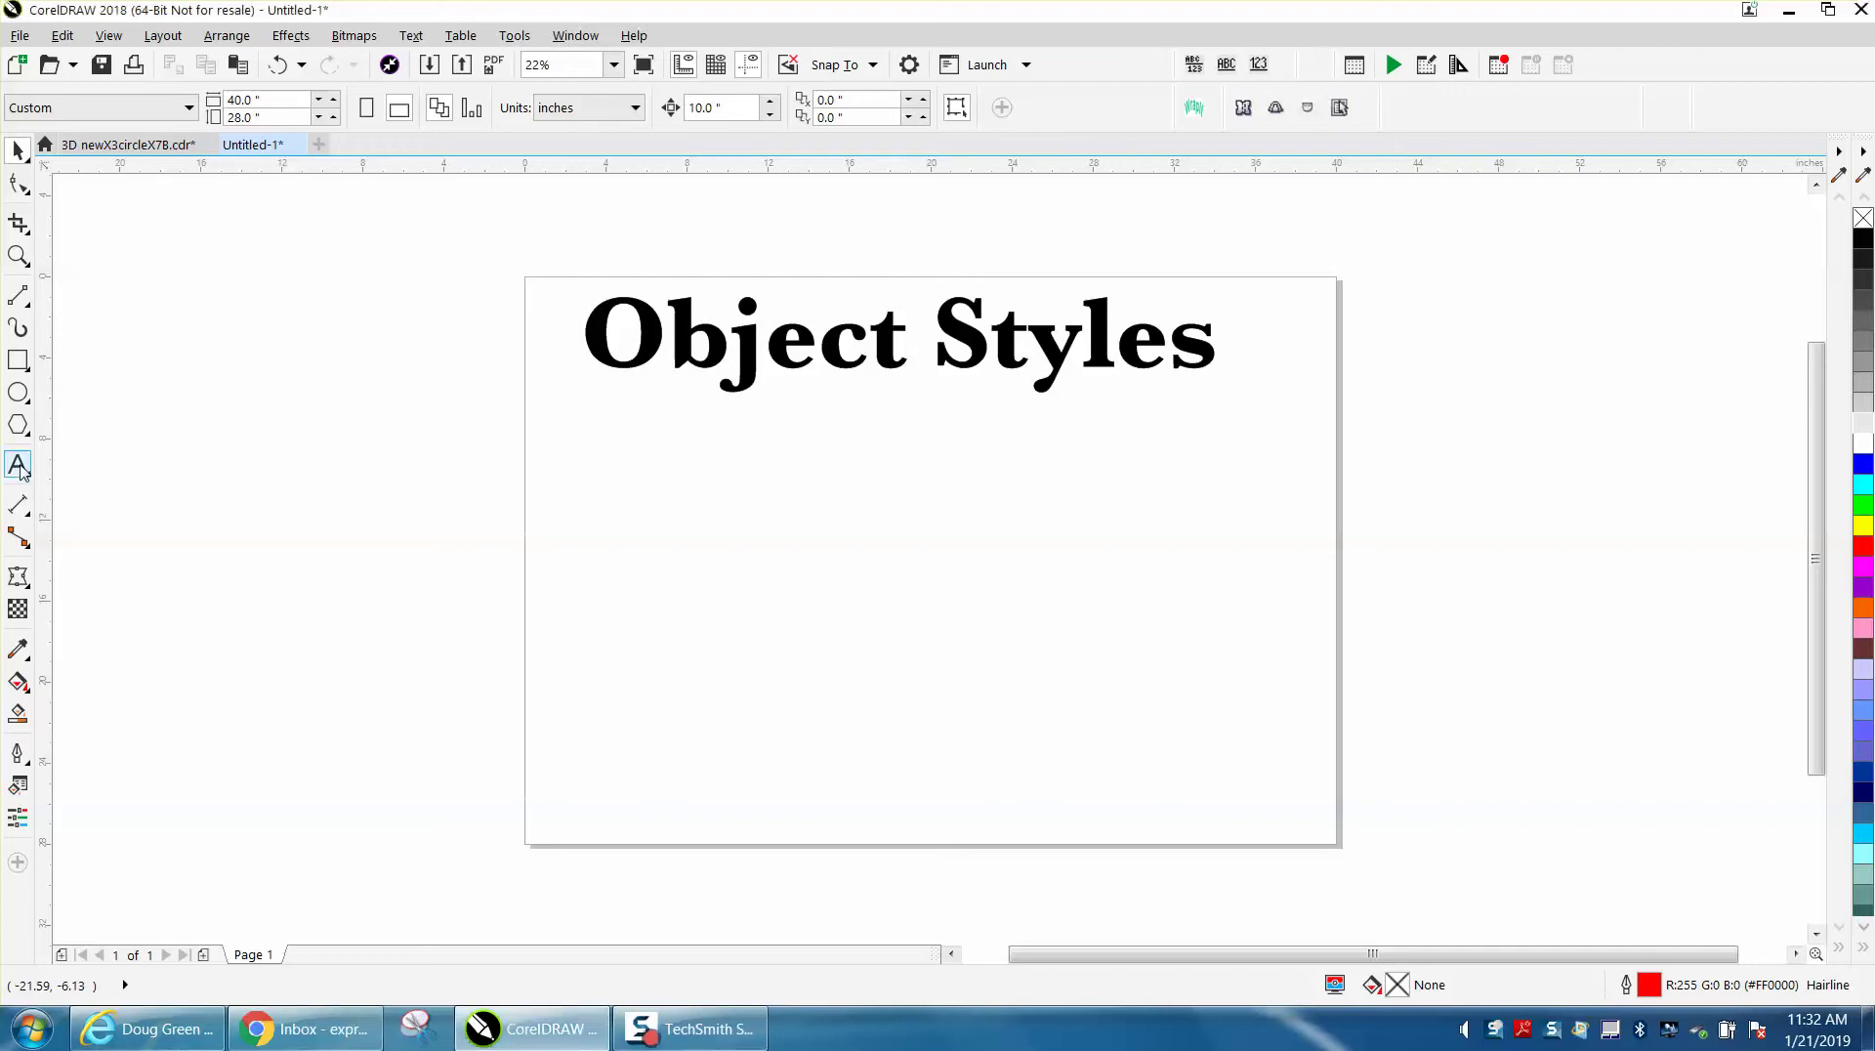
pyautogui.click(641, 530)
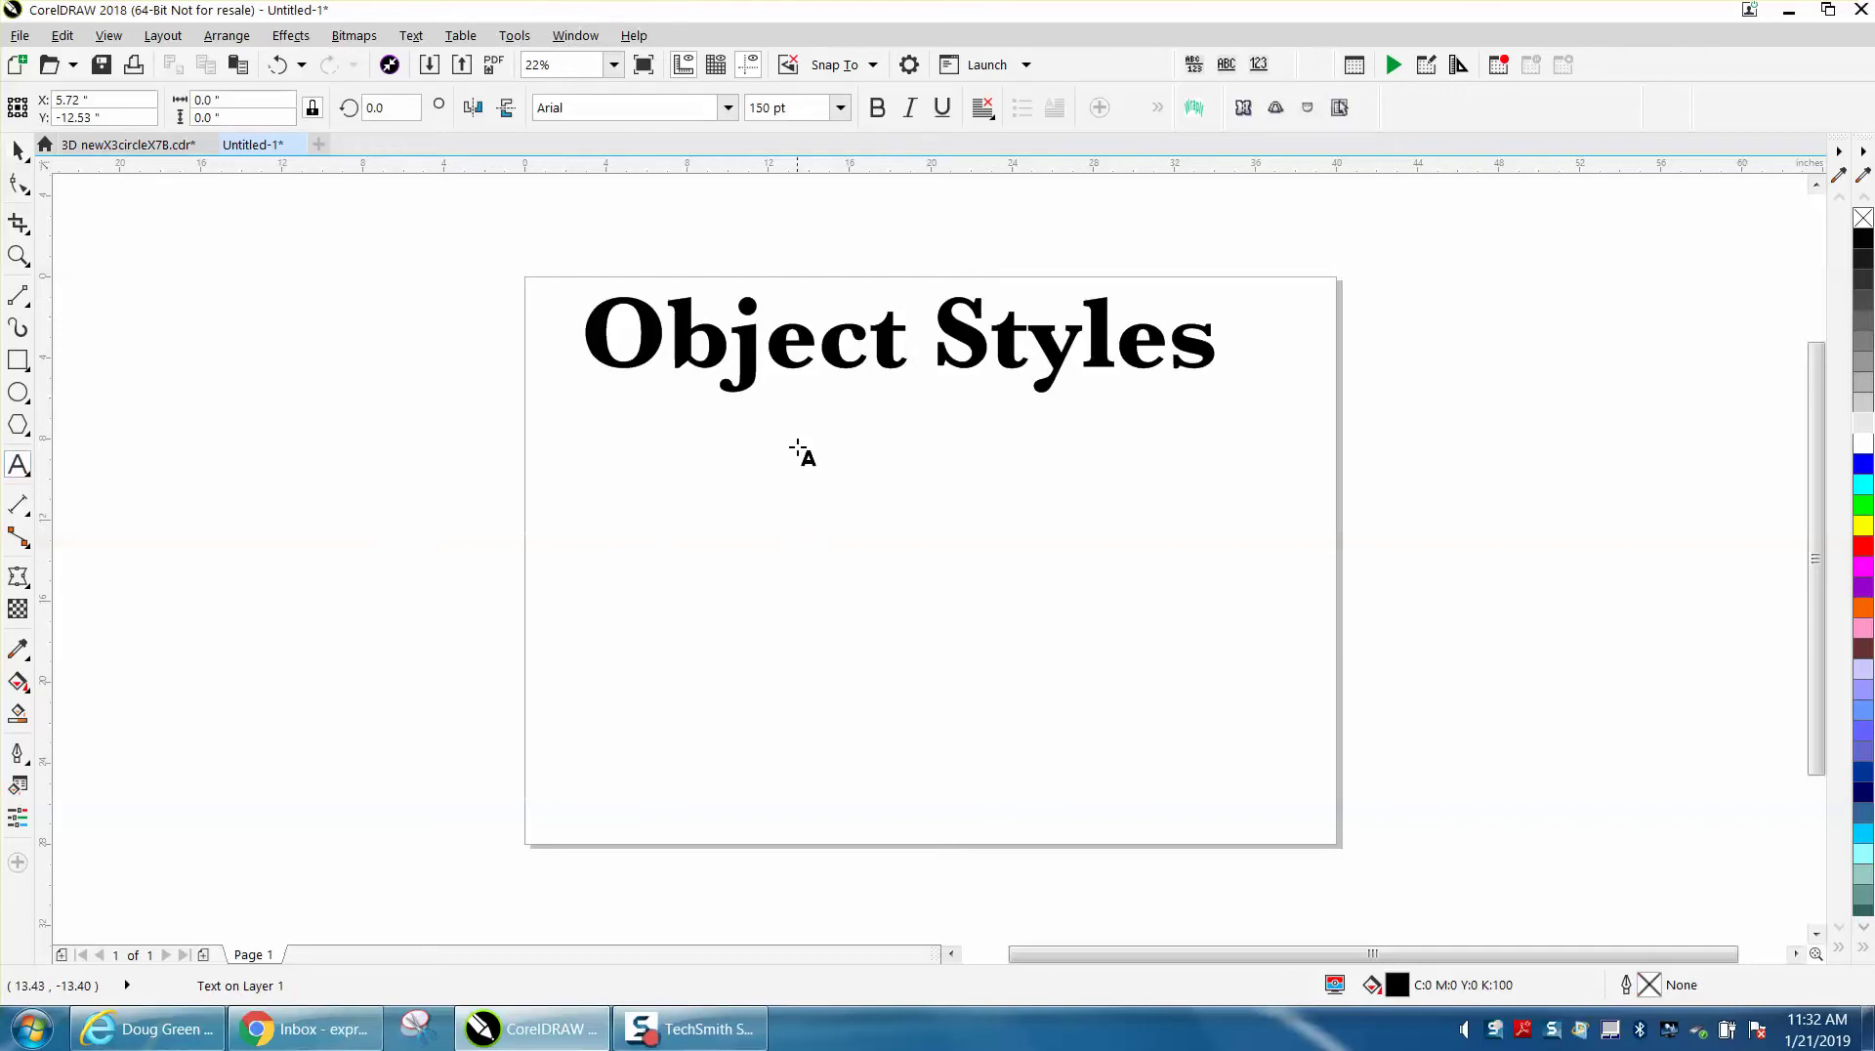
pyautogui.click(728, 109)
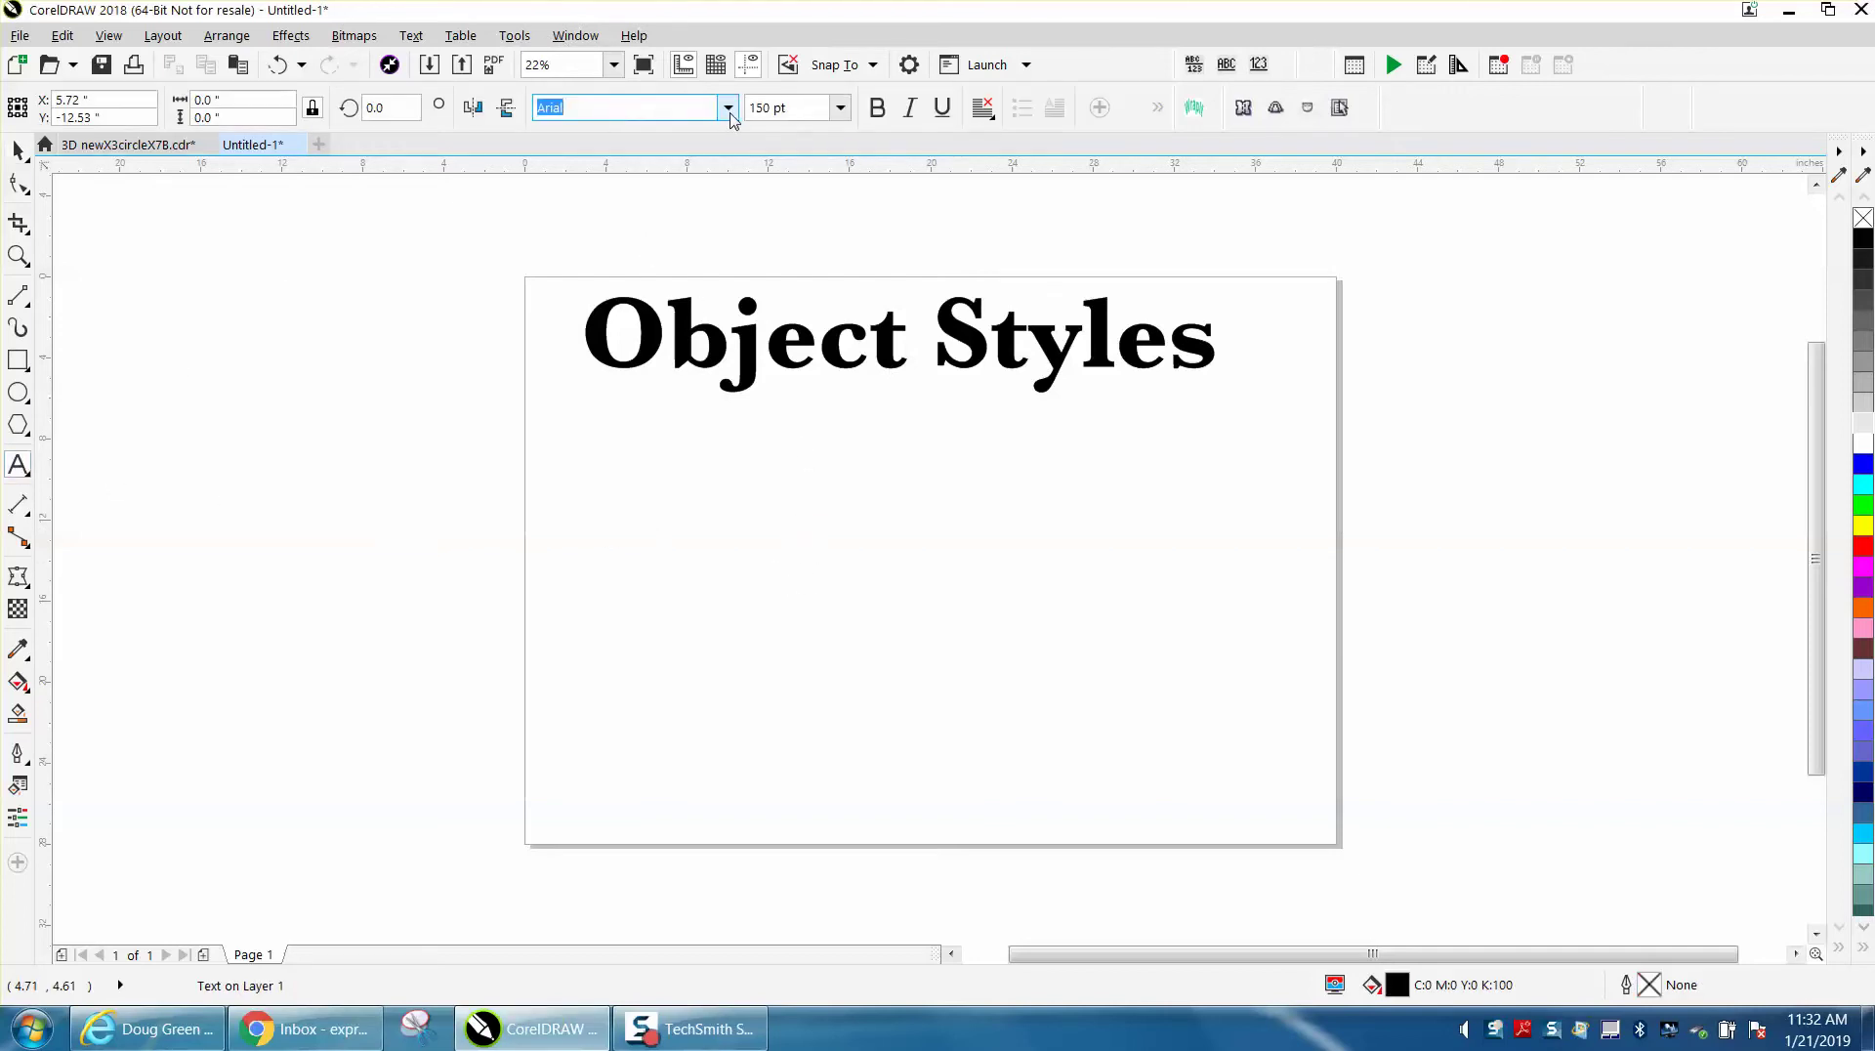
pyautogui.click(666, 251)
pyautogui.write('DFA')
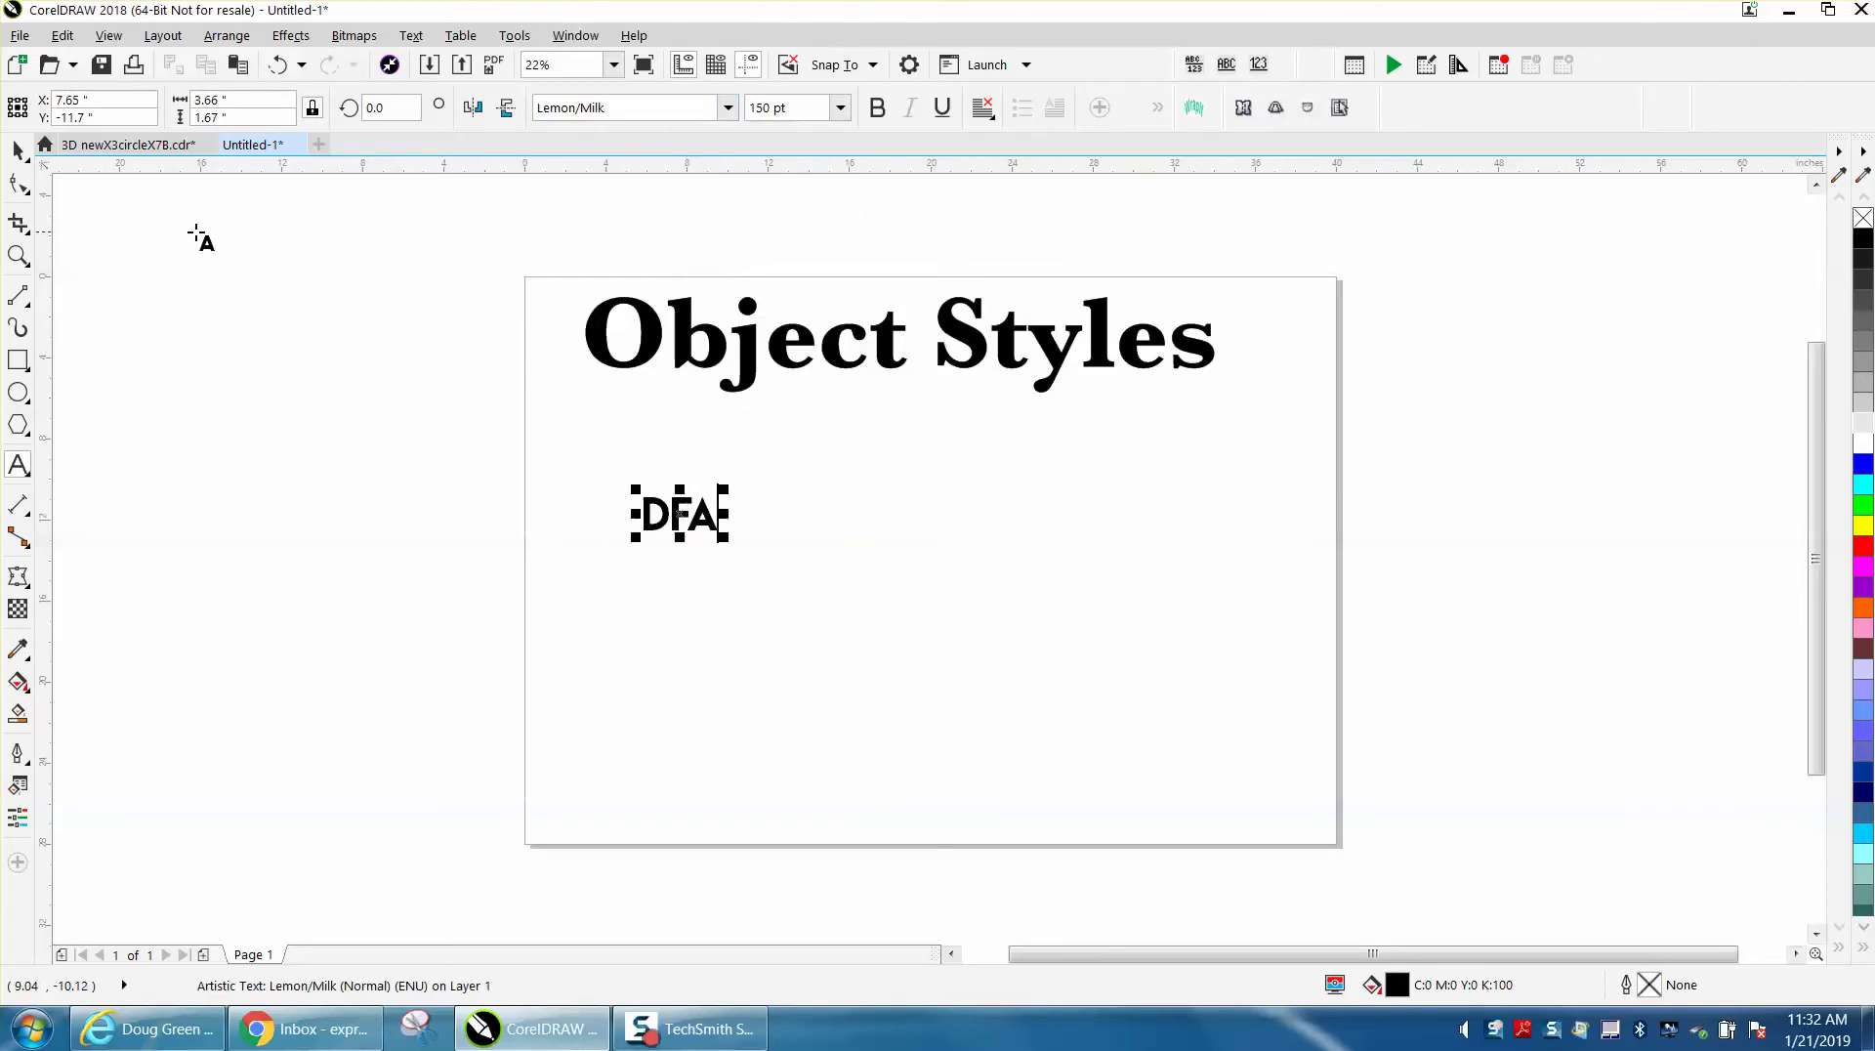
pyautogui.click(18, 149)
pyautogui.click(167, 230)
# Type an 'asaf' line below DFA, then erase it and delete the DFA text
pyautogui.click(17, 469)
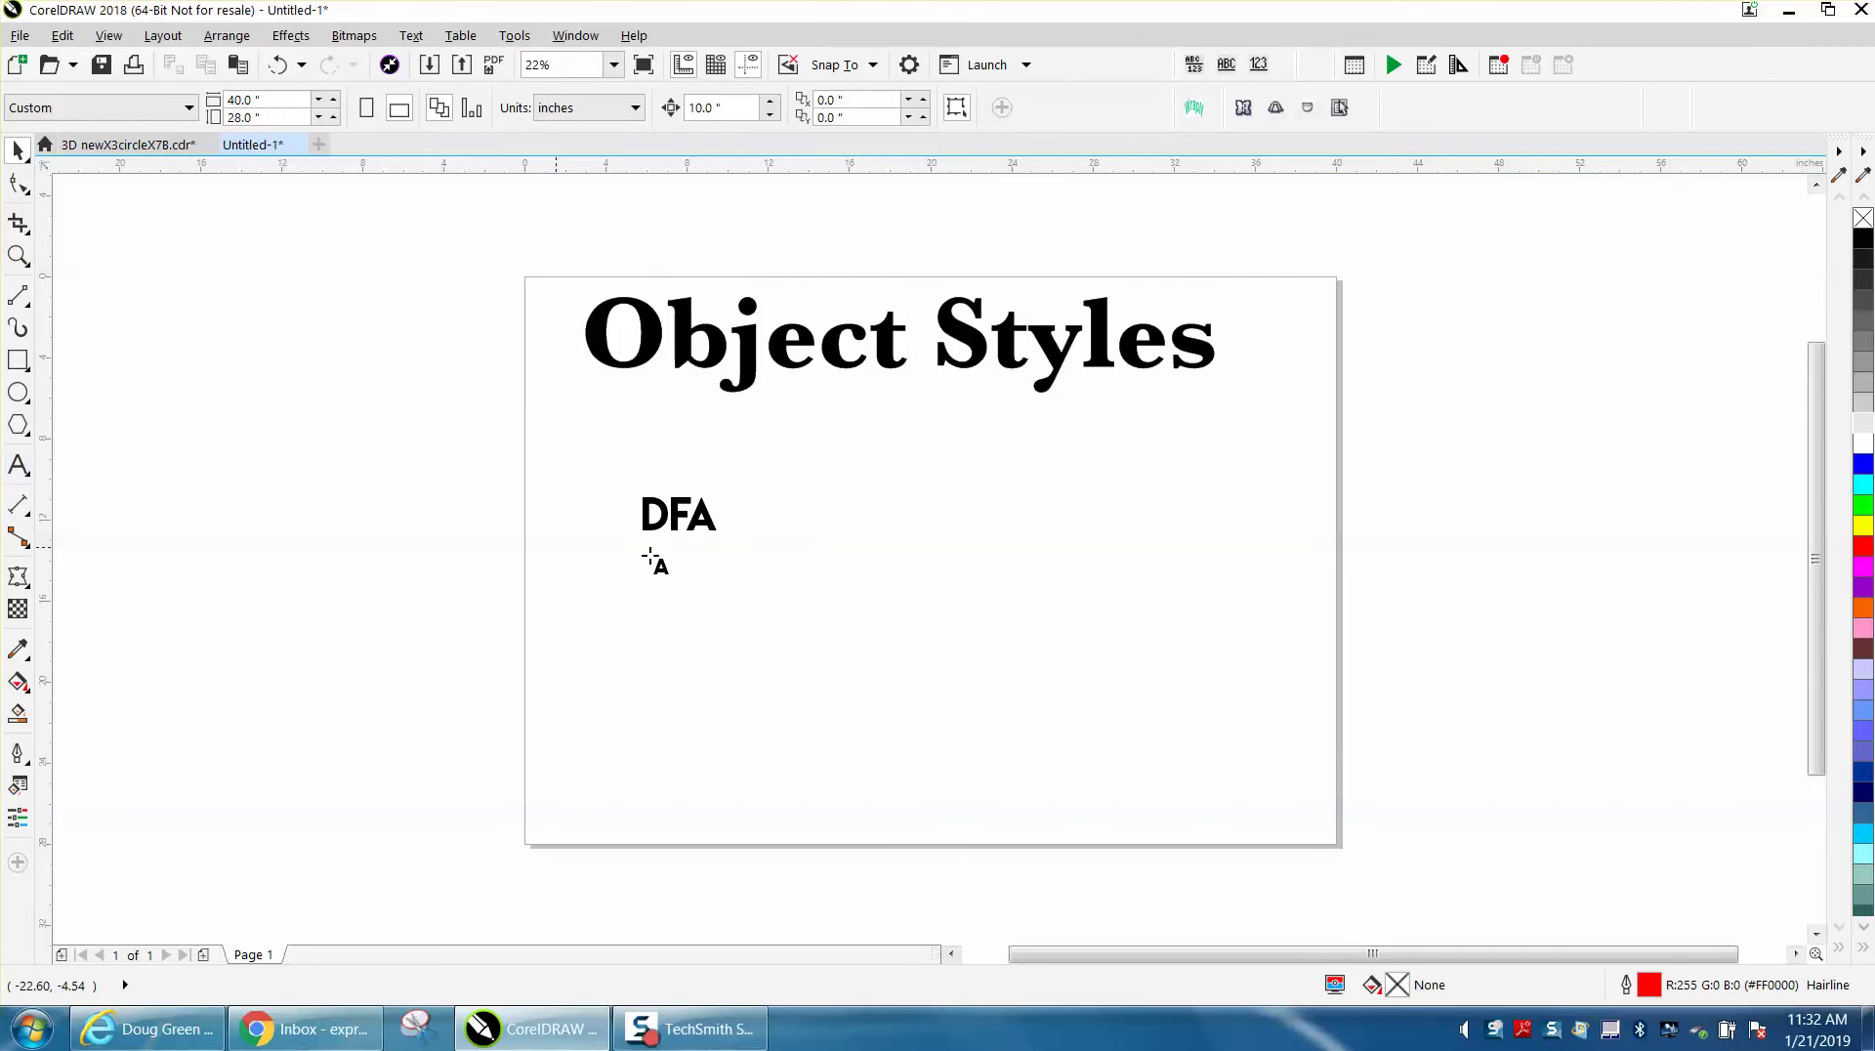
pyautogui.click(721, 576)
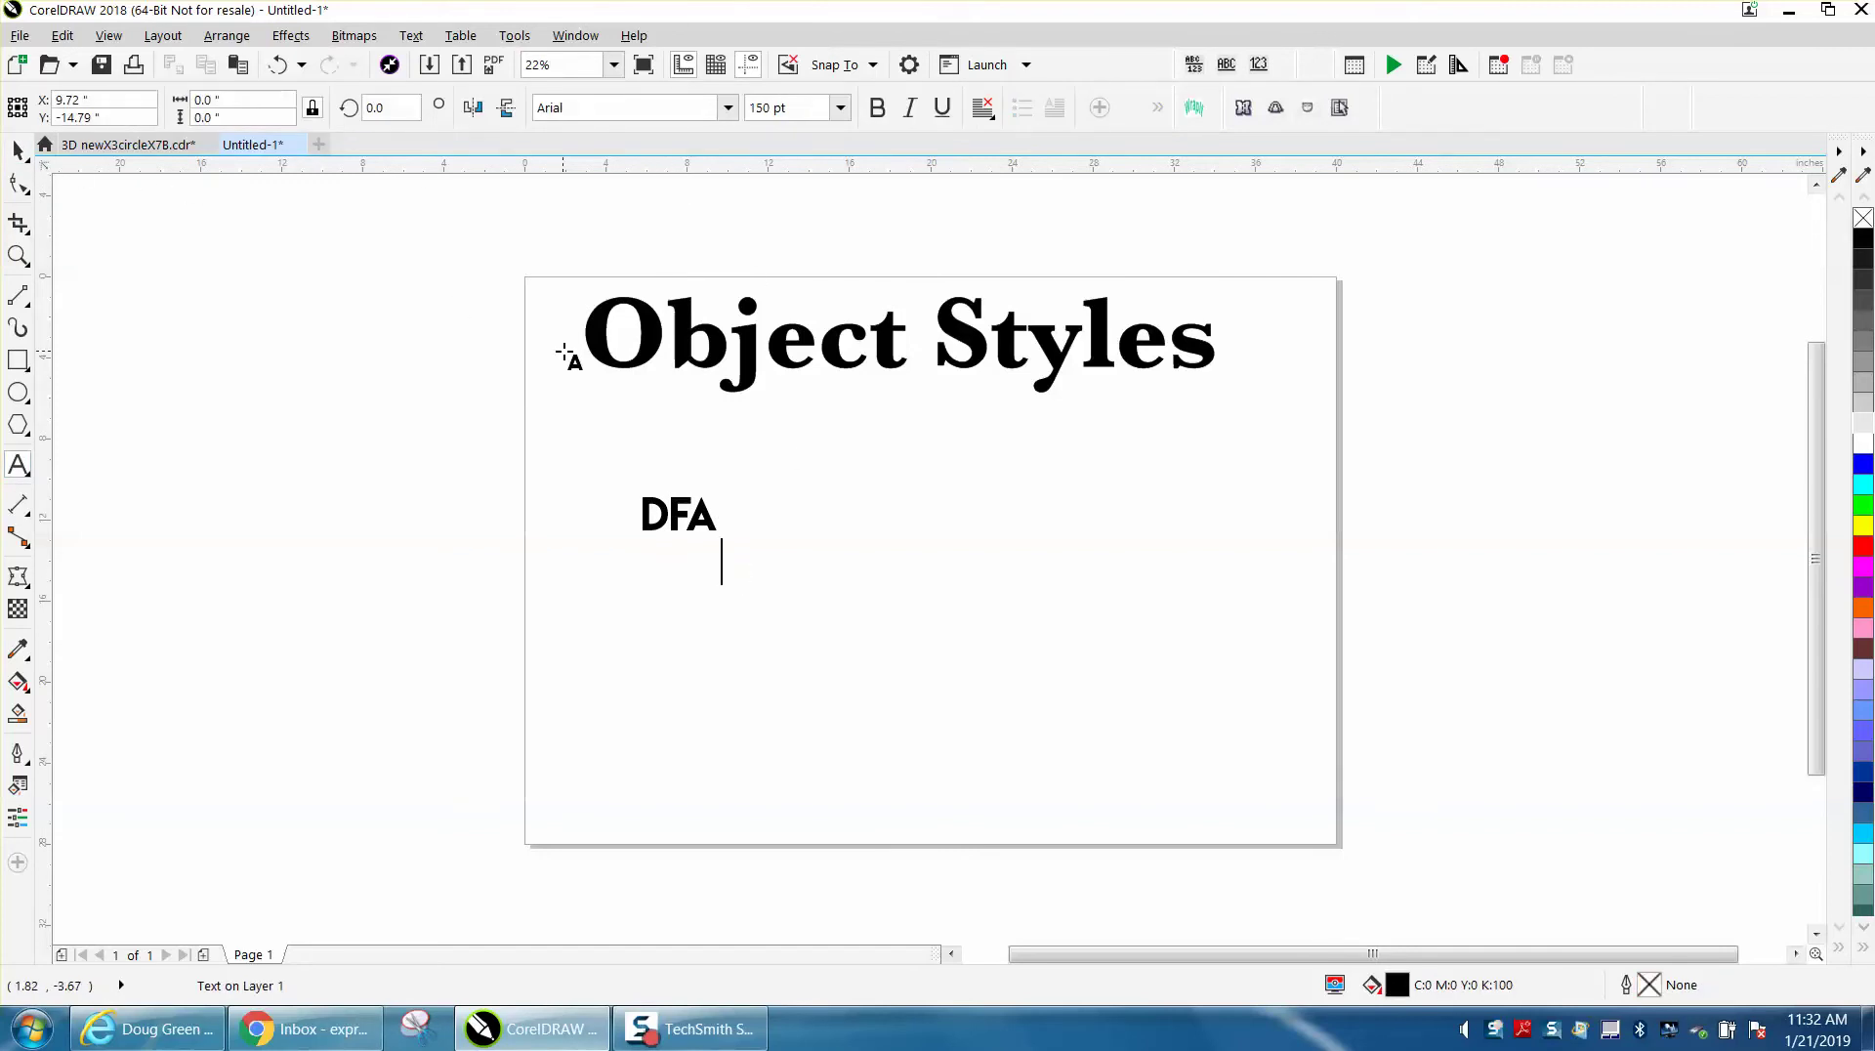
pyautogui.write('asaf')
pyautogui.press('BackSpace')
pyautogui.press('BackSpace')
pyautogui.press('BackSpace')
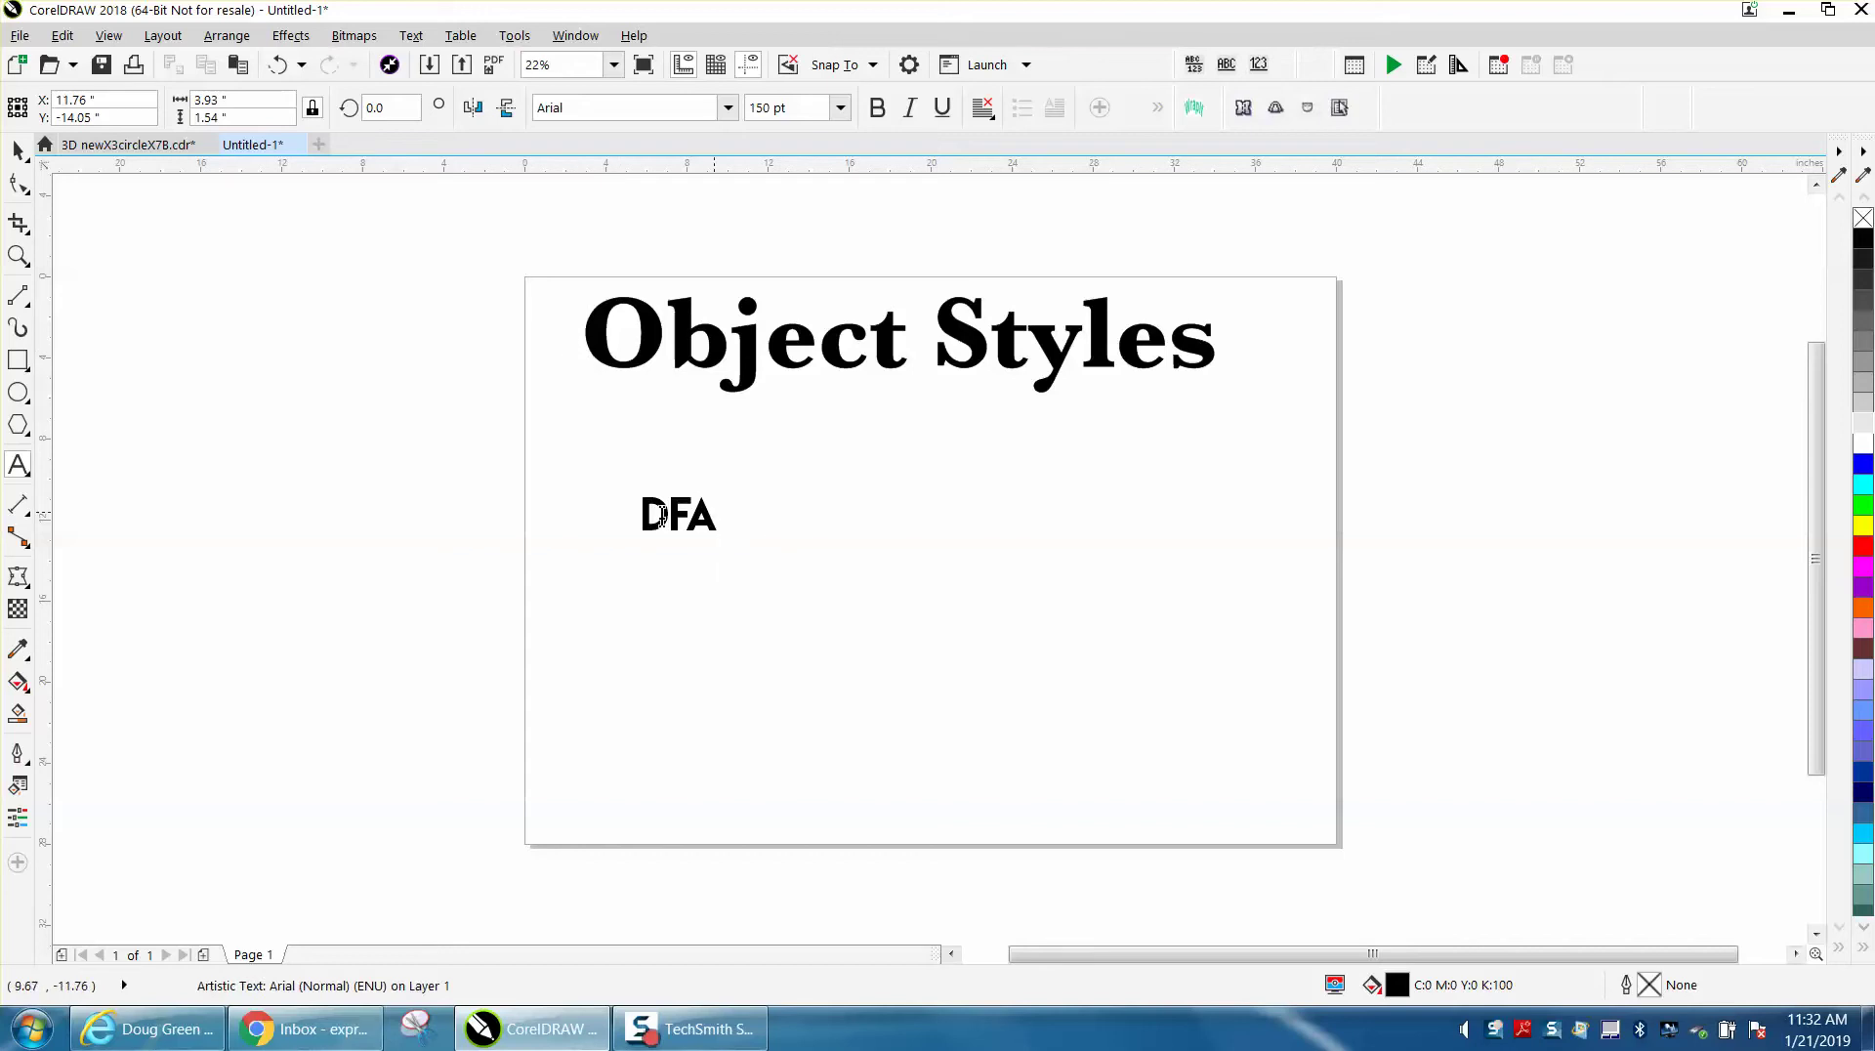
pyautogui.moveTo(718, 533); pyautogui.dragTo(626, 520)
pyautogui.press('BackSpace')
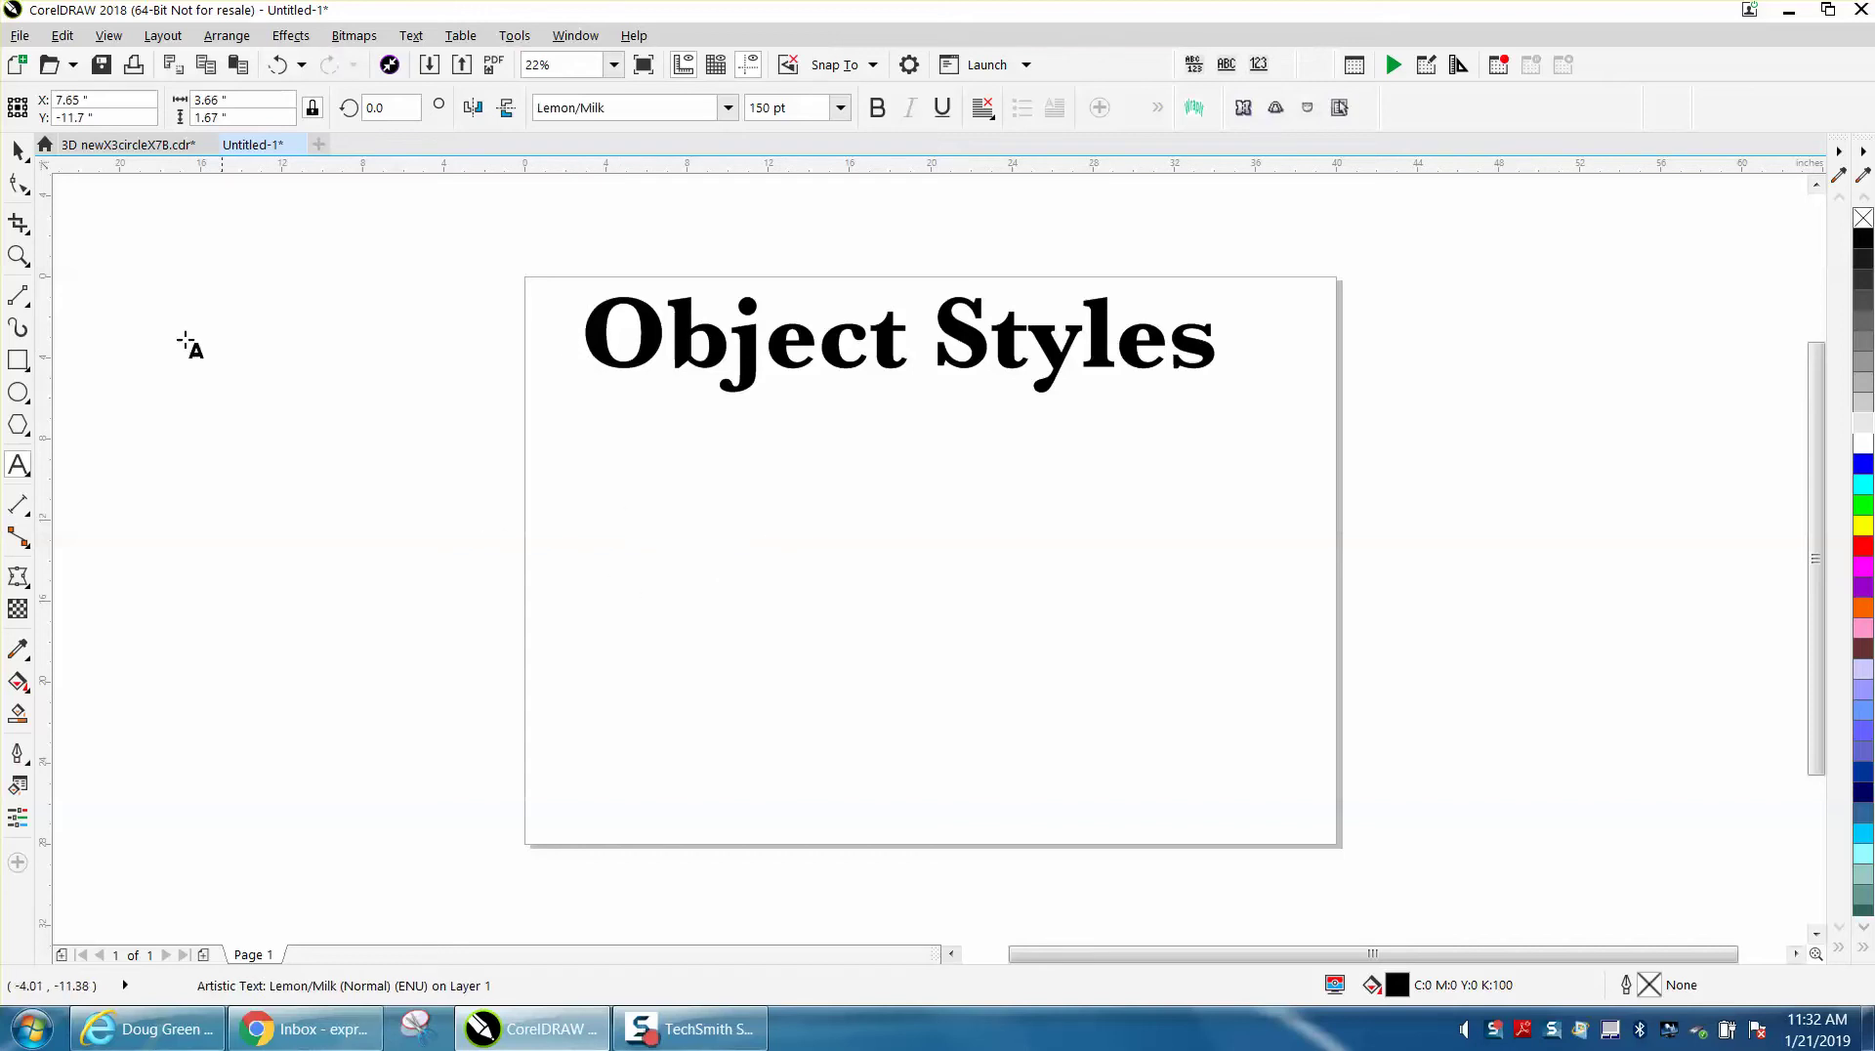
pyautogui.click(17, 155)
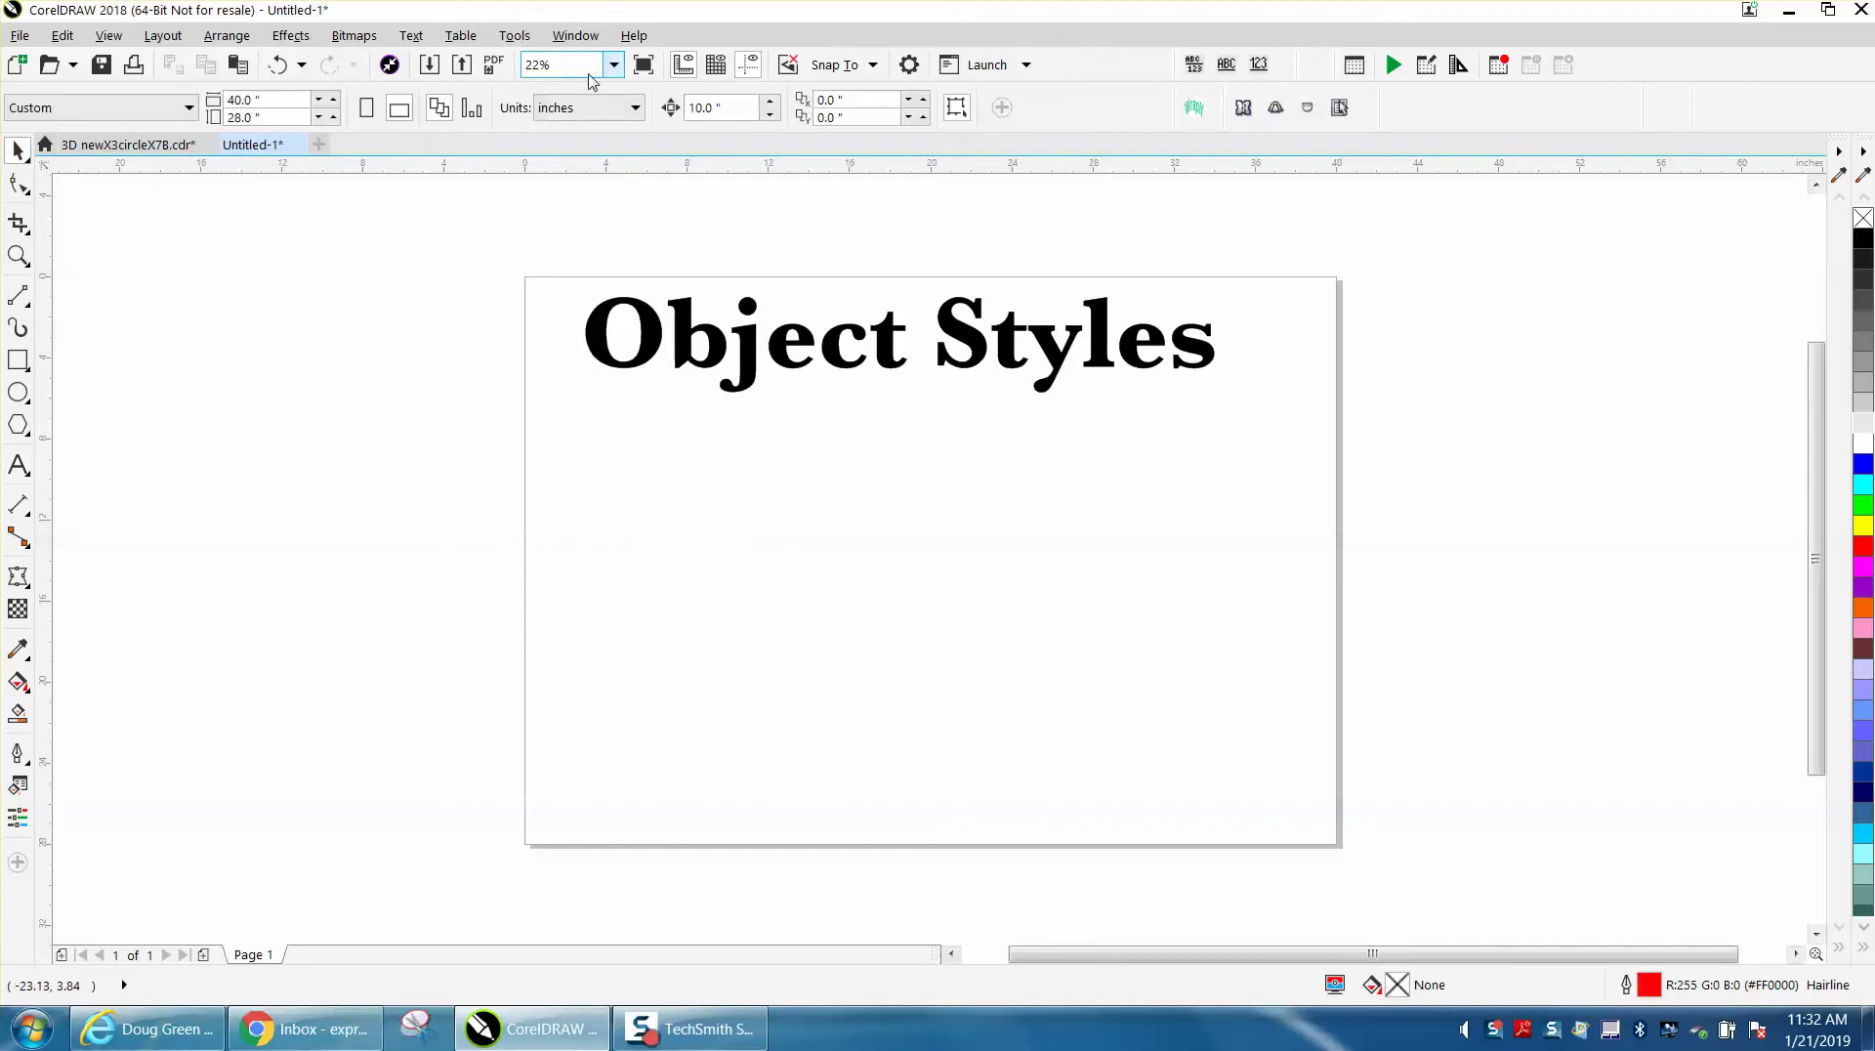
# Show the Object Styles docker and expand Default Object Properties into its object types
pyautogui.click(587, 41)
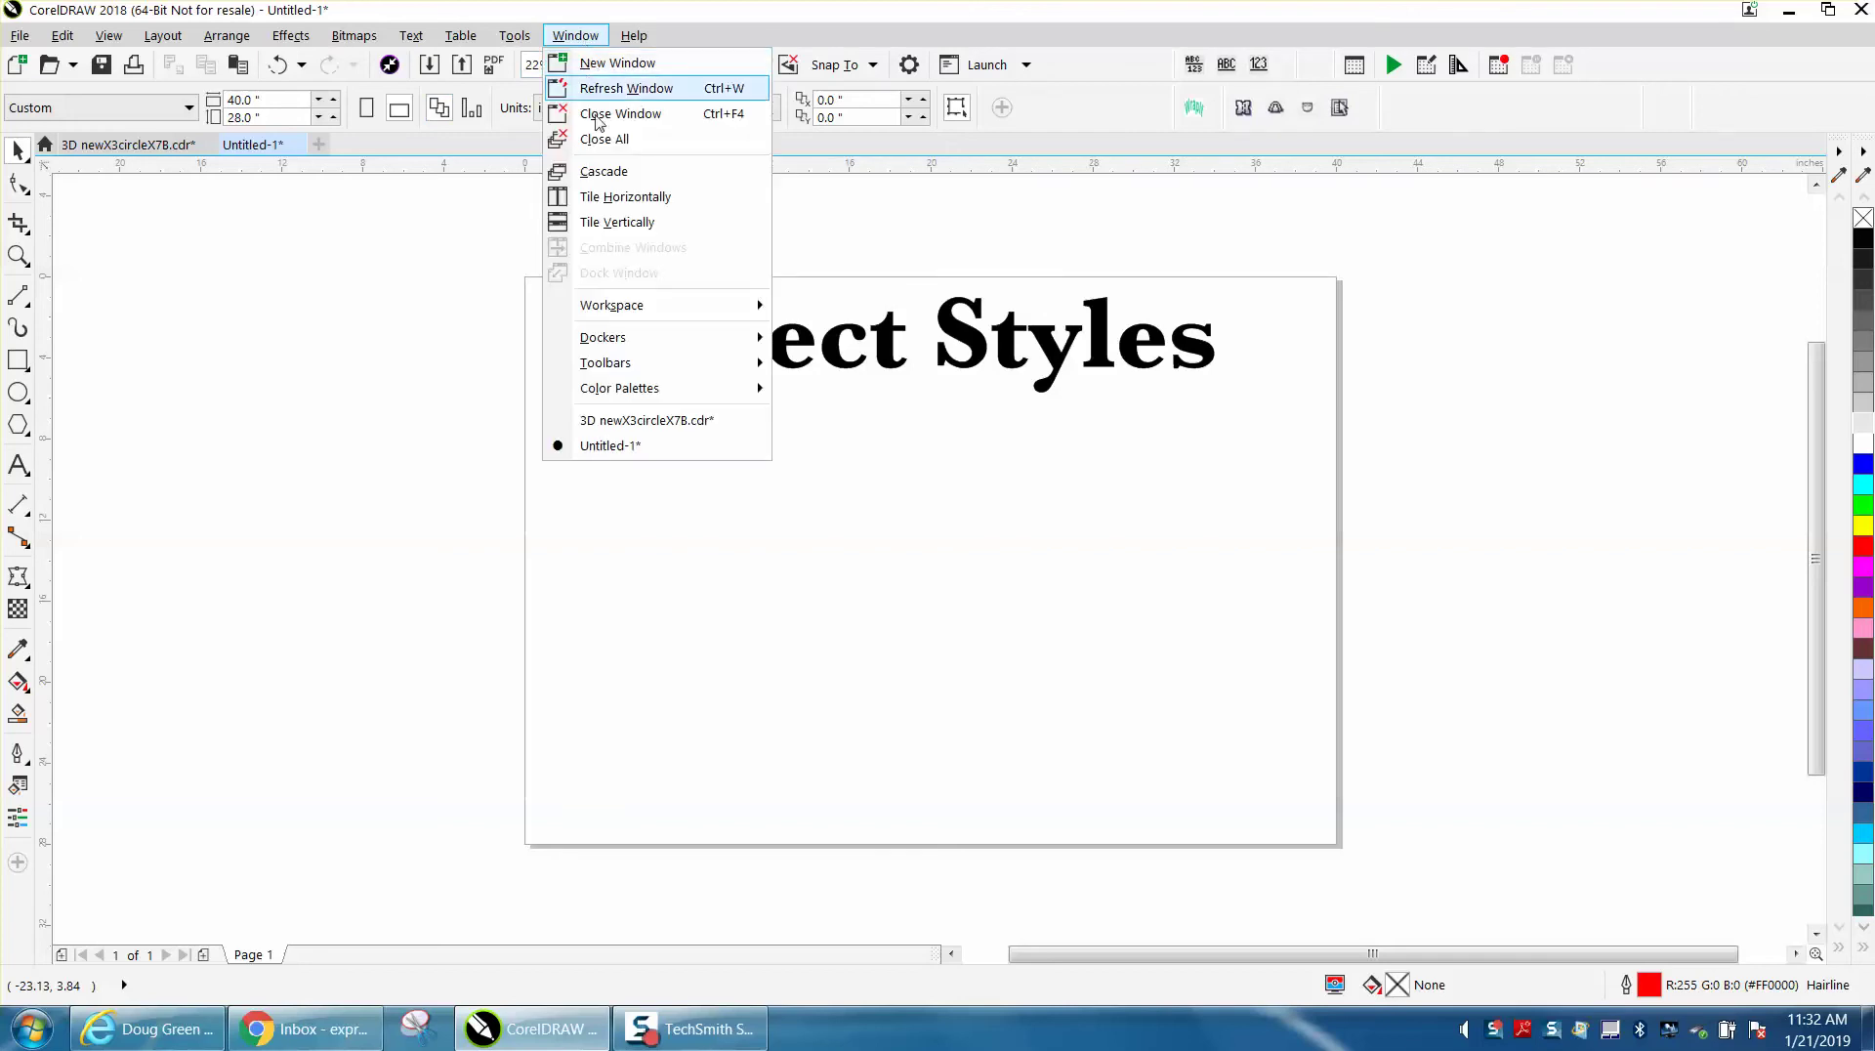
pyautogui.moveTo(618, 338)
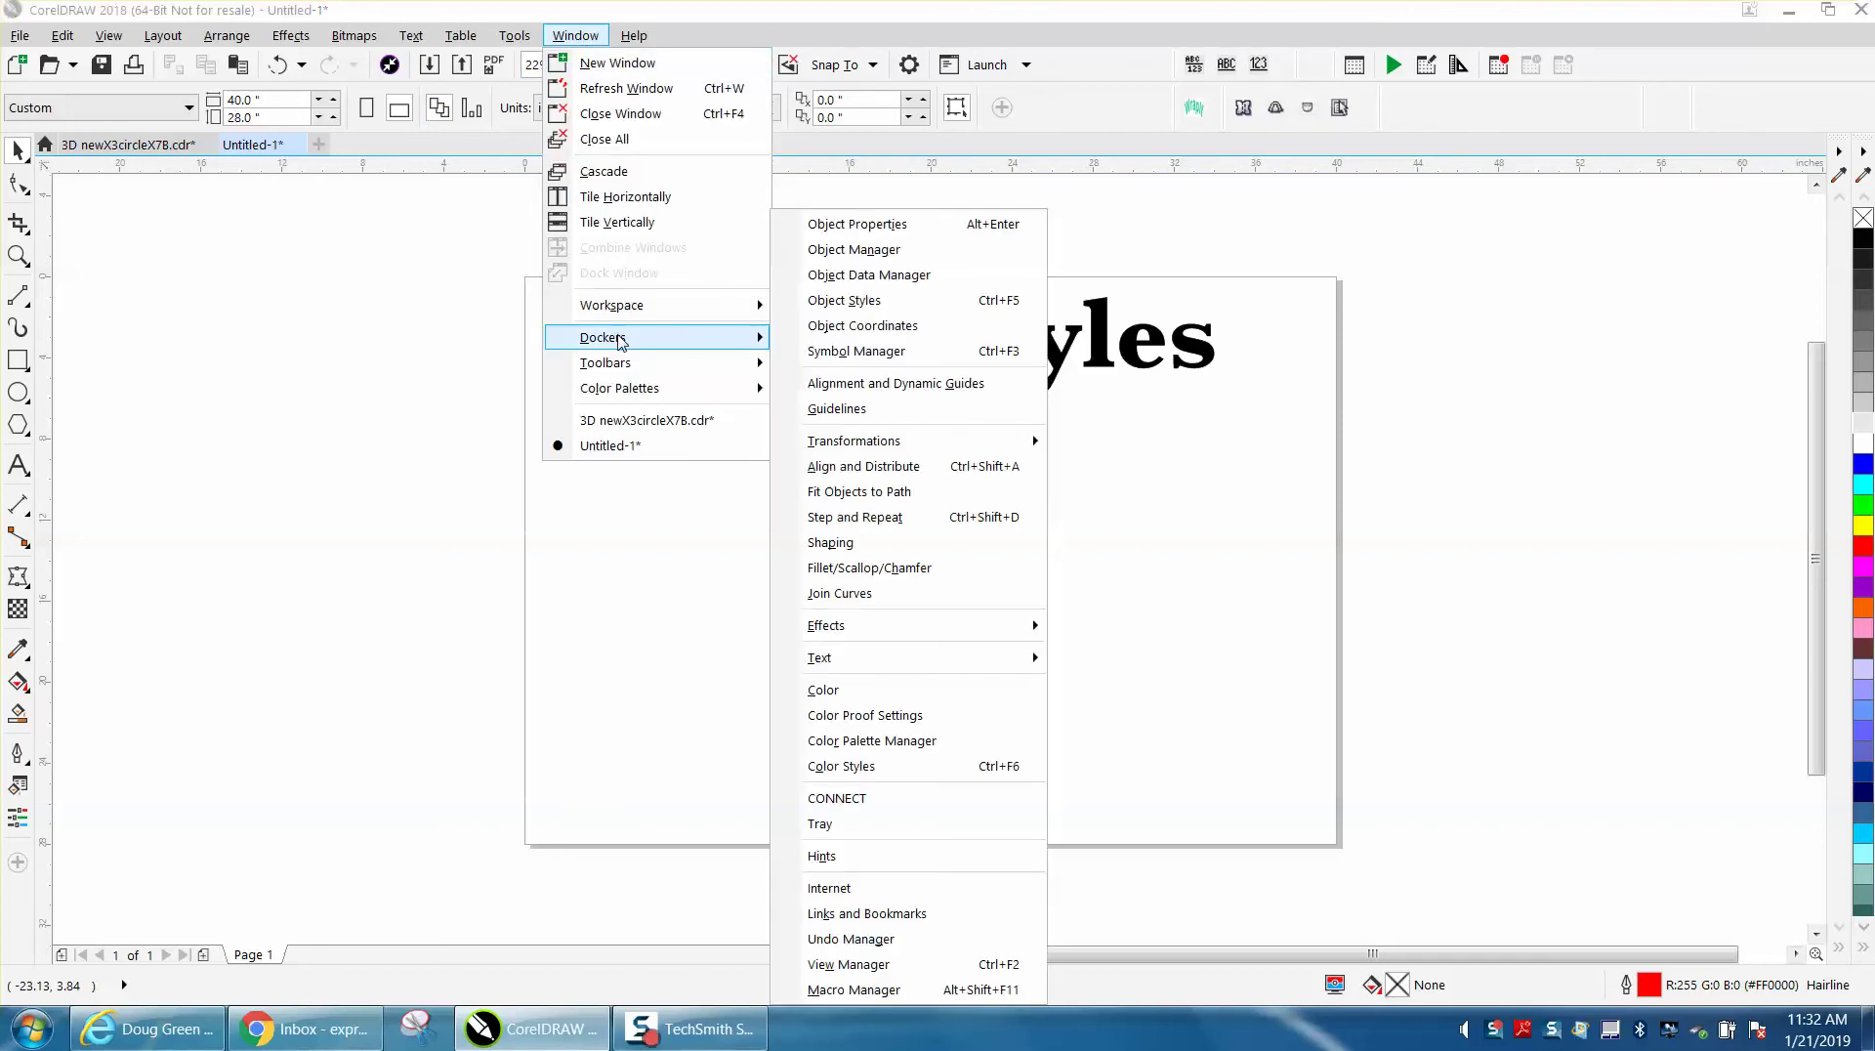
pyautogui.click(868, 302)
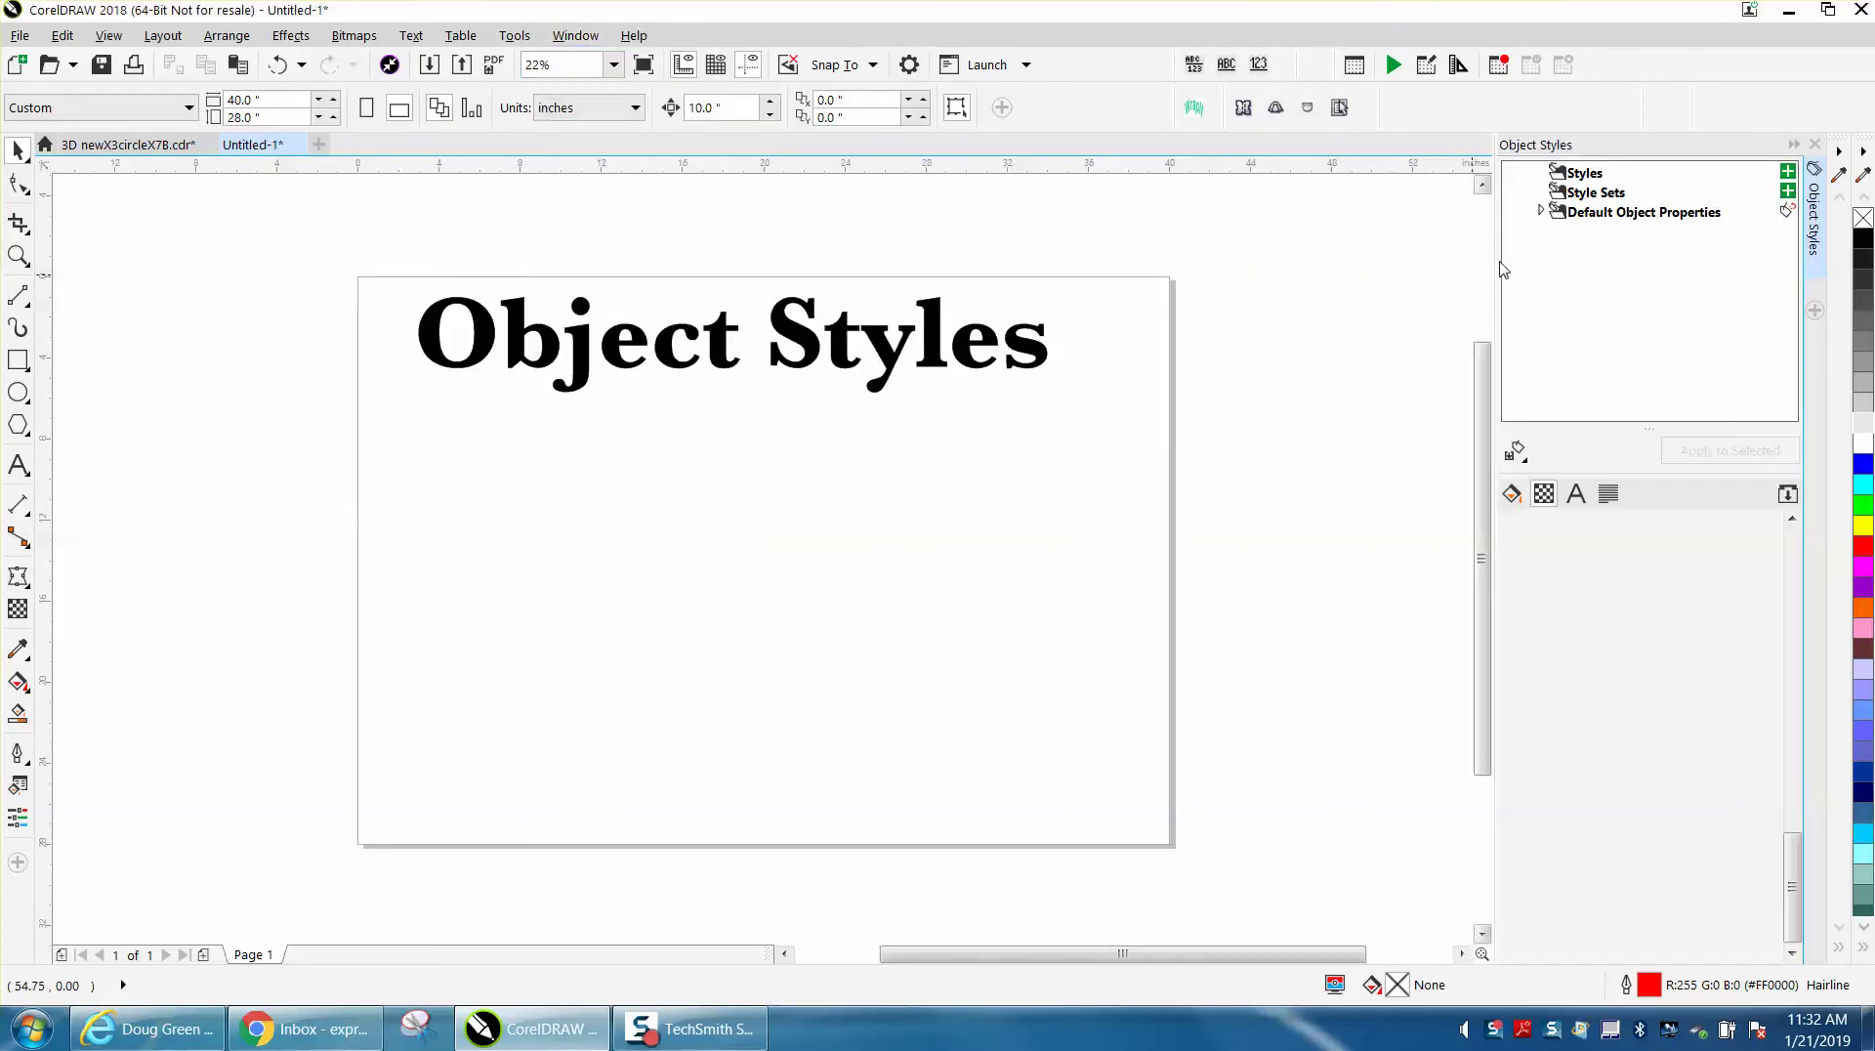
pyautogui.click(1581, 214)
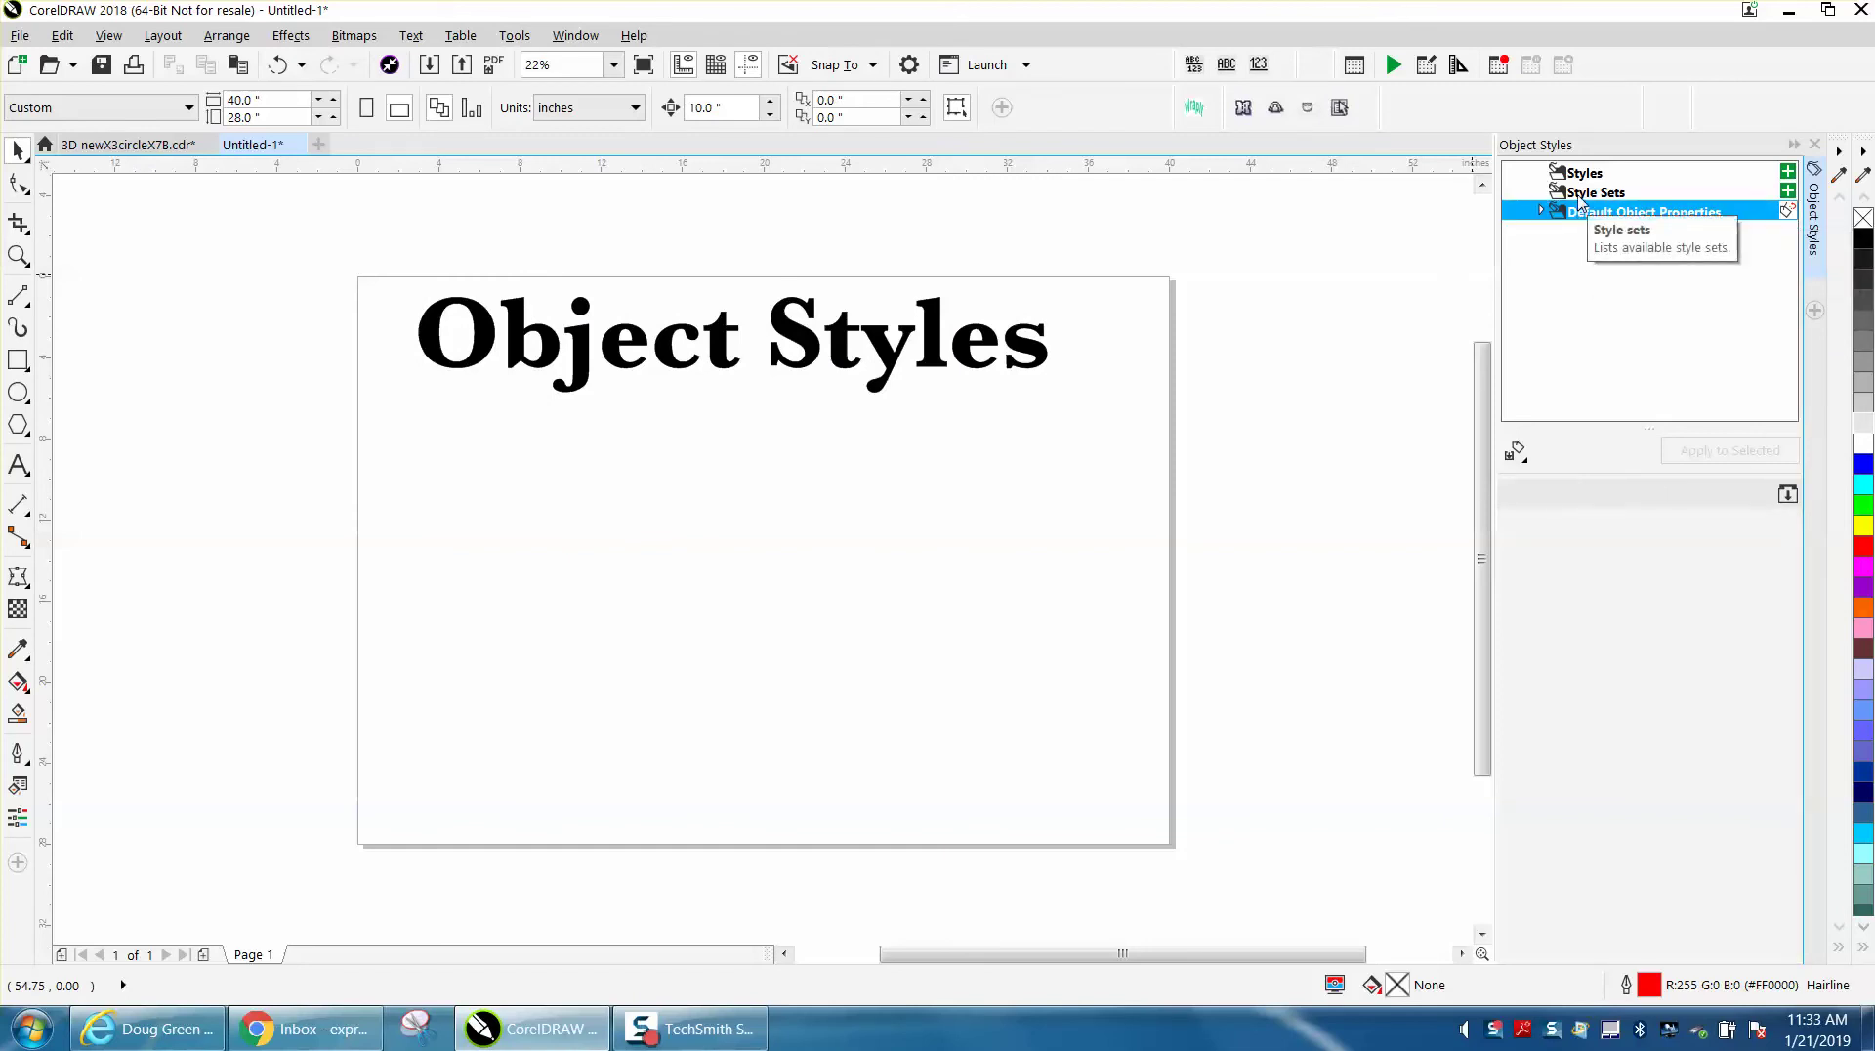
pyautogui.click(1580, 176)
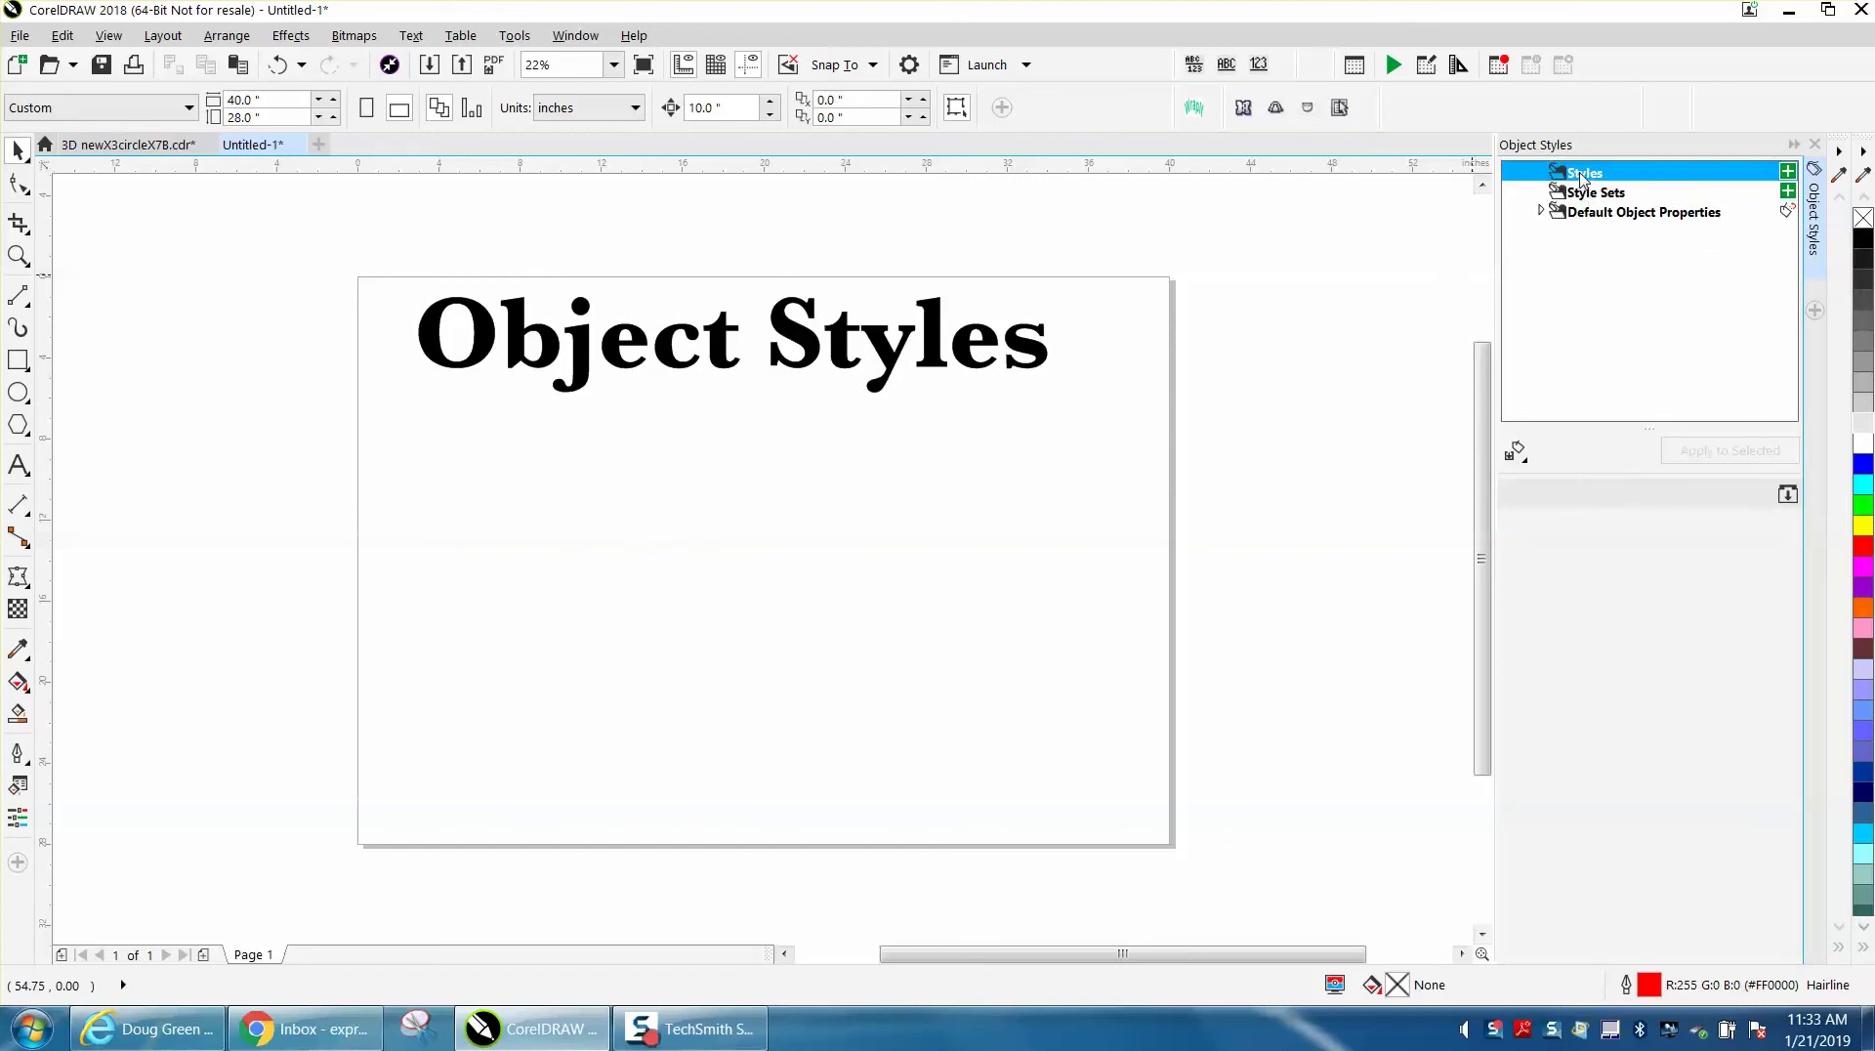
pyautogui.doubleClick(1560, 215)
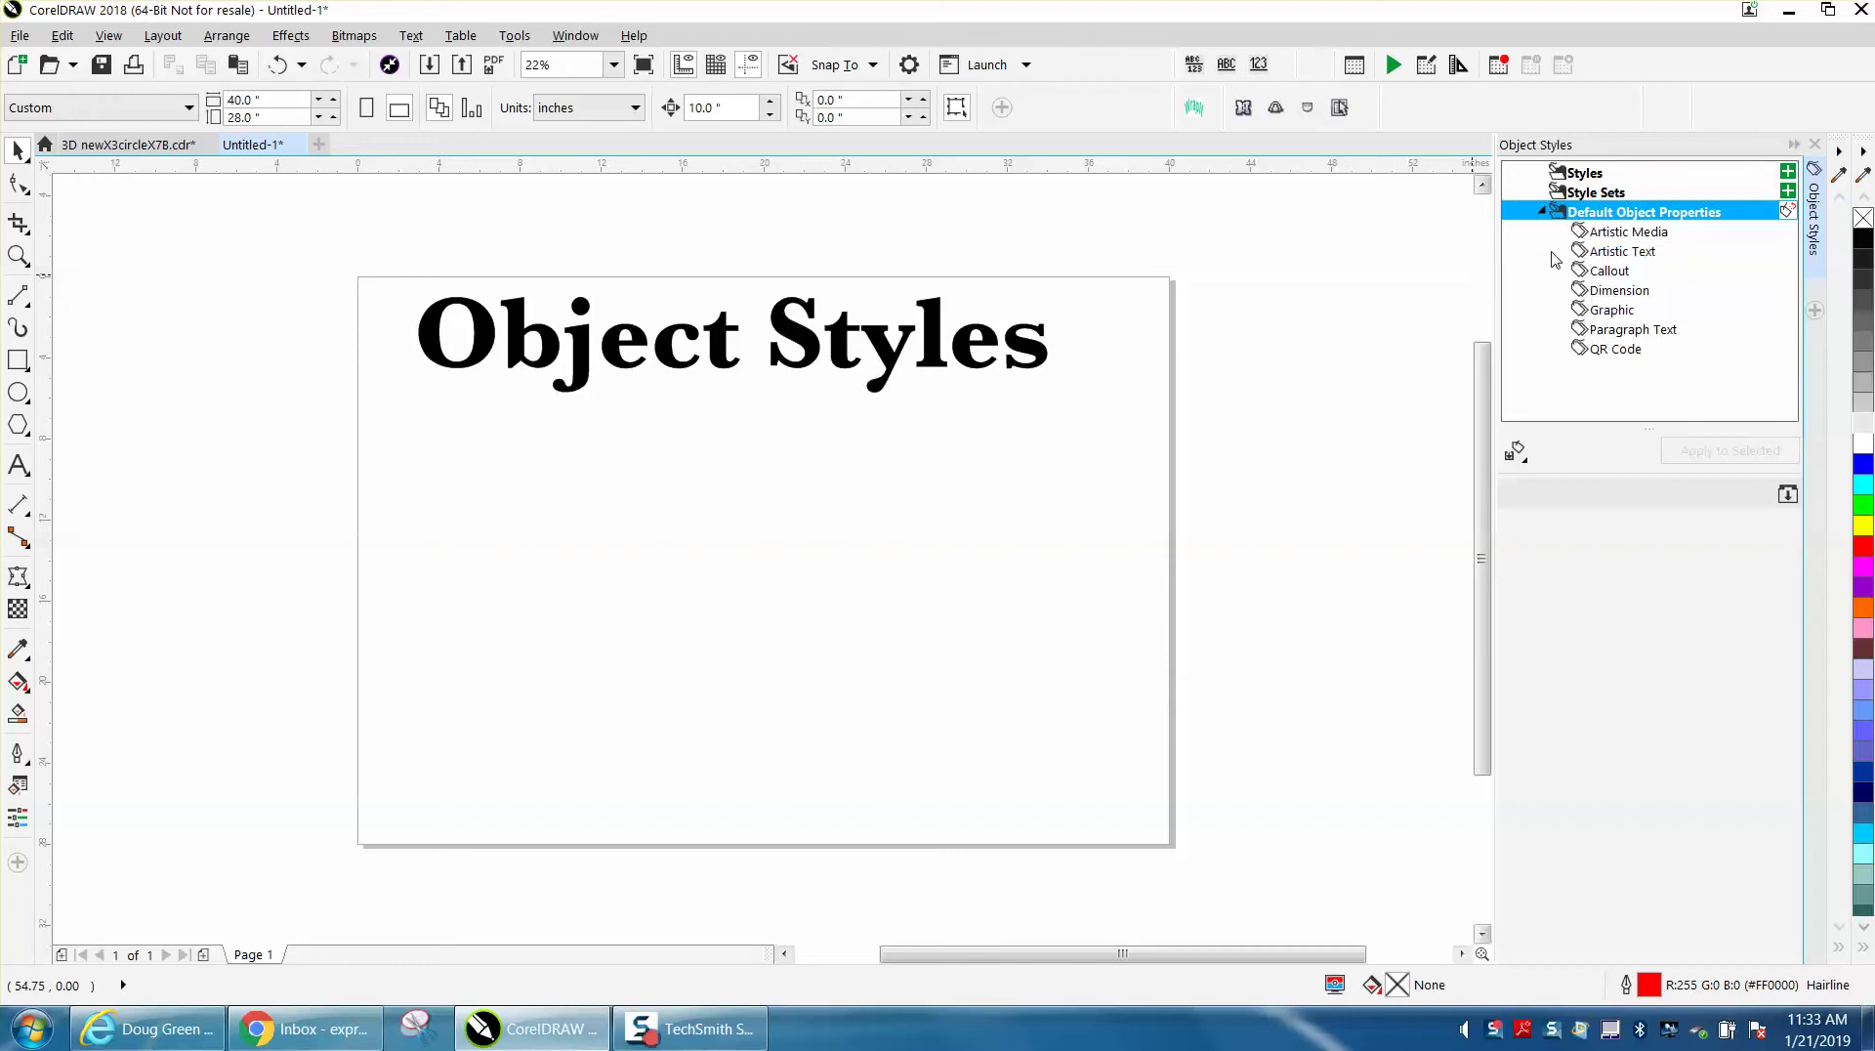
# Change the Artistic Text default's character font from Arial to BlackJack in Object Styles
pyautogui.click(1584, 253)
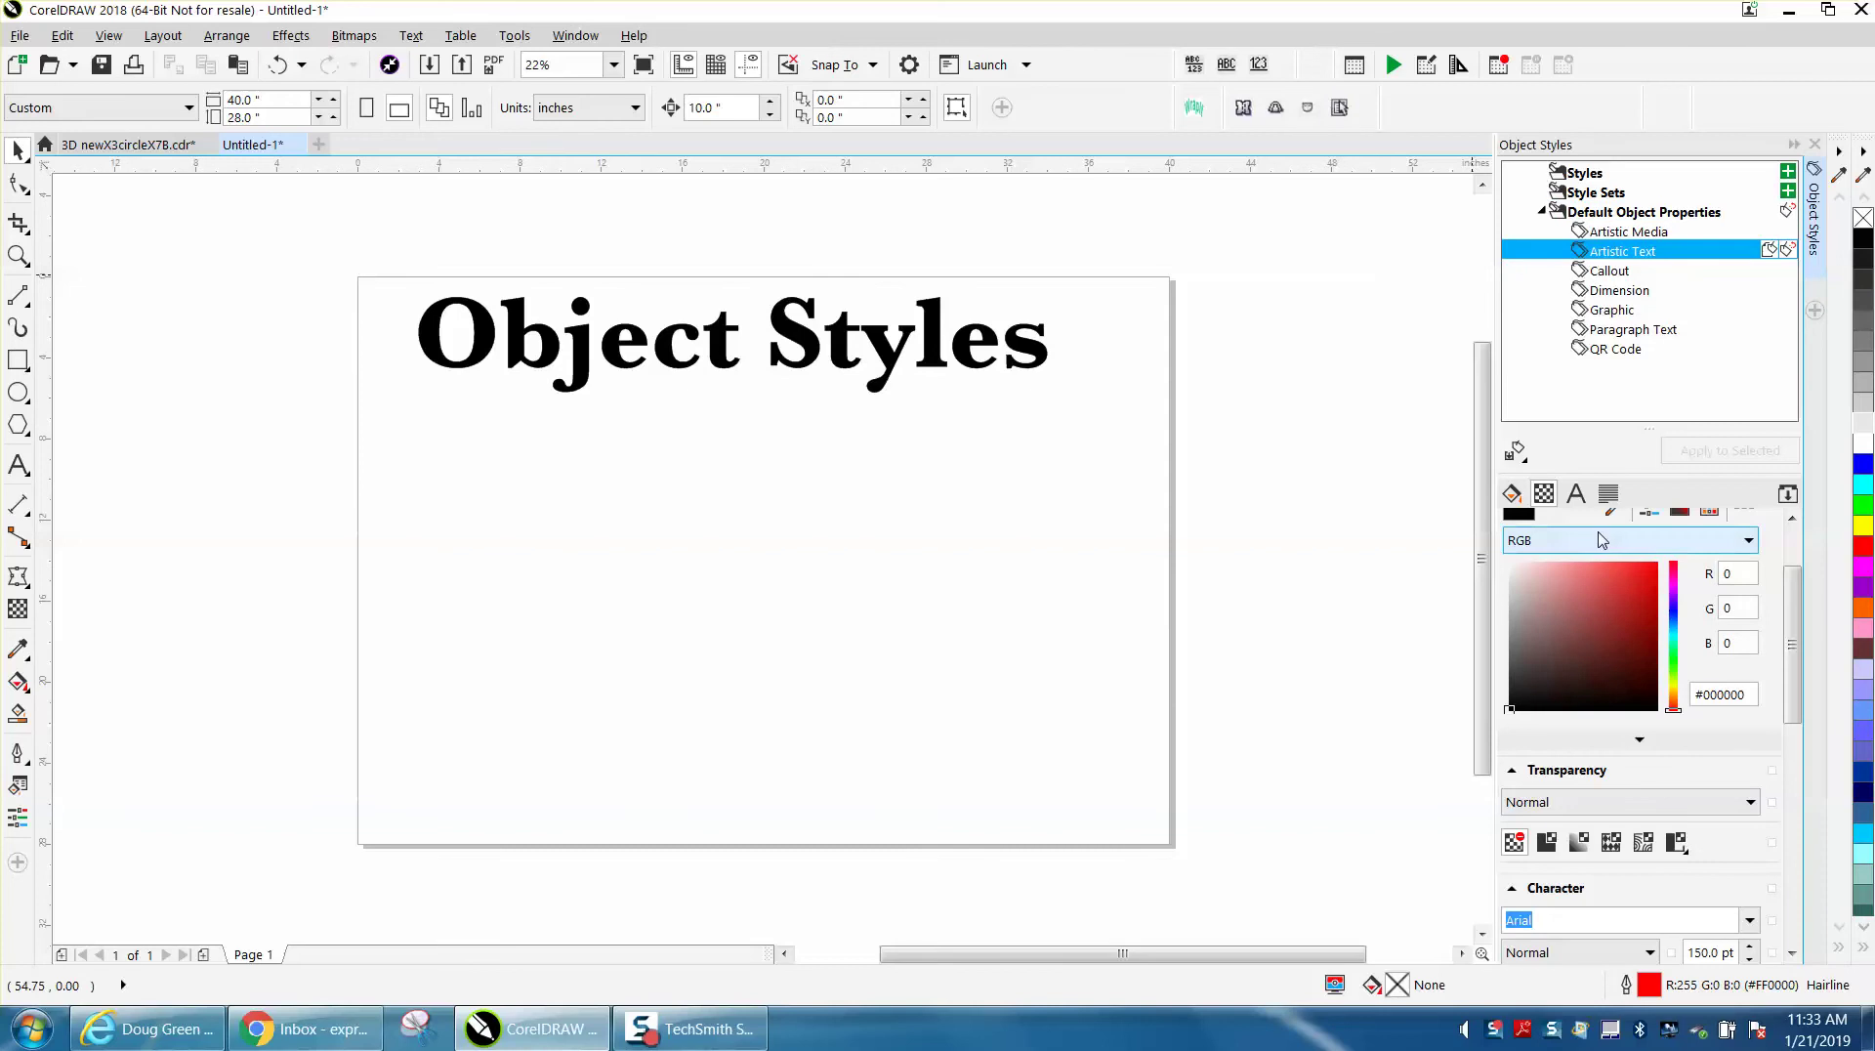
pyautogui.click(1576, 495)
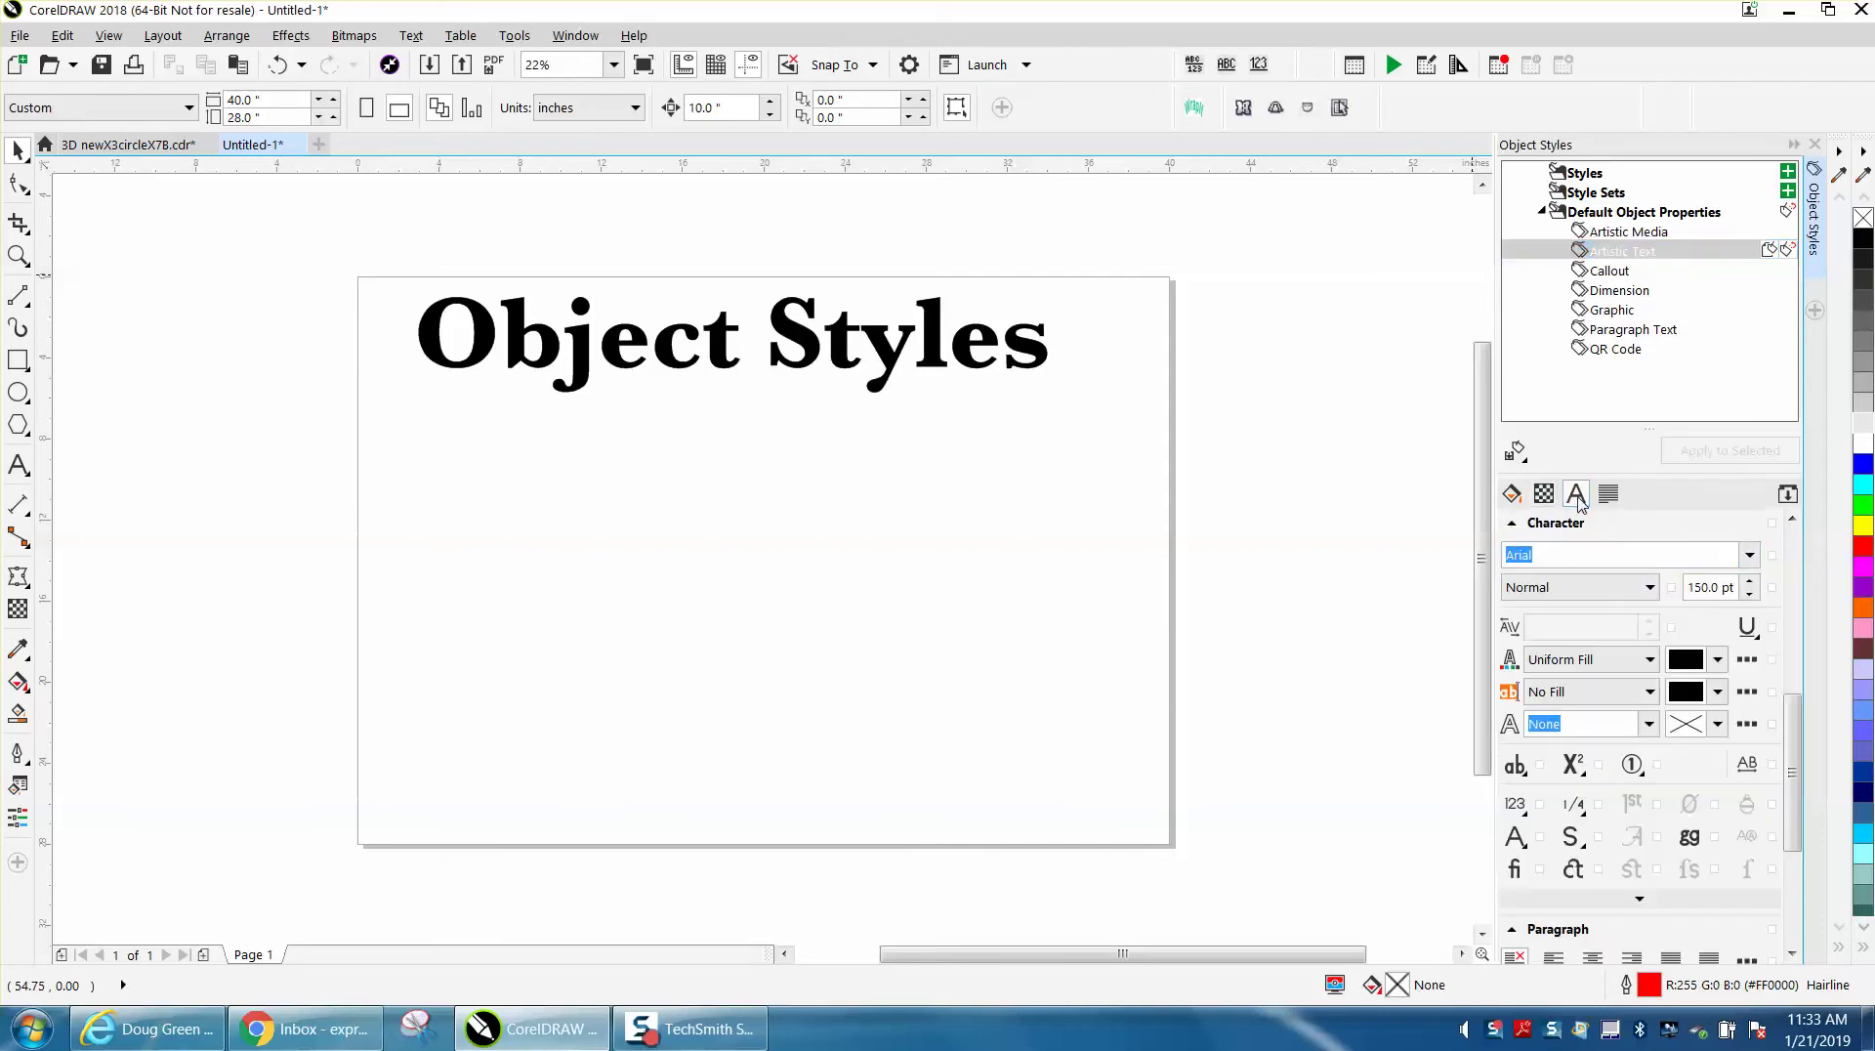
pyautogui.click(1750, 555)
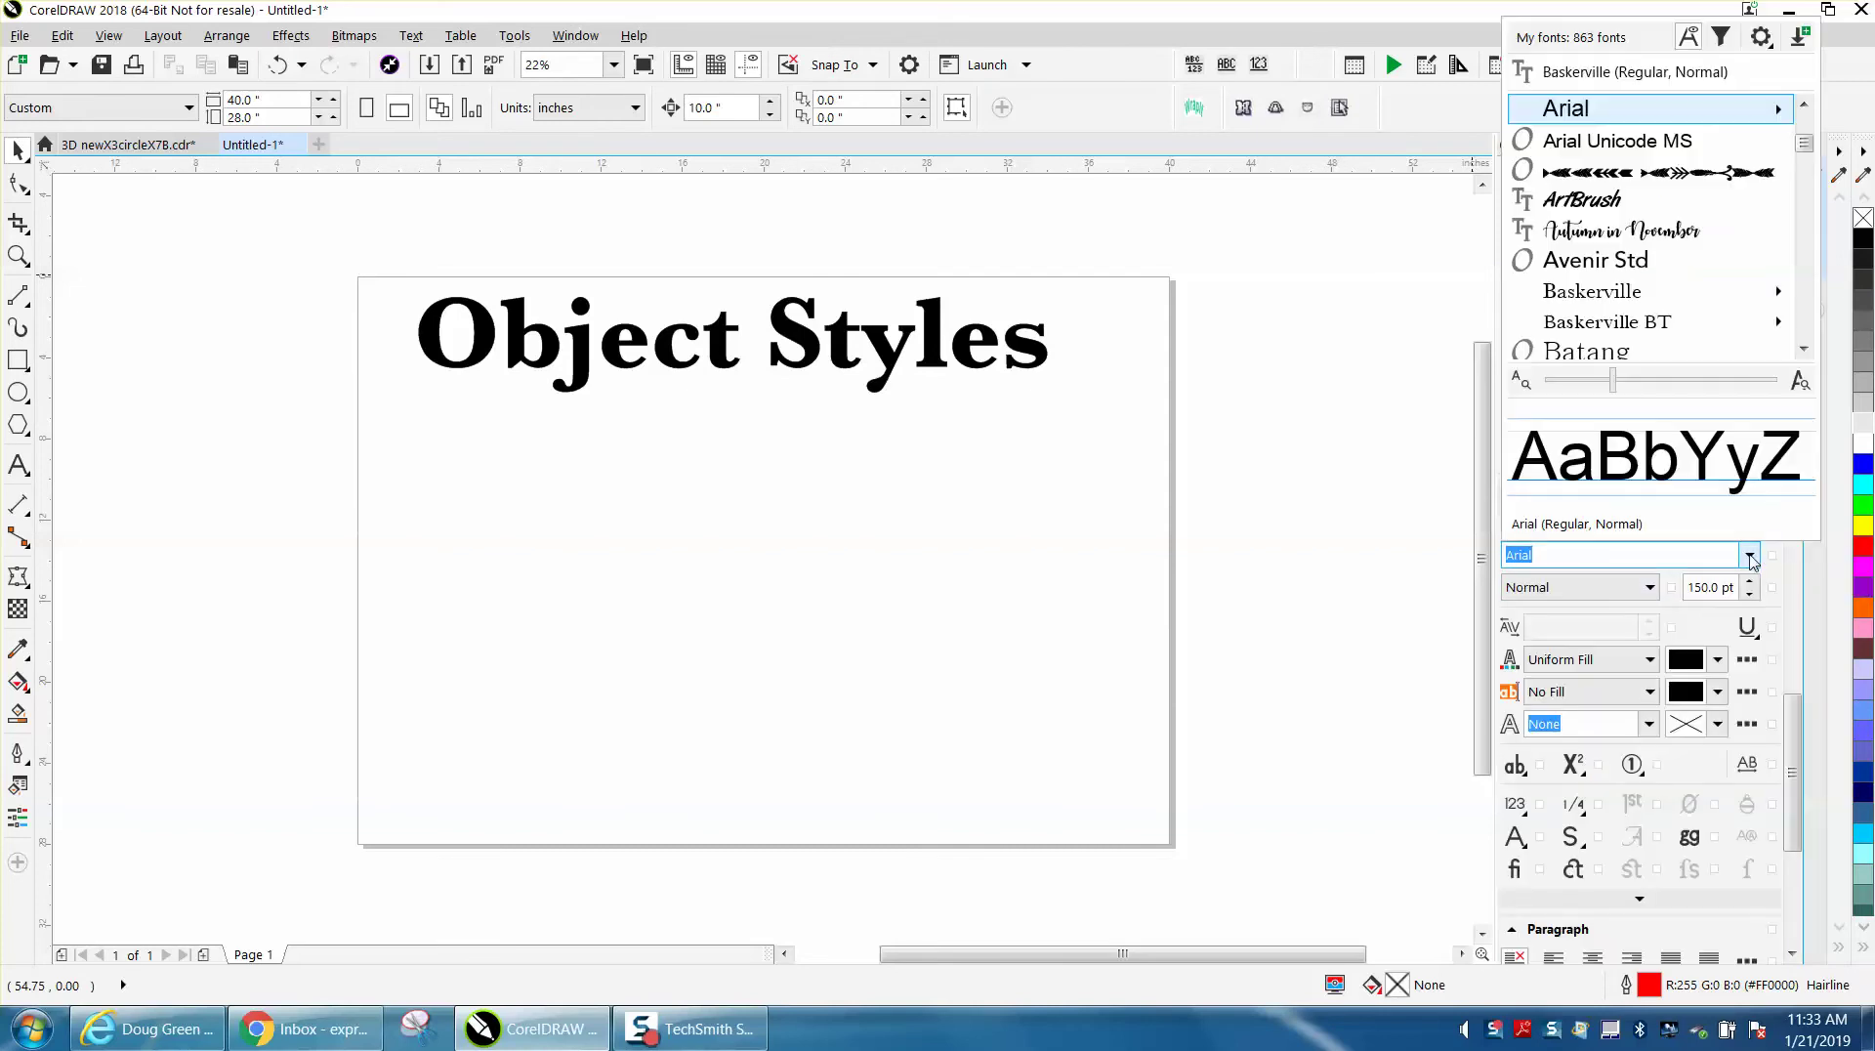
pyautogui.moveTo(1599, 301)
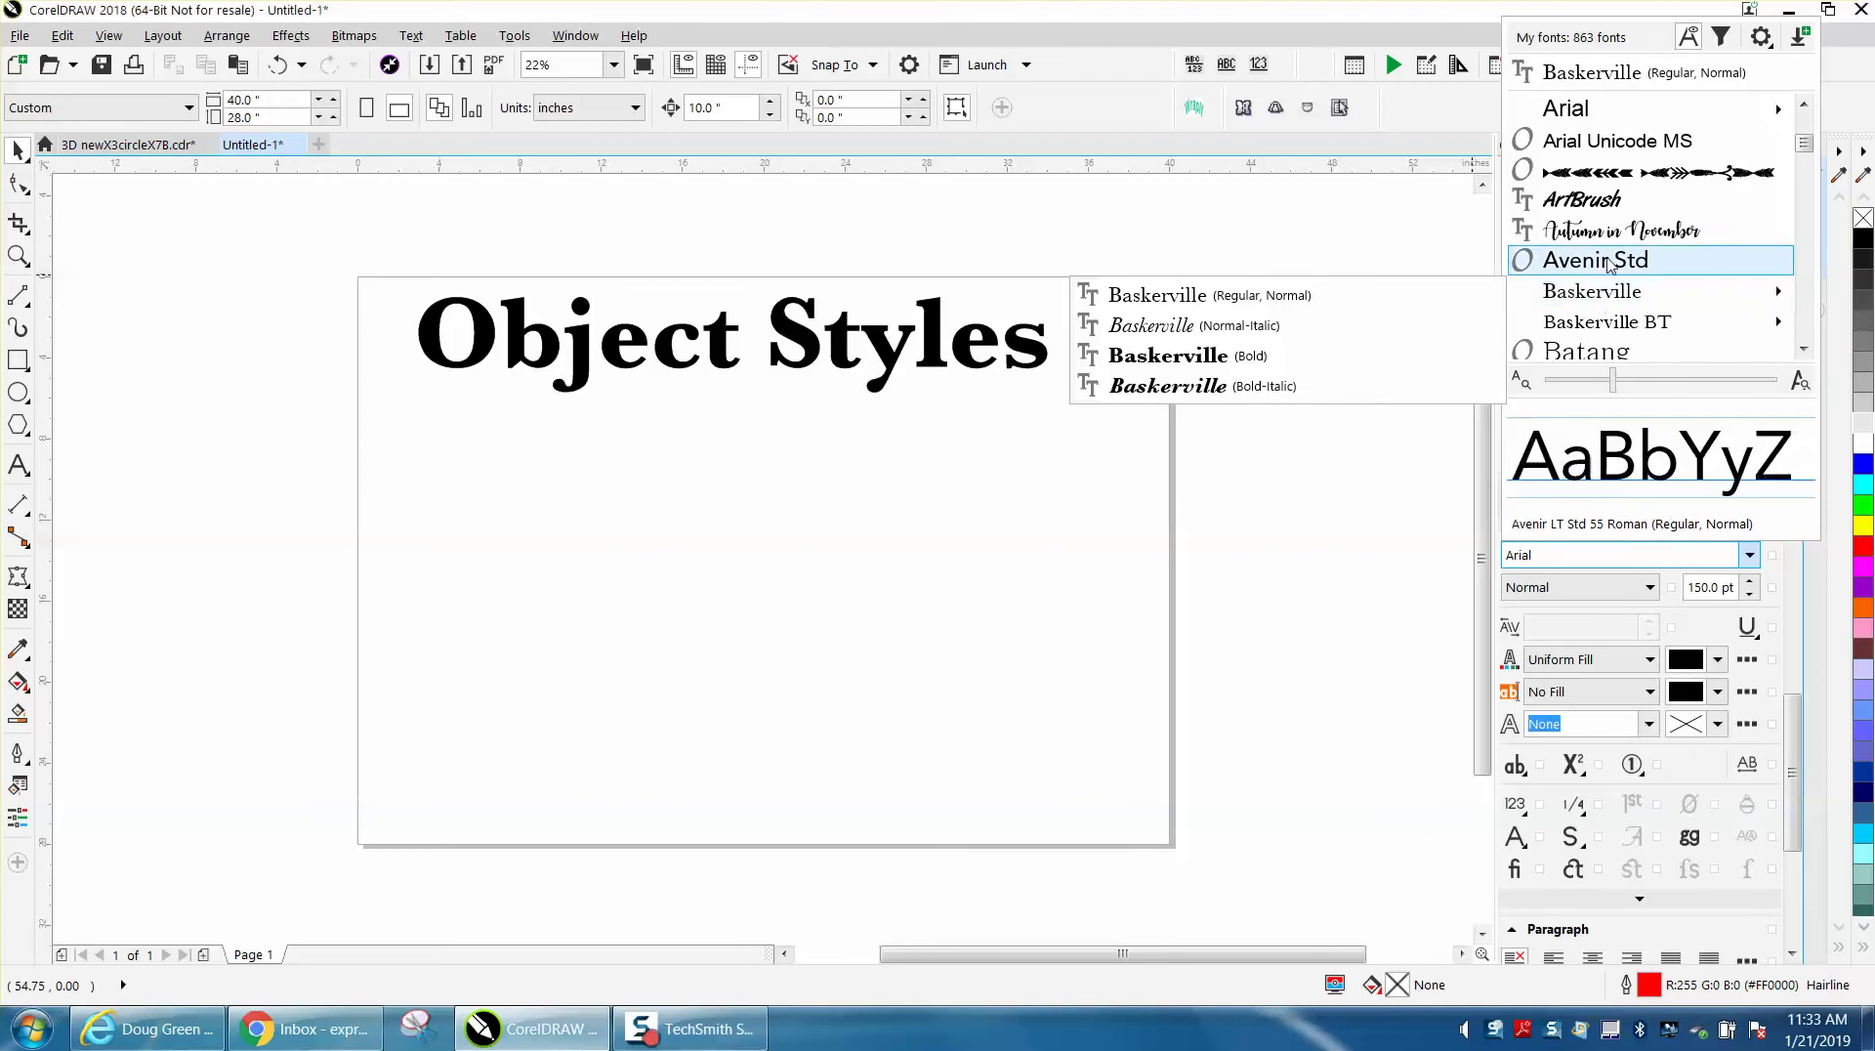
pyautogui.scroll(-3, 1611, 273)
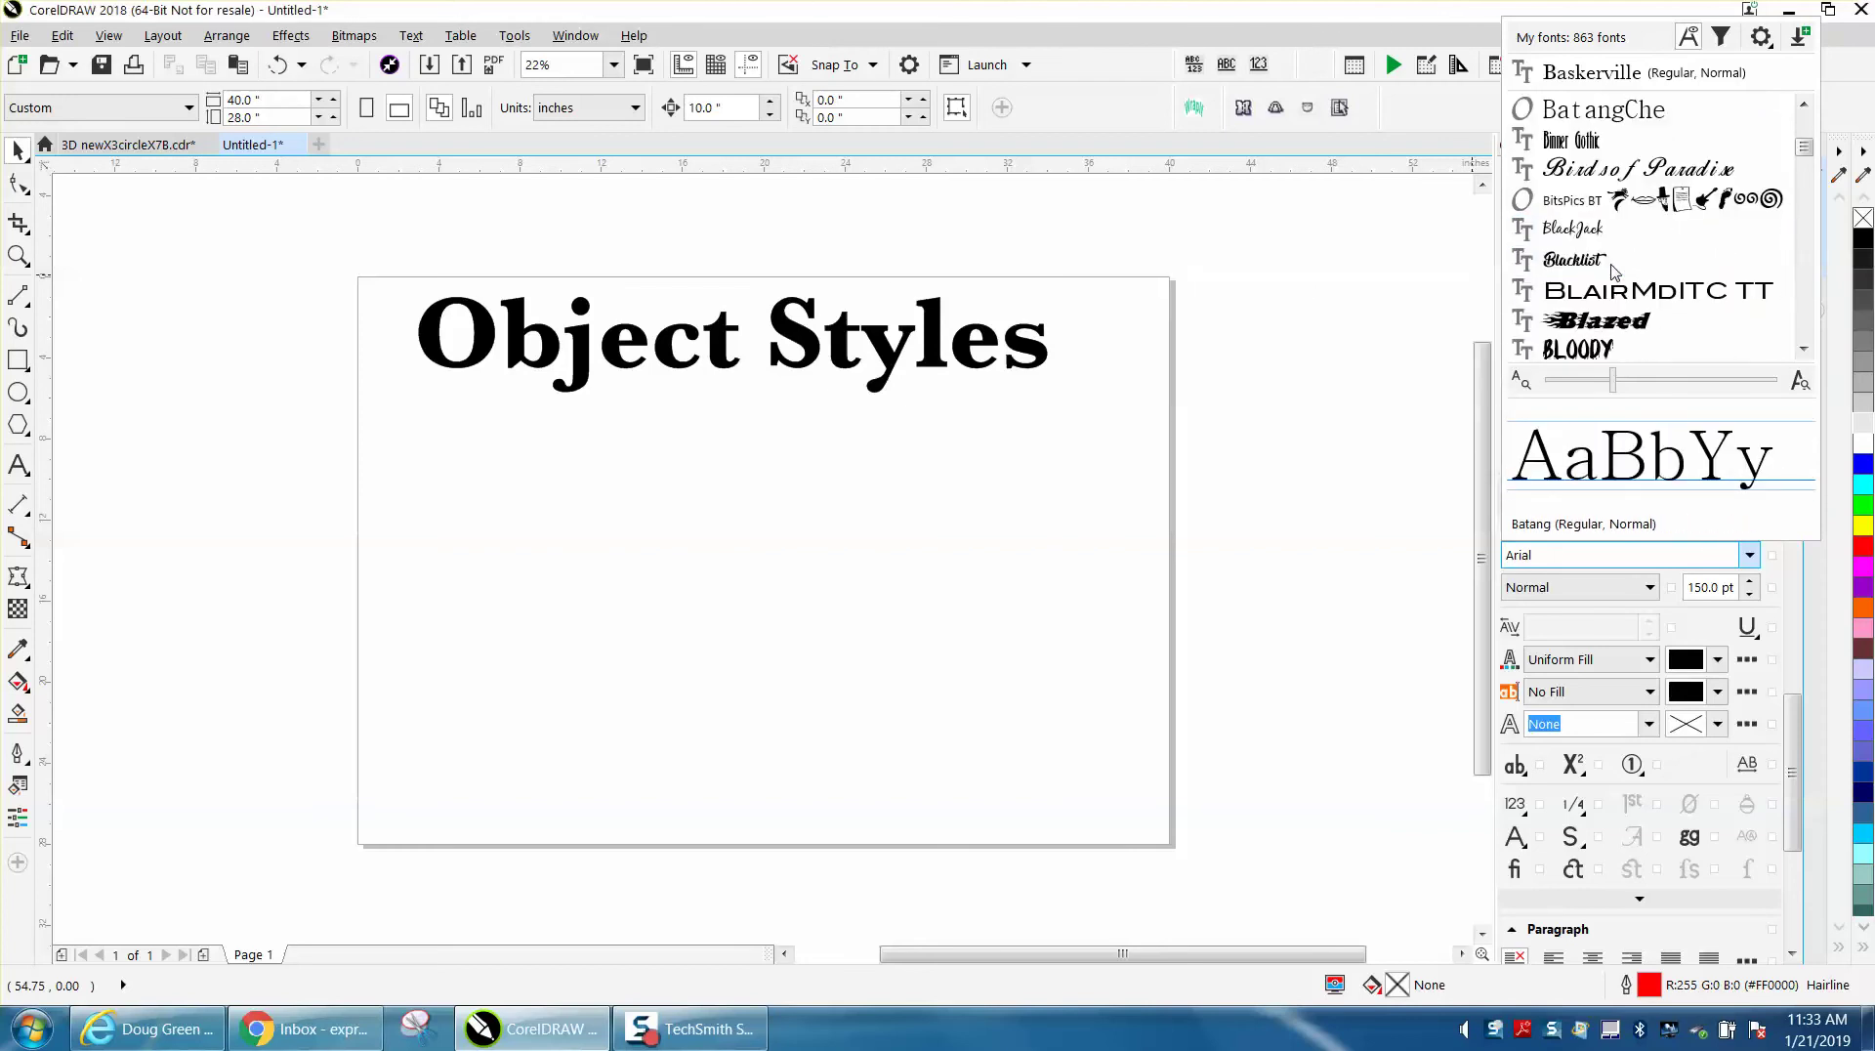
pyautogui.click(1594, 234)
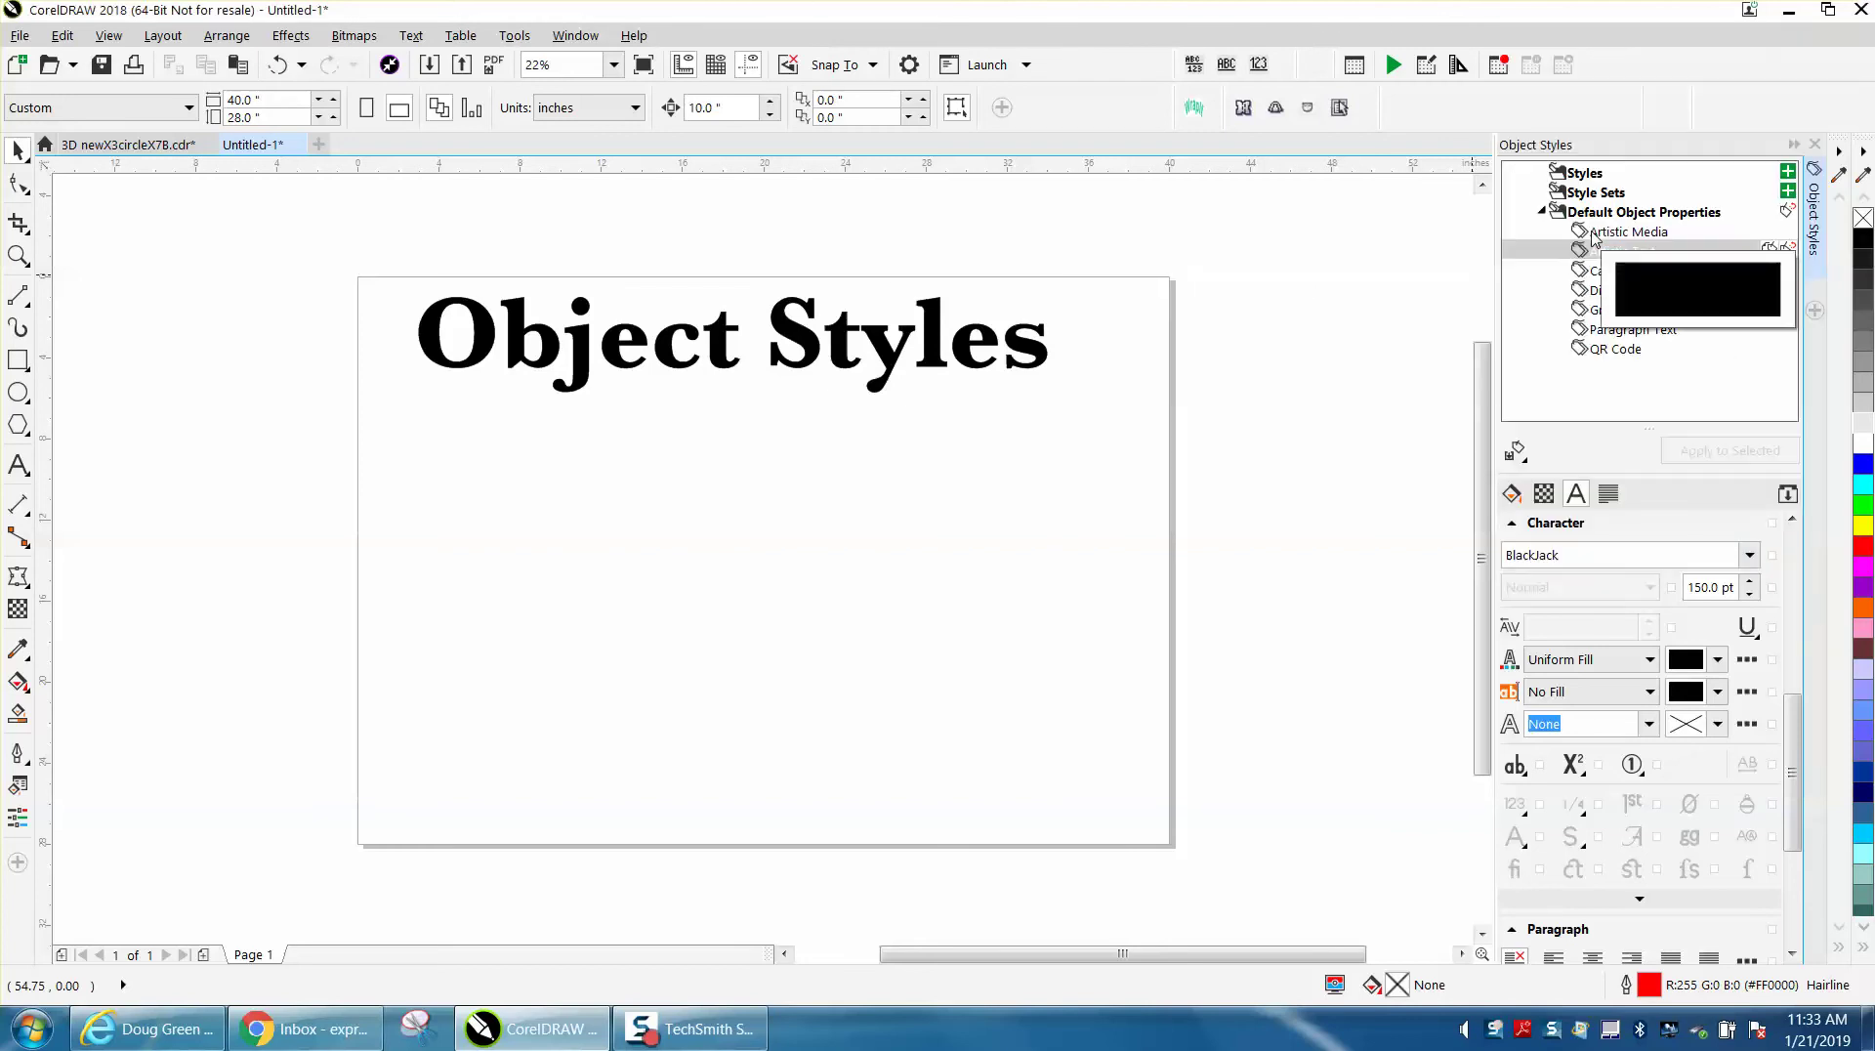
# Set the default artistic text size to 200 pt and type the sample text 'adfad'
pyautogui.click(19, 465)
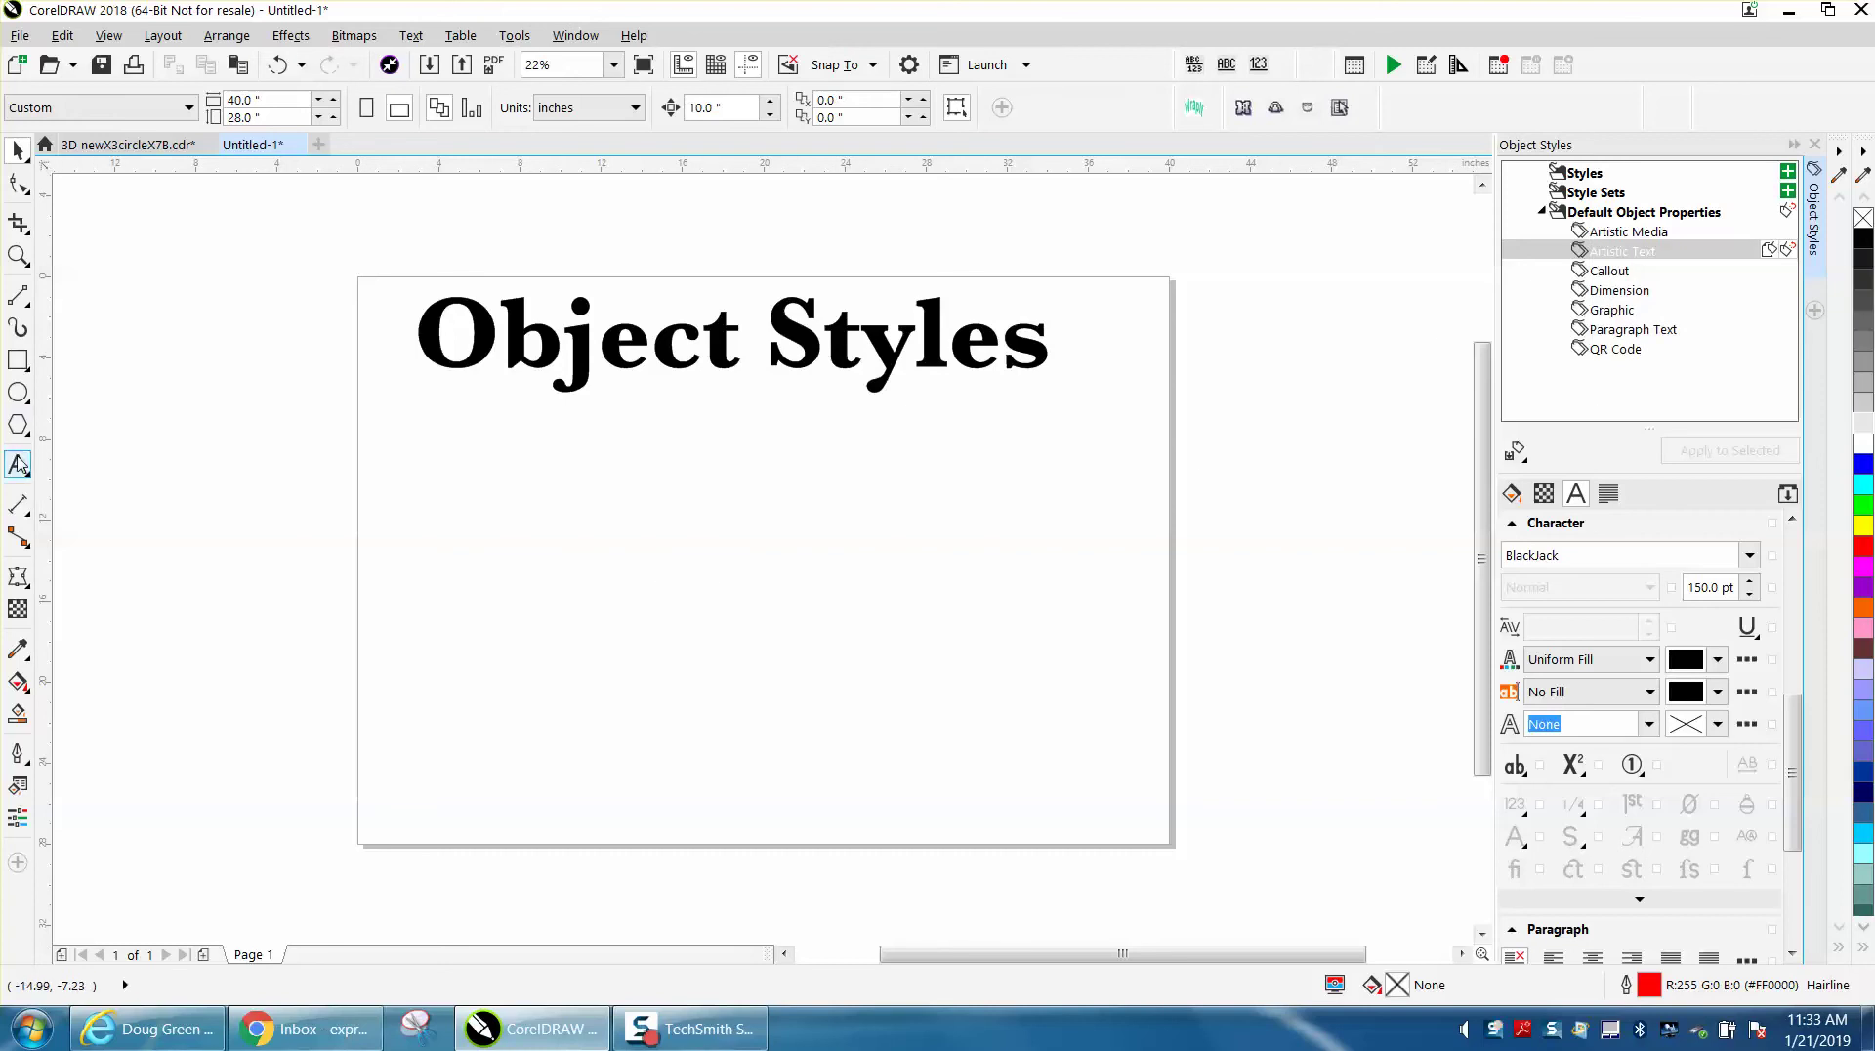
pyautogui.click(529, 515)
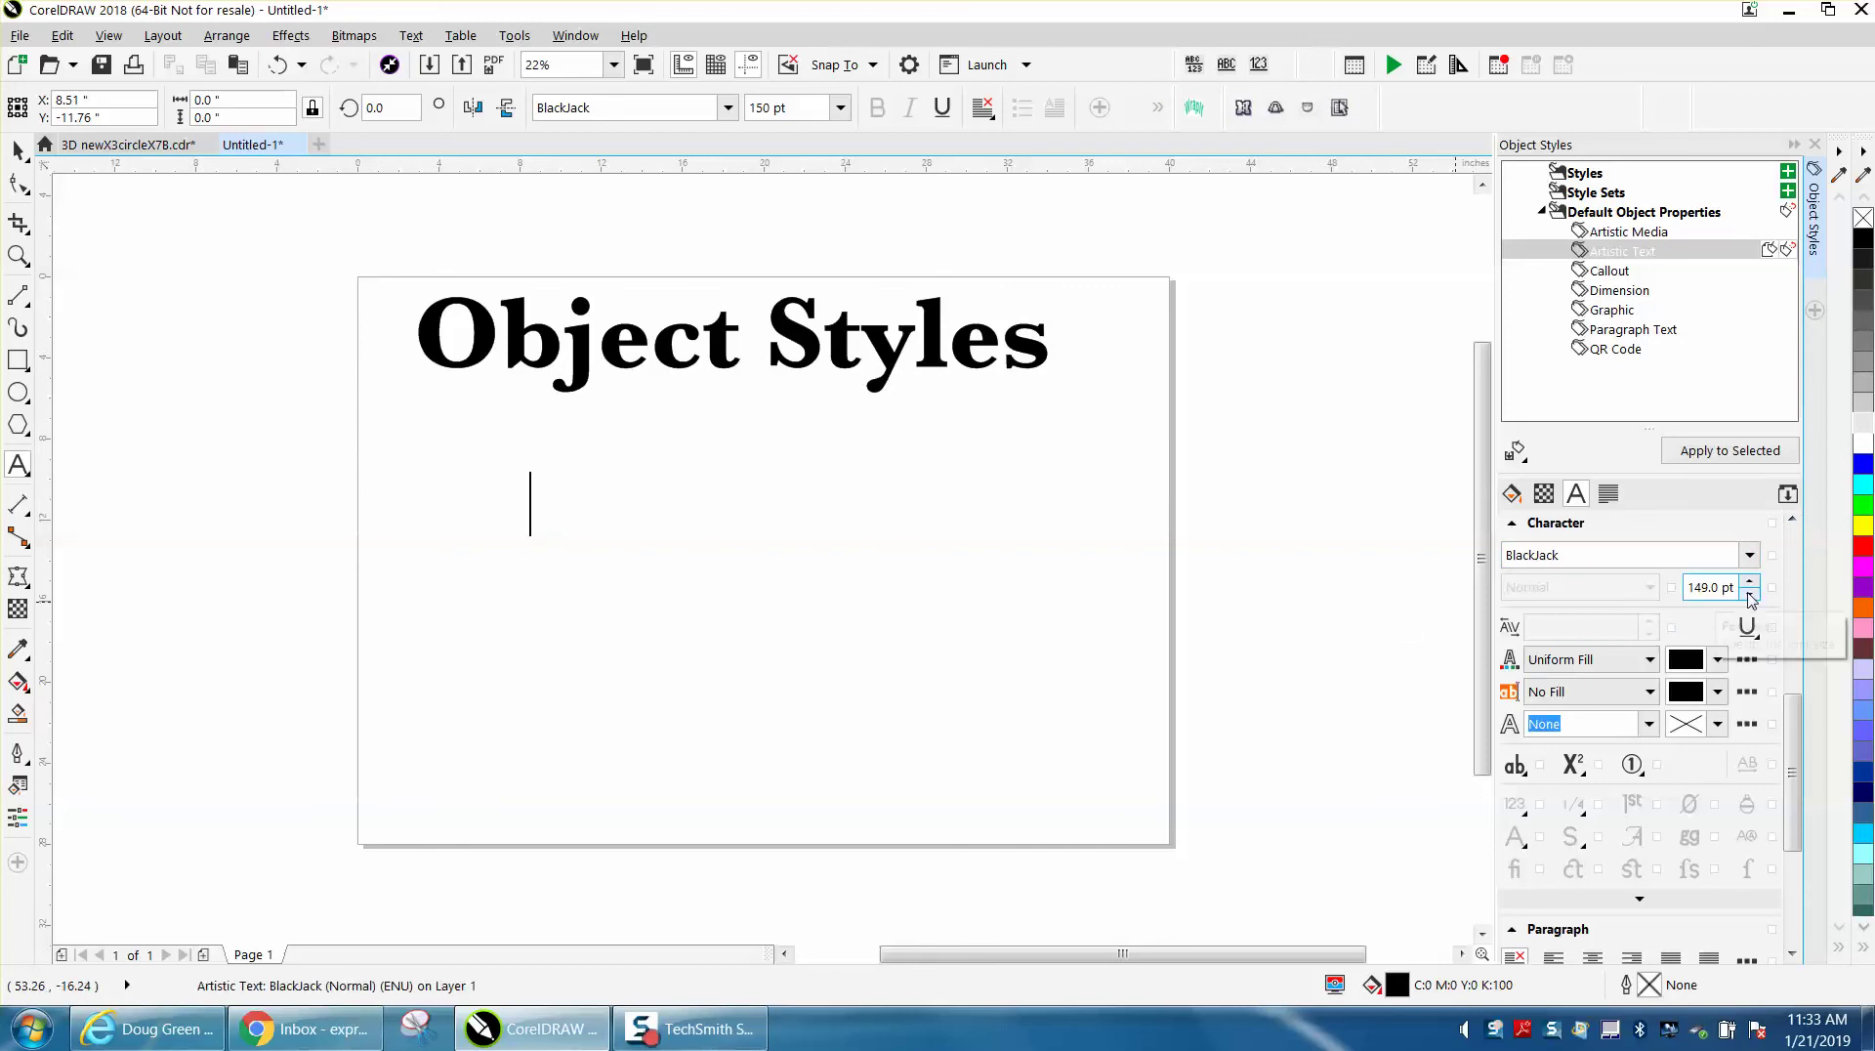
pyautogui.moveTo(1733, 588); pyautogui.dragTo(1668, 601)
pyautogui.write('200pt')
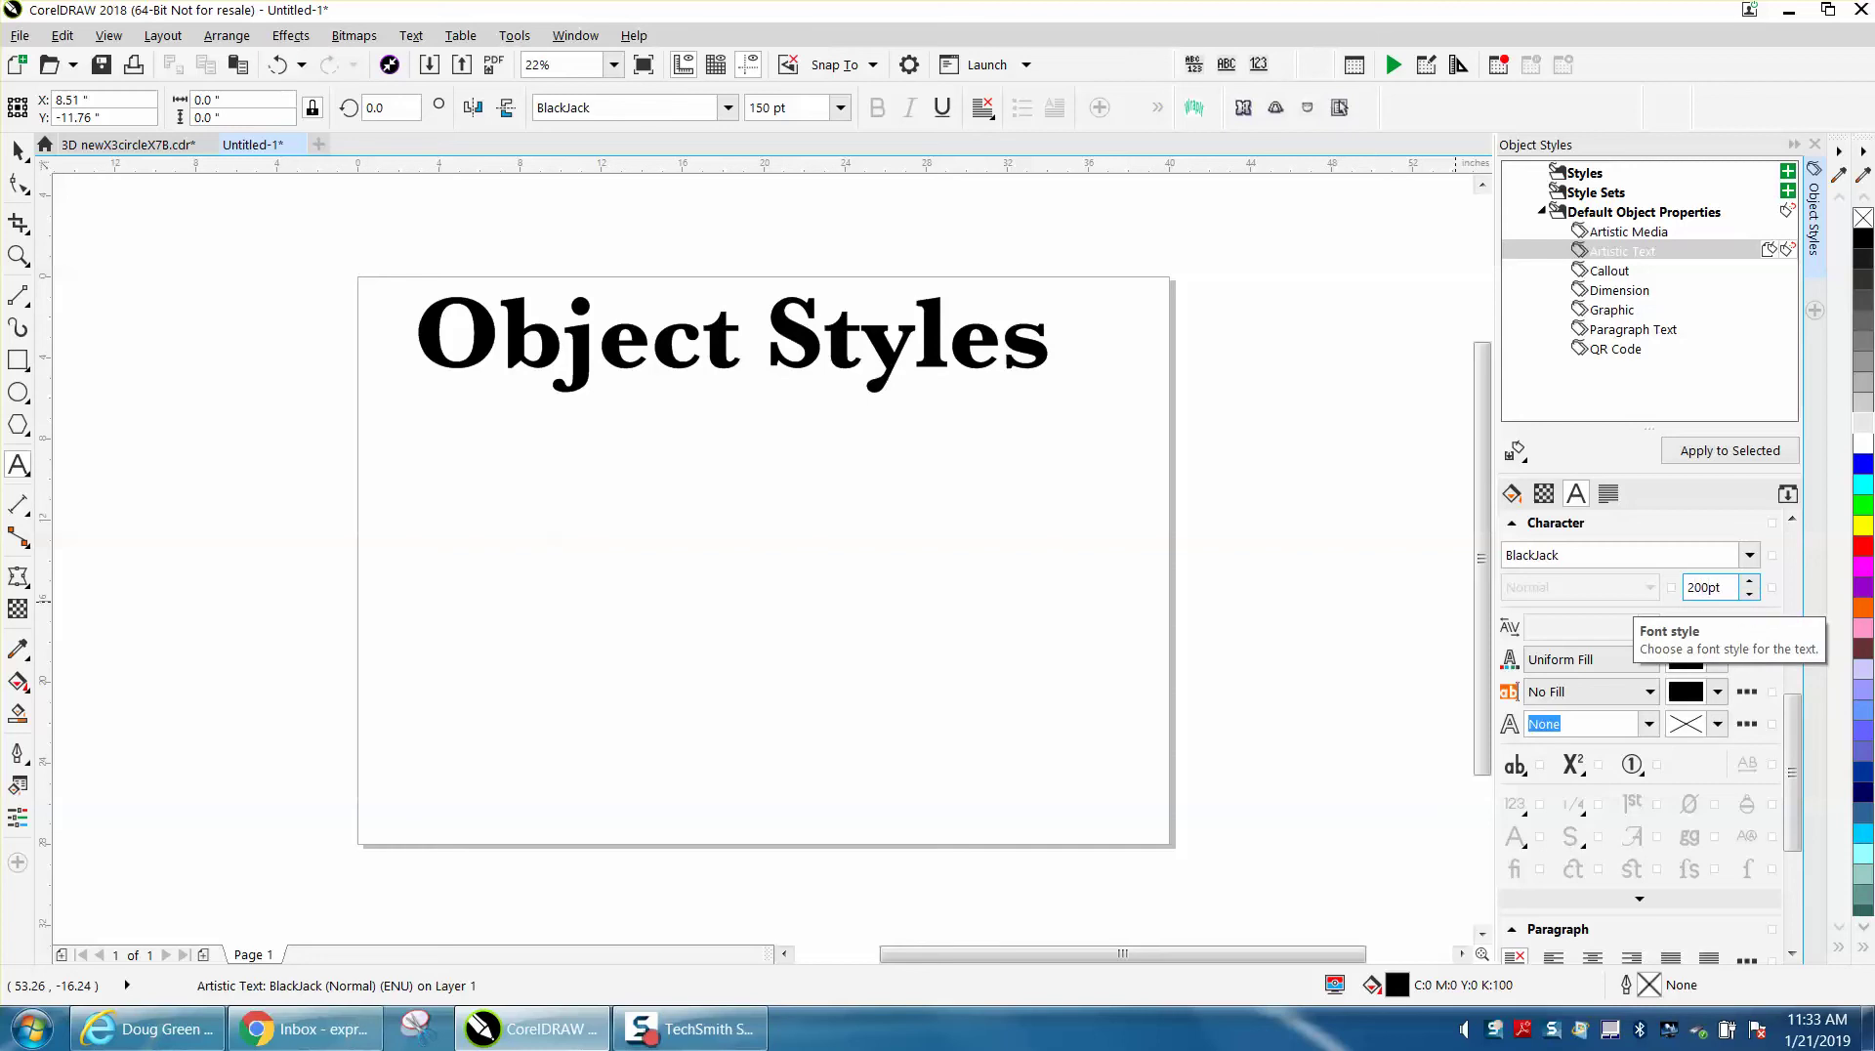
pyautogui.write('0.0 pt')
pyautogui.click(750, 645)
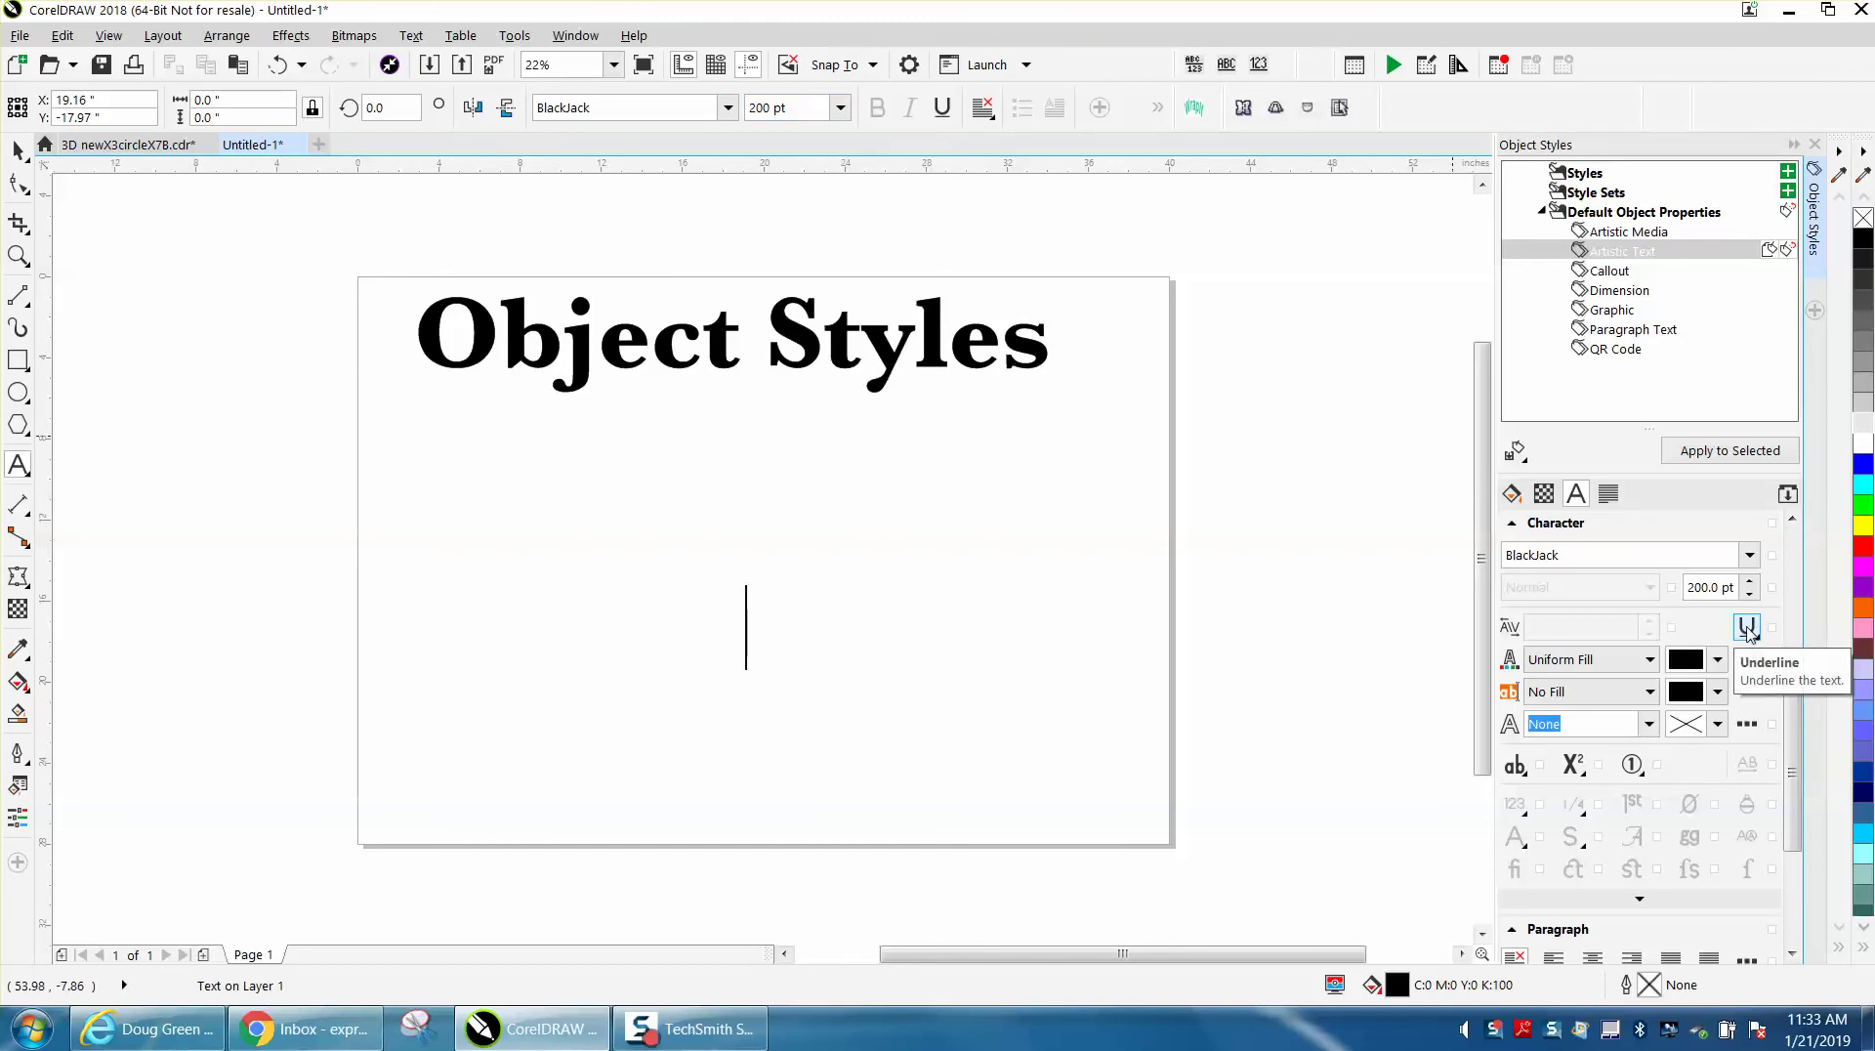
pyautogui.write('adfad')
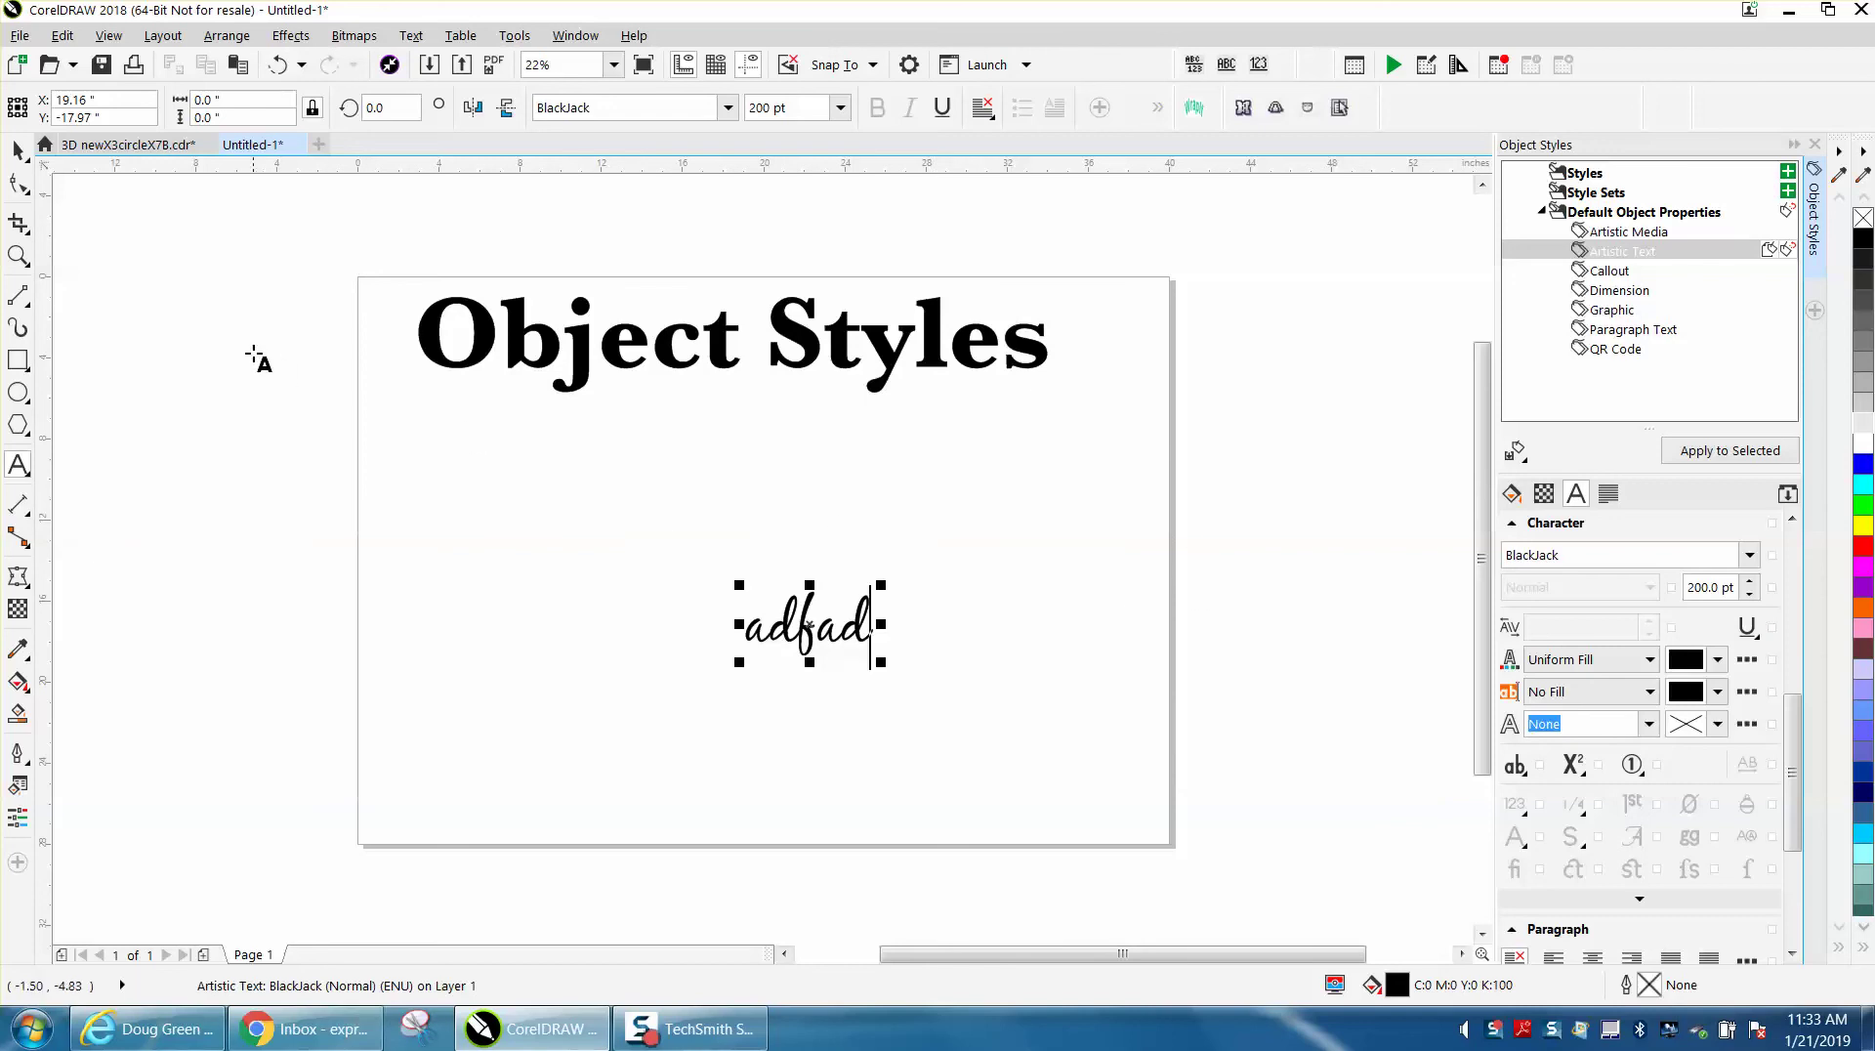
pyautogui.click(18, 151)
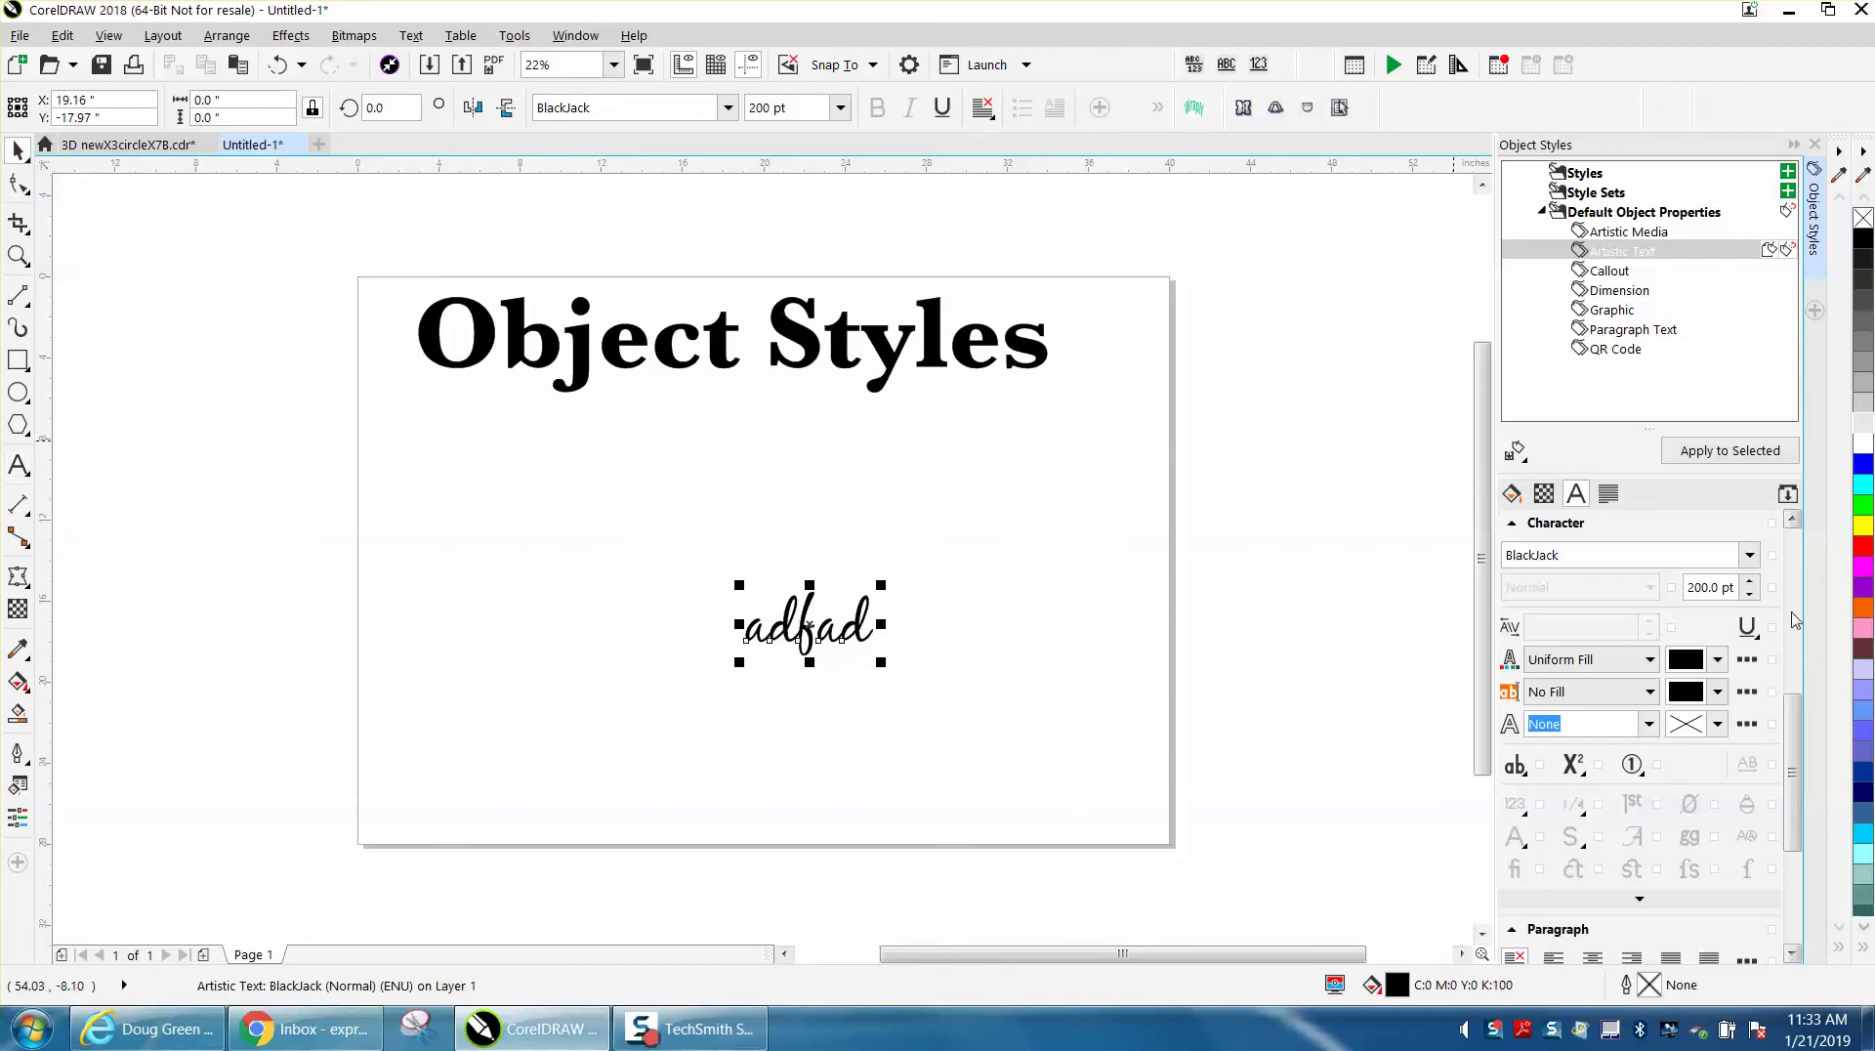
# Revert Artistic Text to new-document defaults, test with 'dfadf' text, then delete it
pyautogui.moveTo(1795, 721); pyautogui.dragTo(1795, 650)
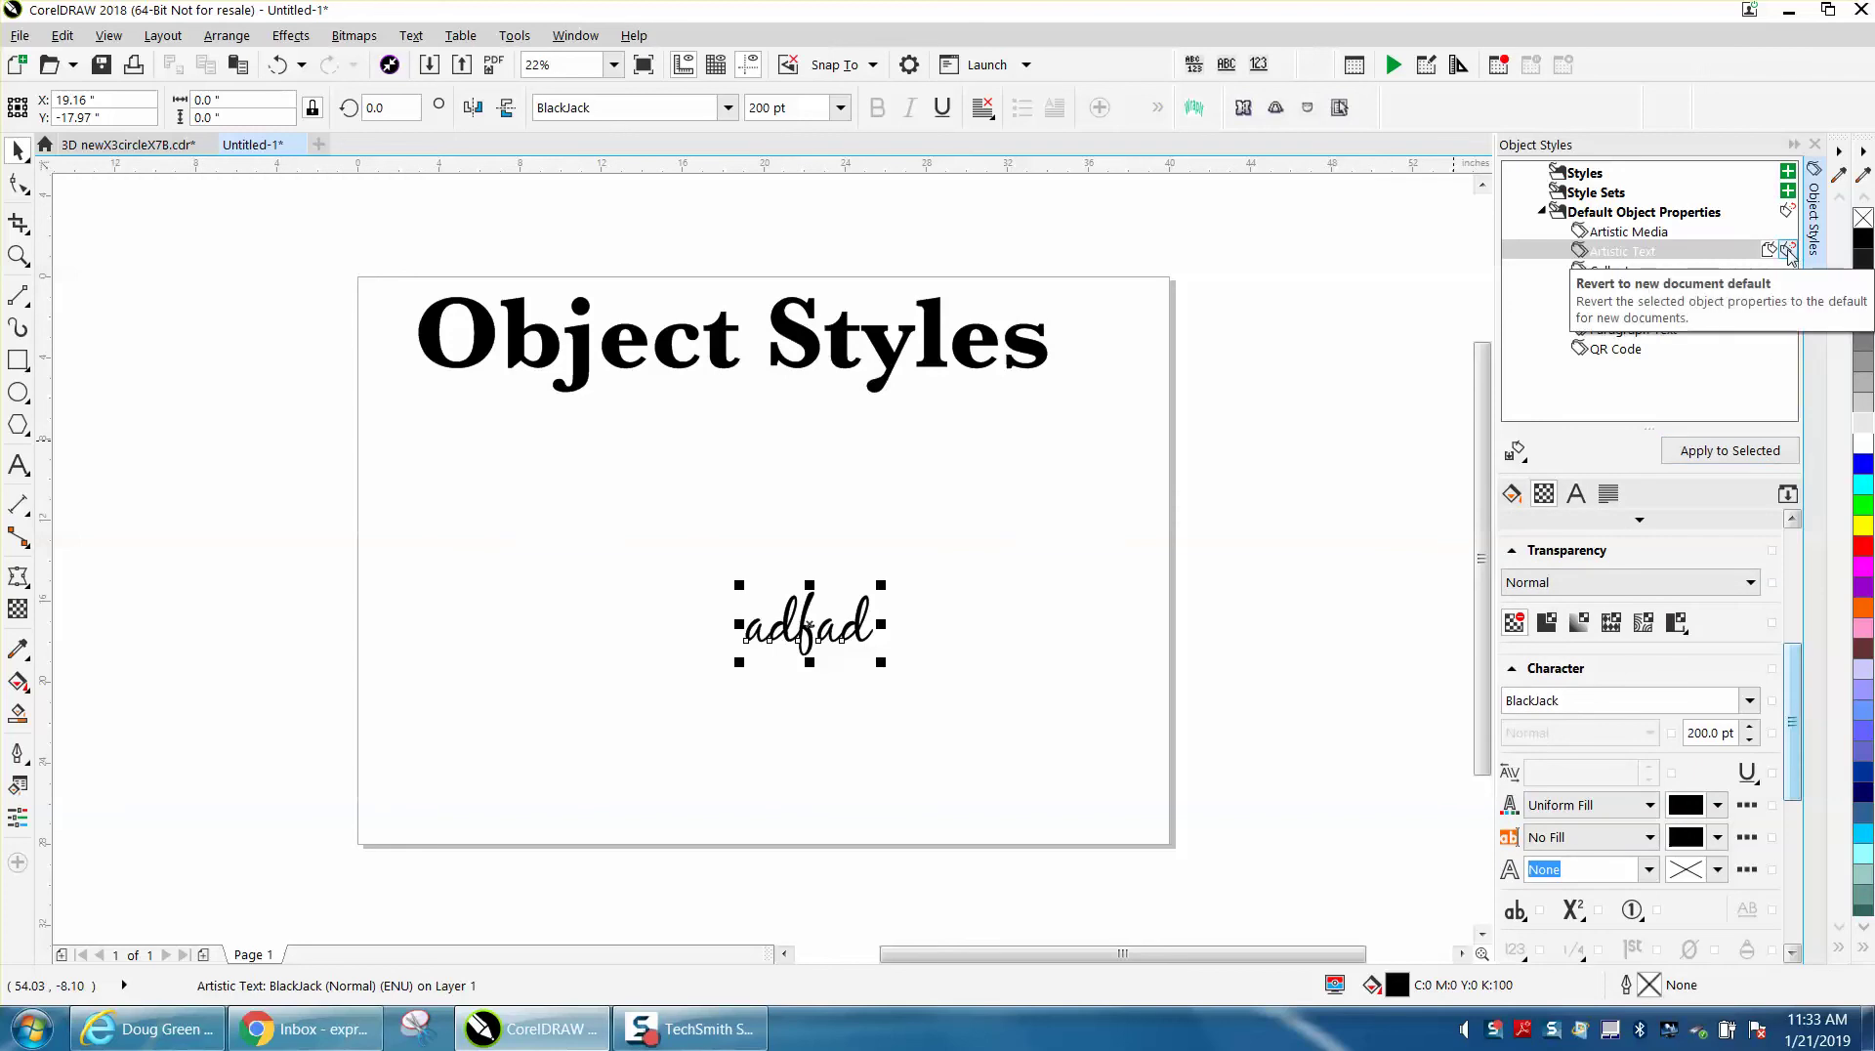
pyautogui.click(633, 521)
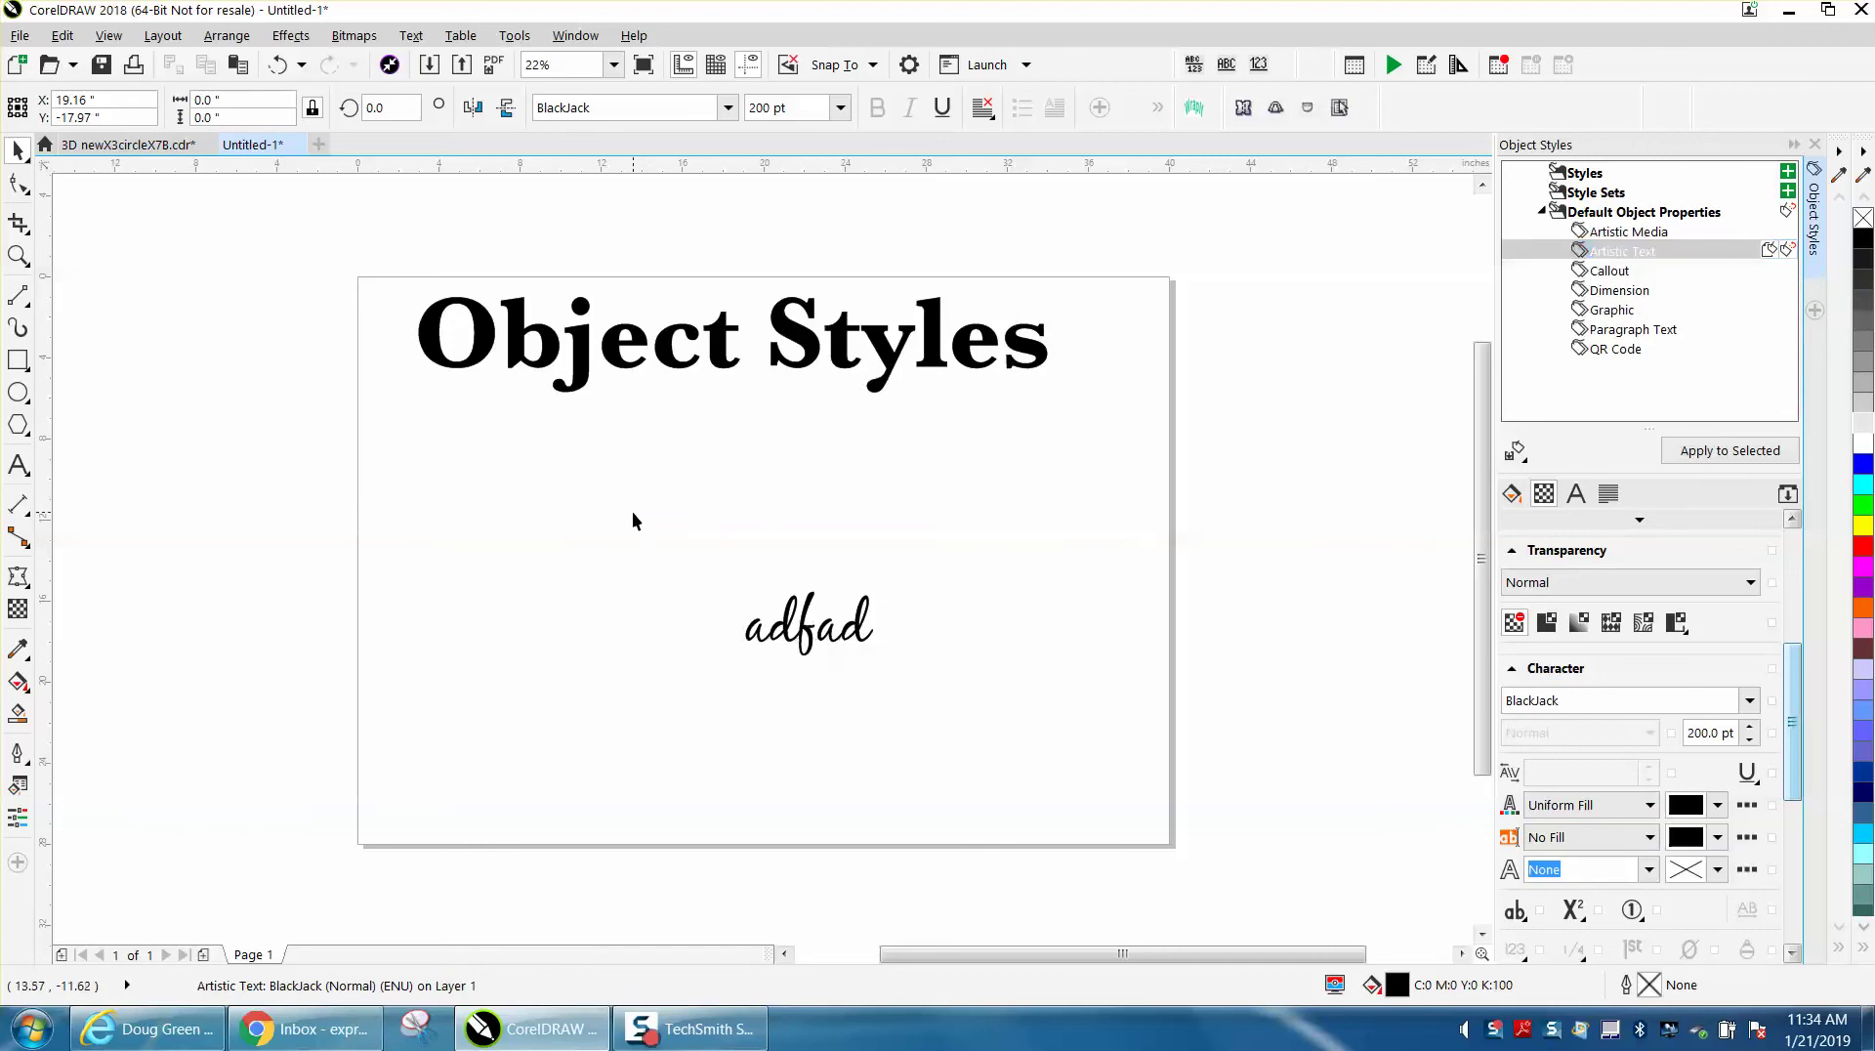
pyautogui.click(17, 465)
pyautogui.click(610, 471)
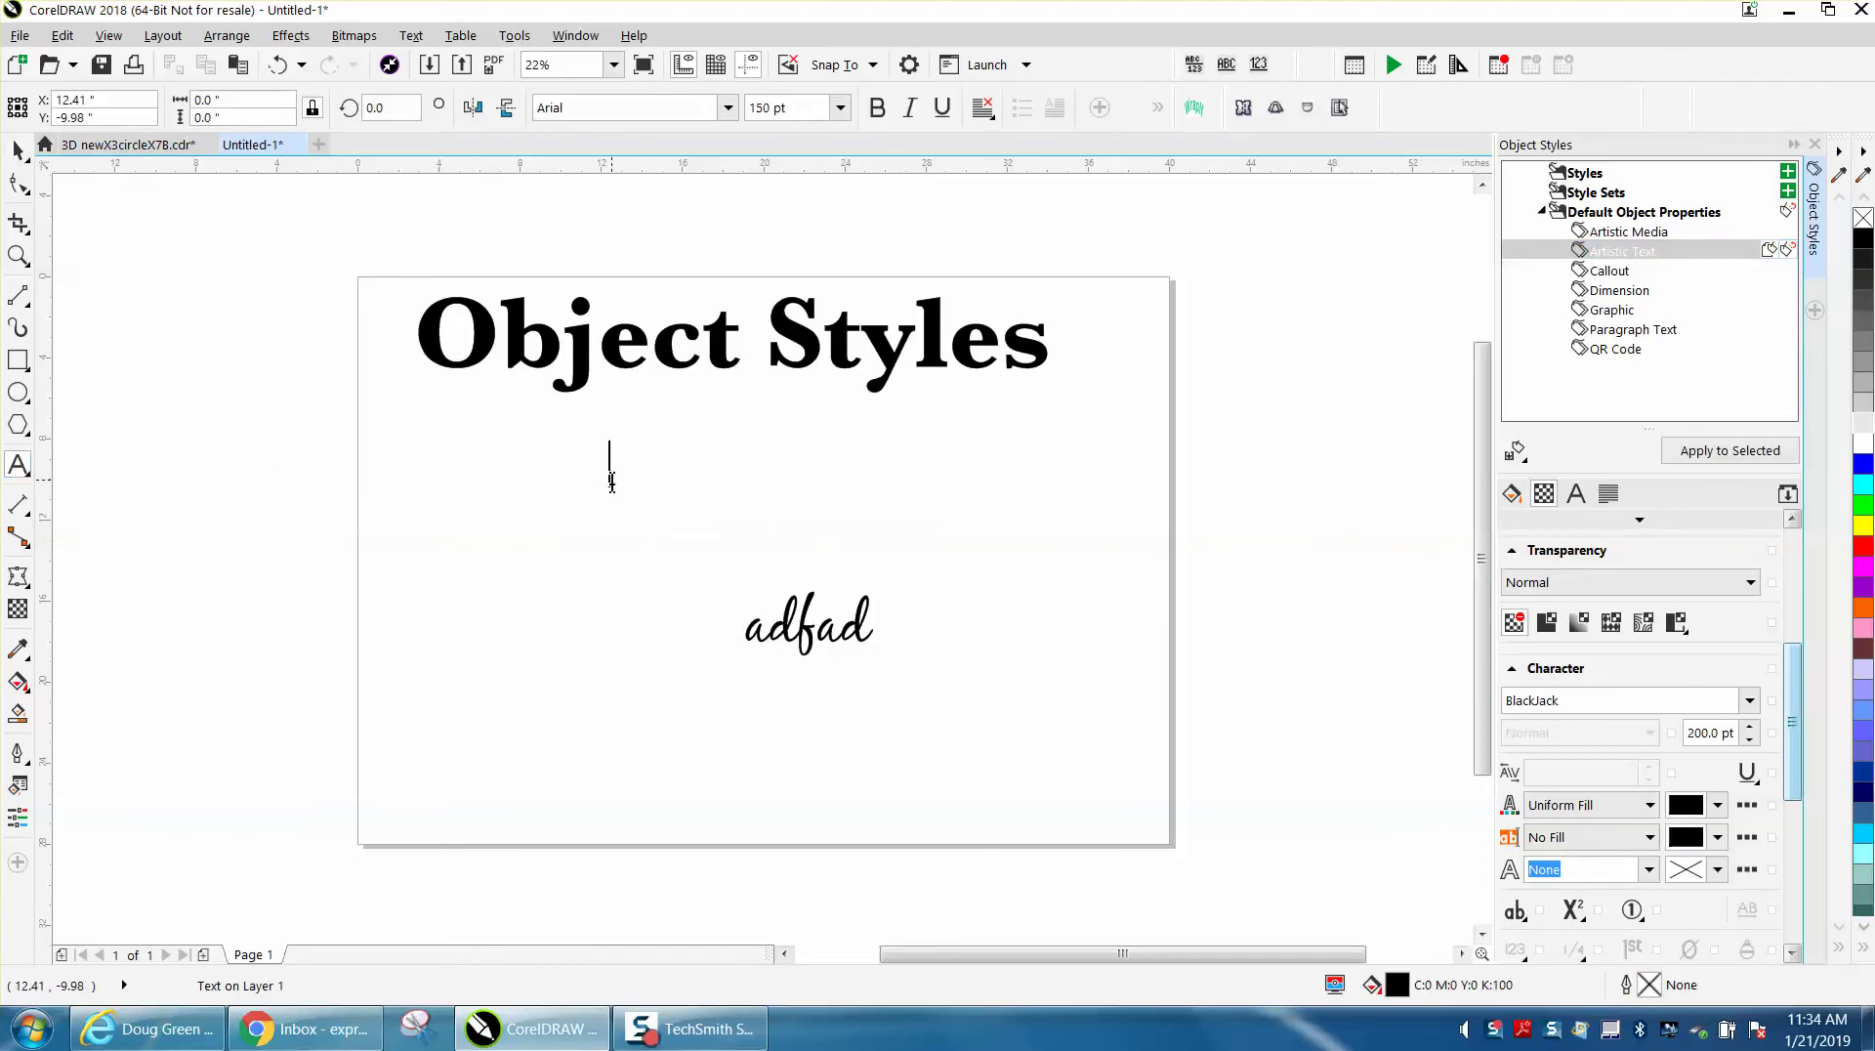
pyautogui.write('dfadf')
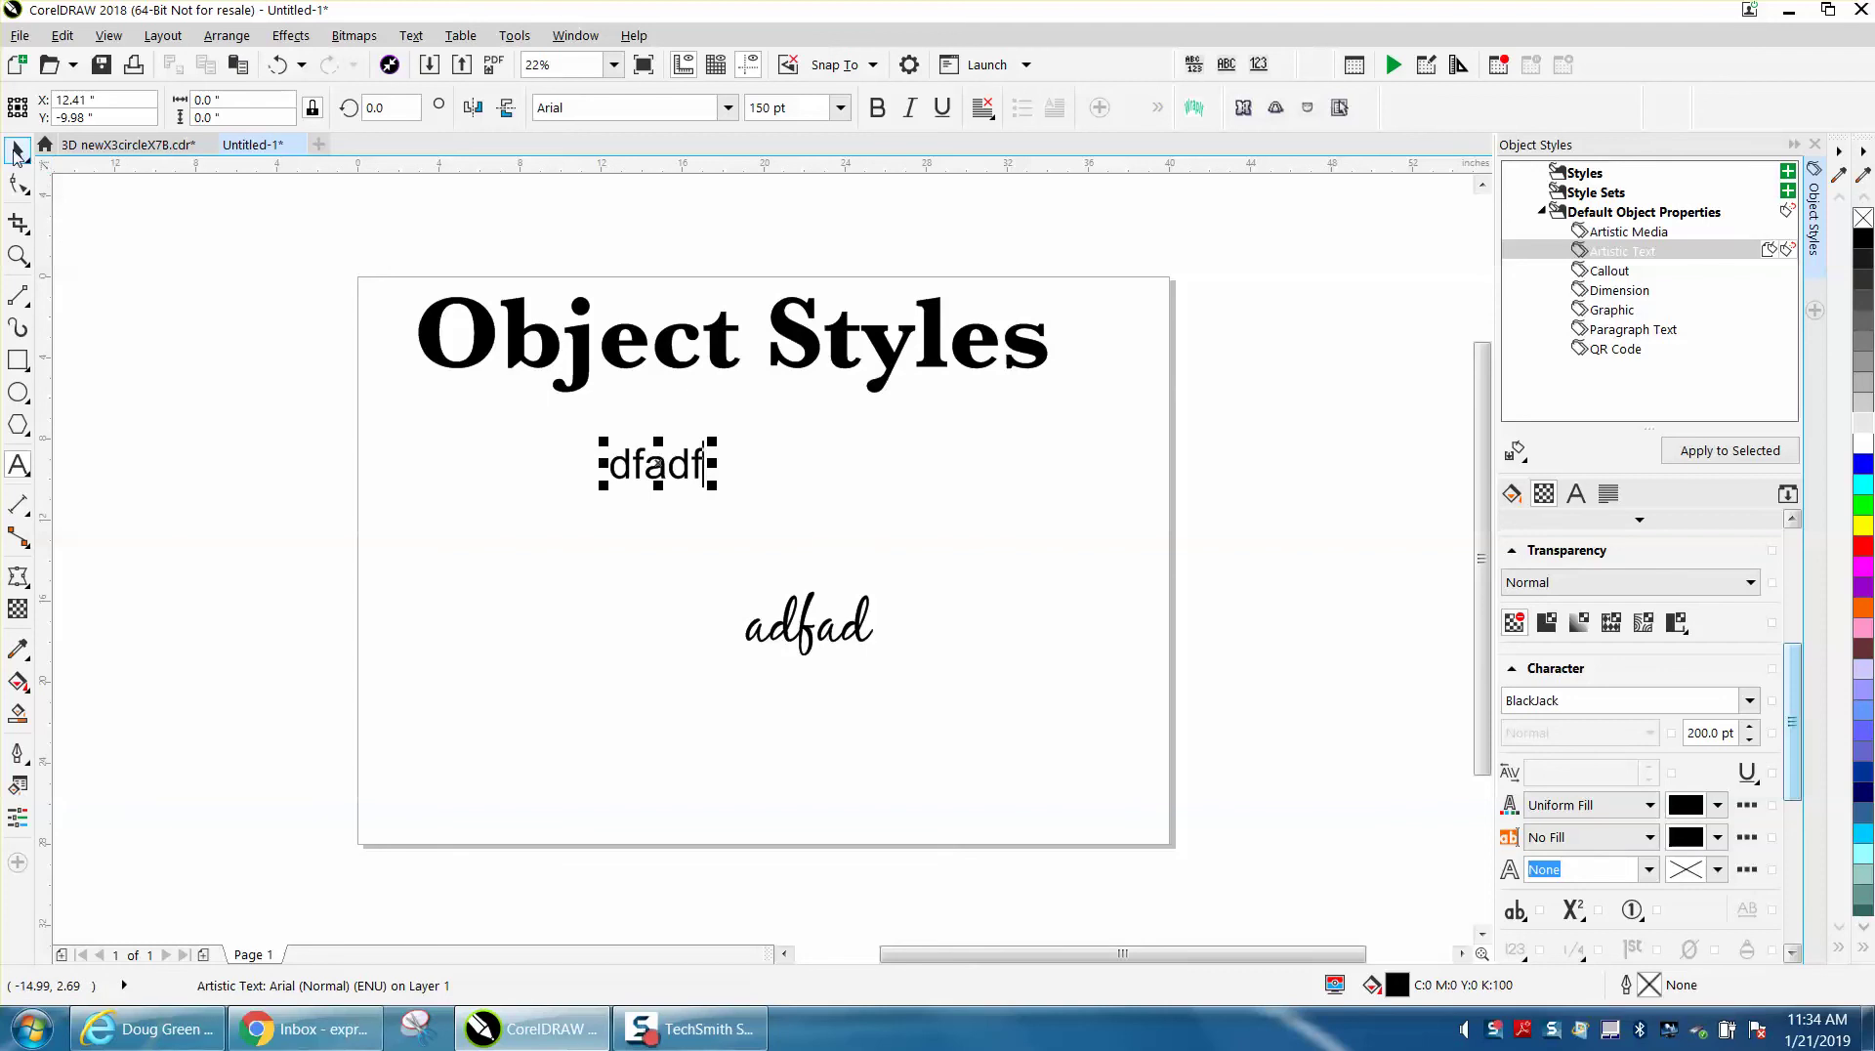
pyautogui.hotkey('ctrl', 'space')
pyautogui.press('Delete')
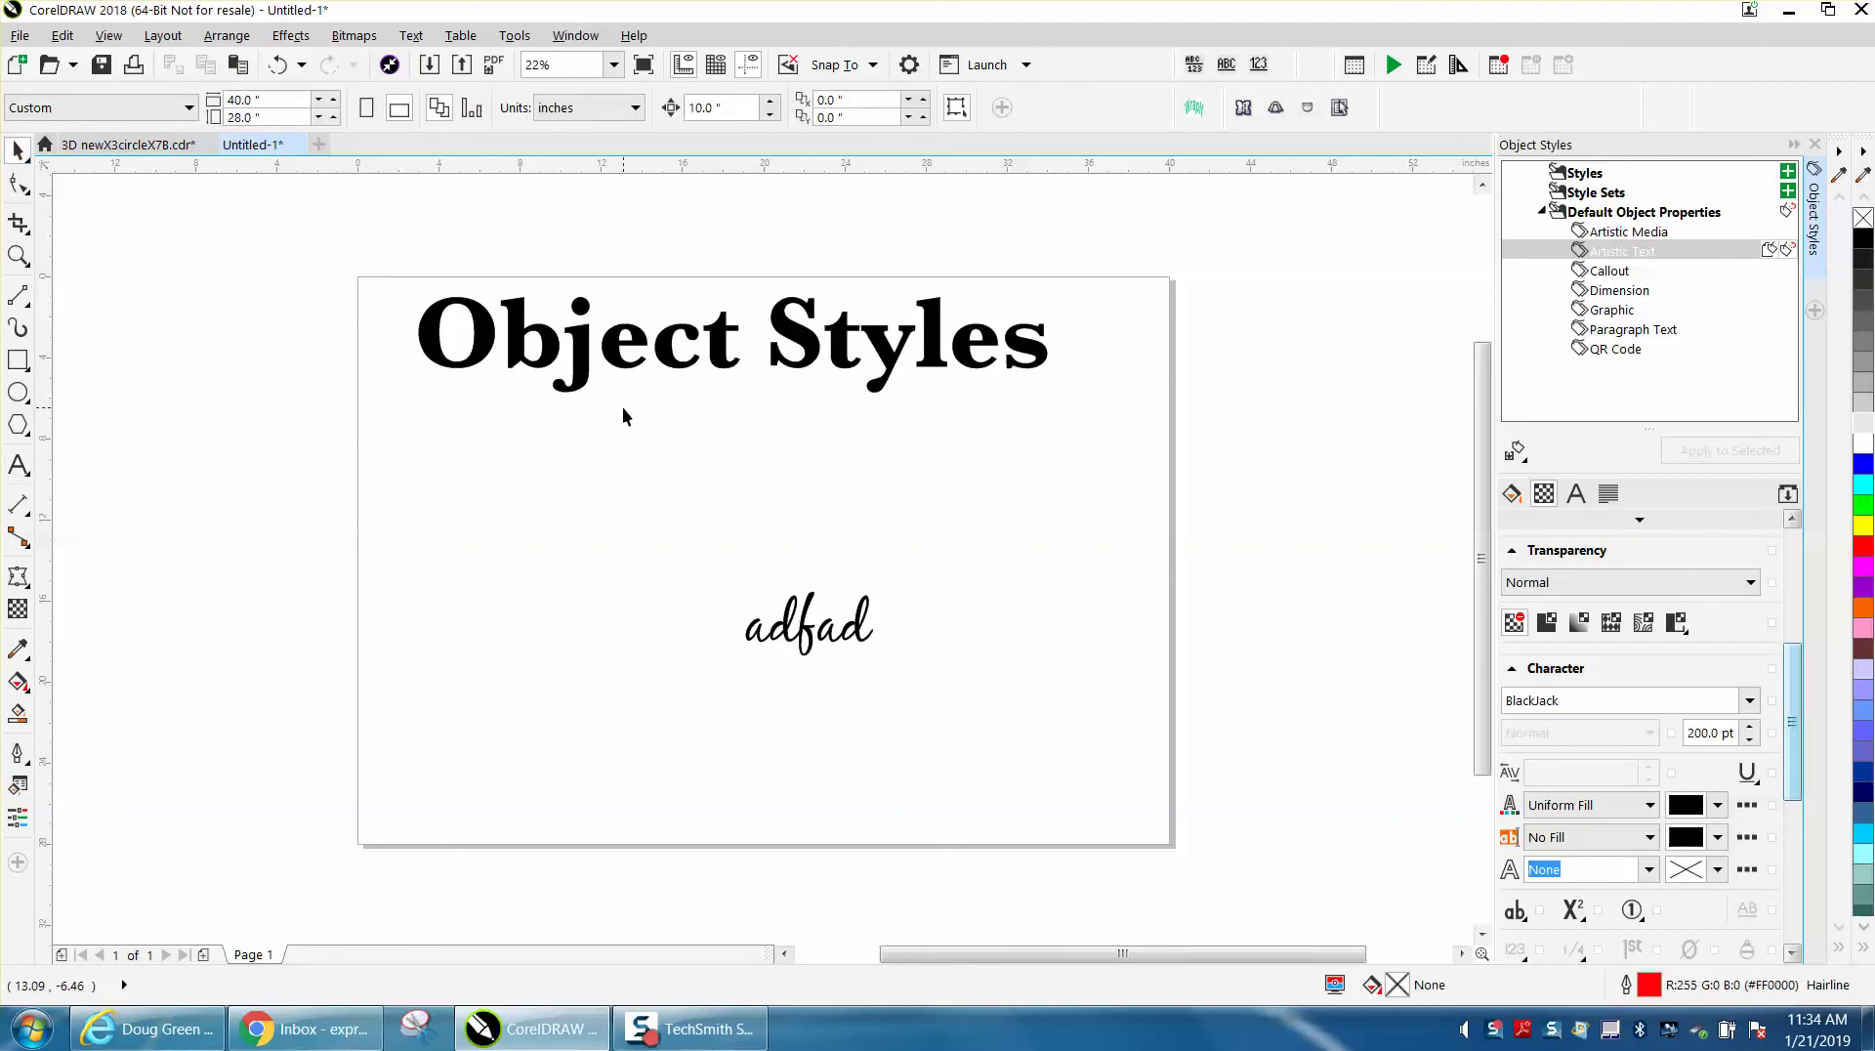
# Make Lansdowne DEMO the default artistic and paragraph font, then type 'ADFAD'
pyautogui.click(17, 464)
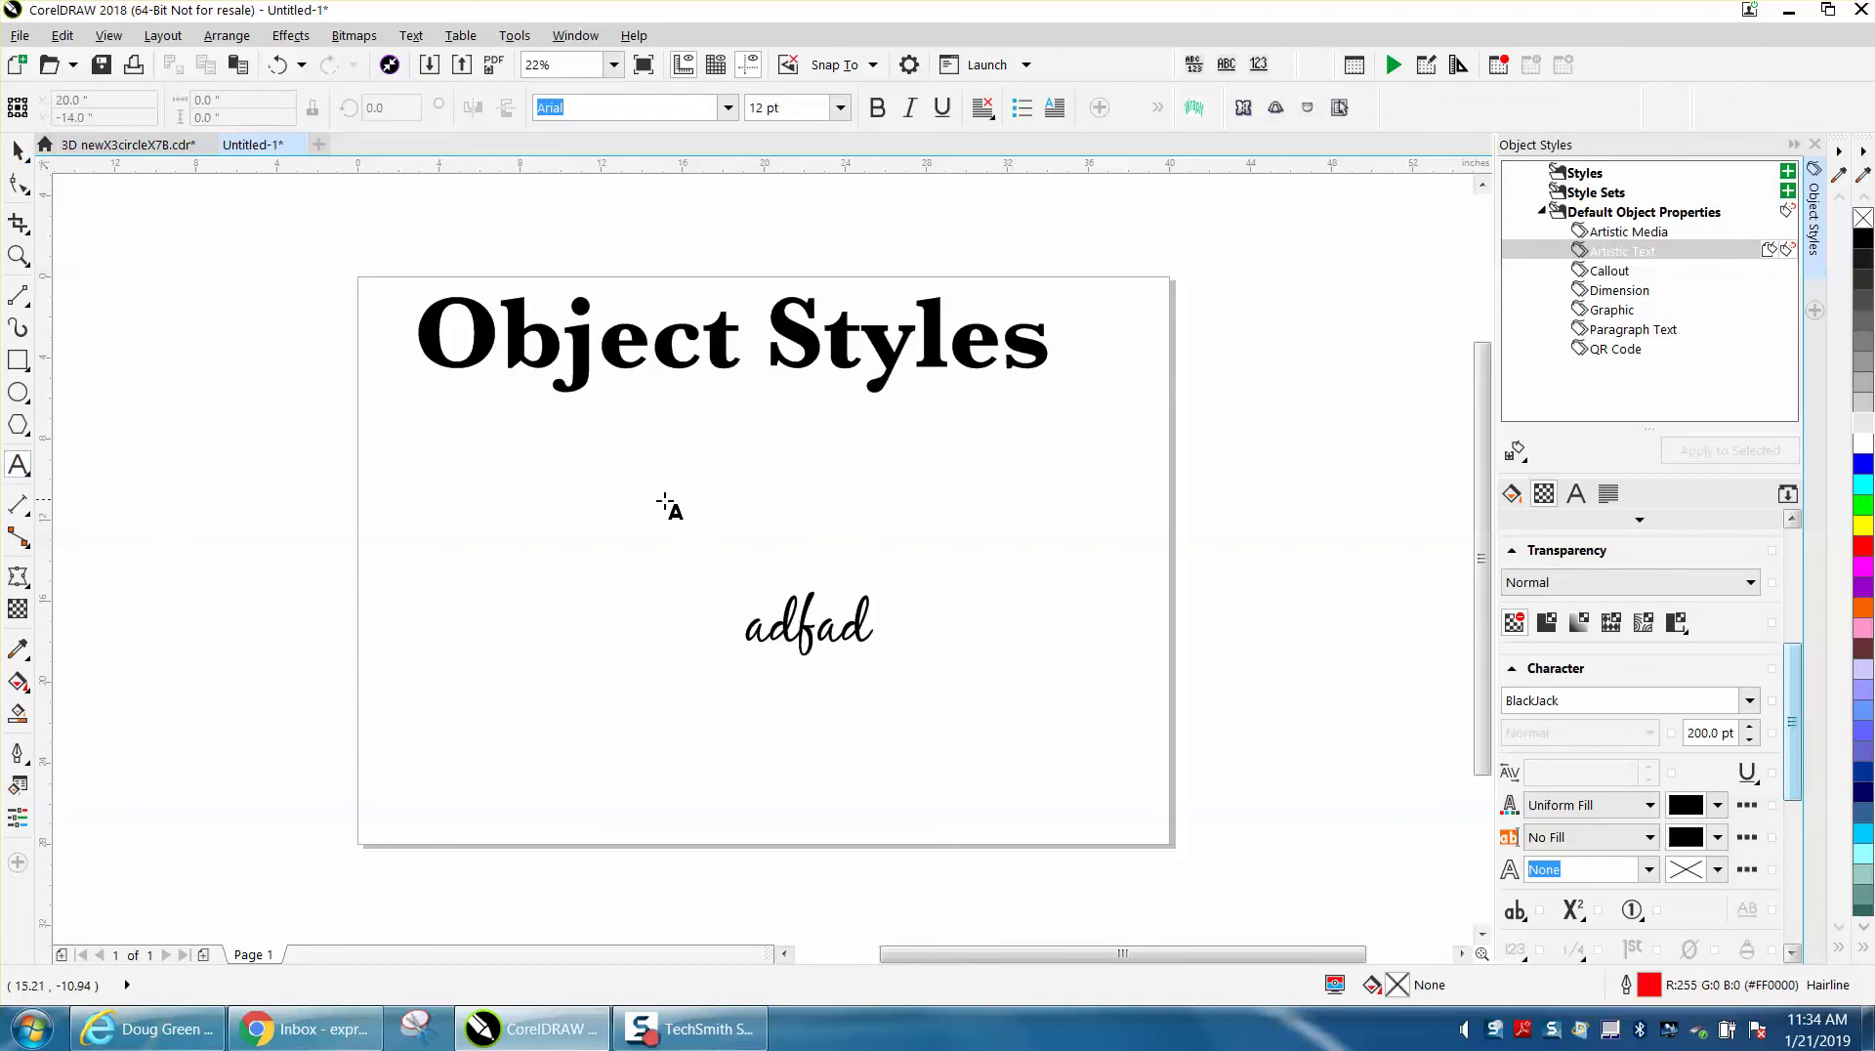
pyautogui.click(727, 107)
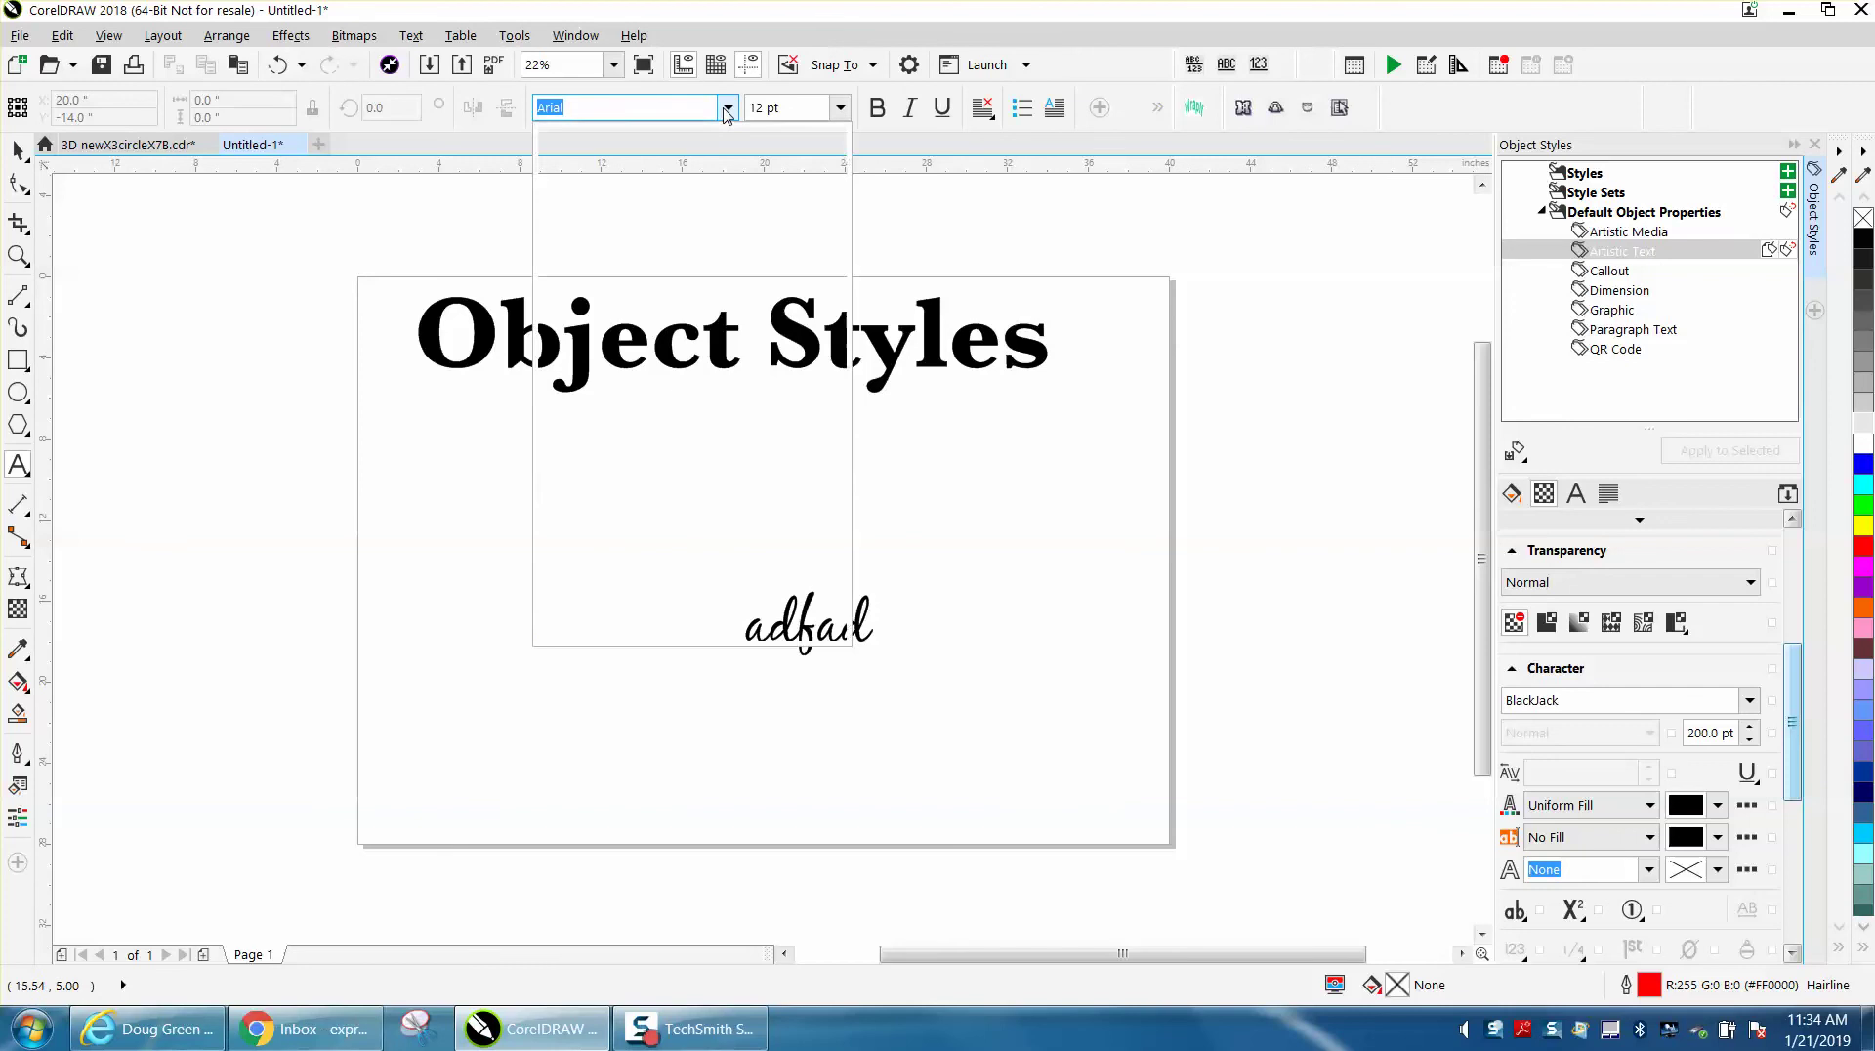
pyautogui.click(683, 241)
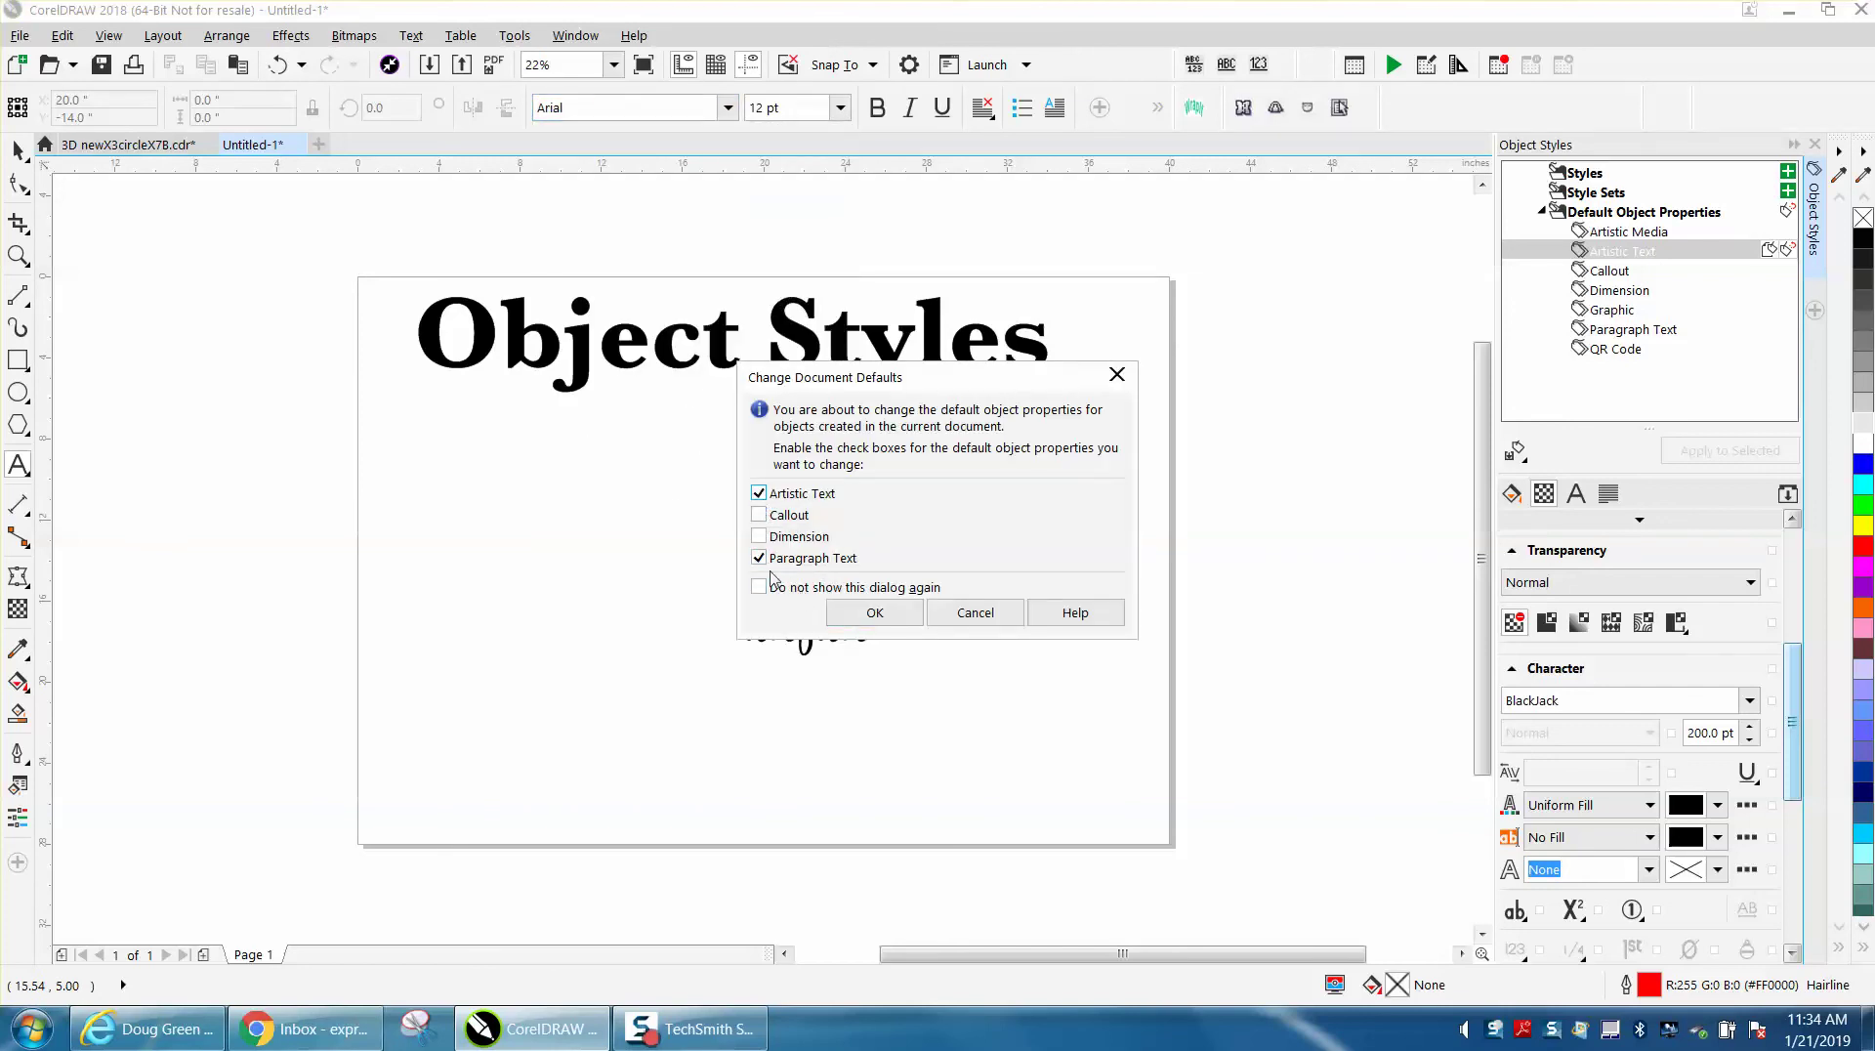
pyautogui.click(885, 613)
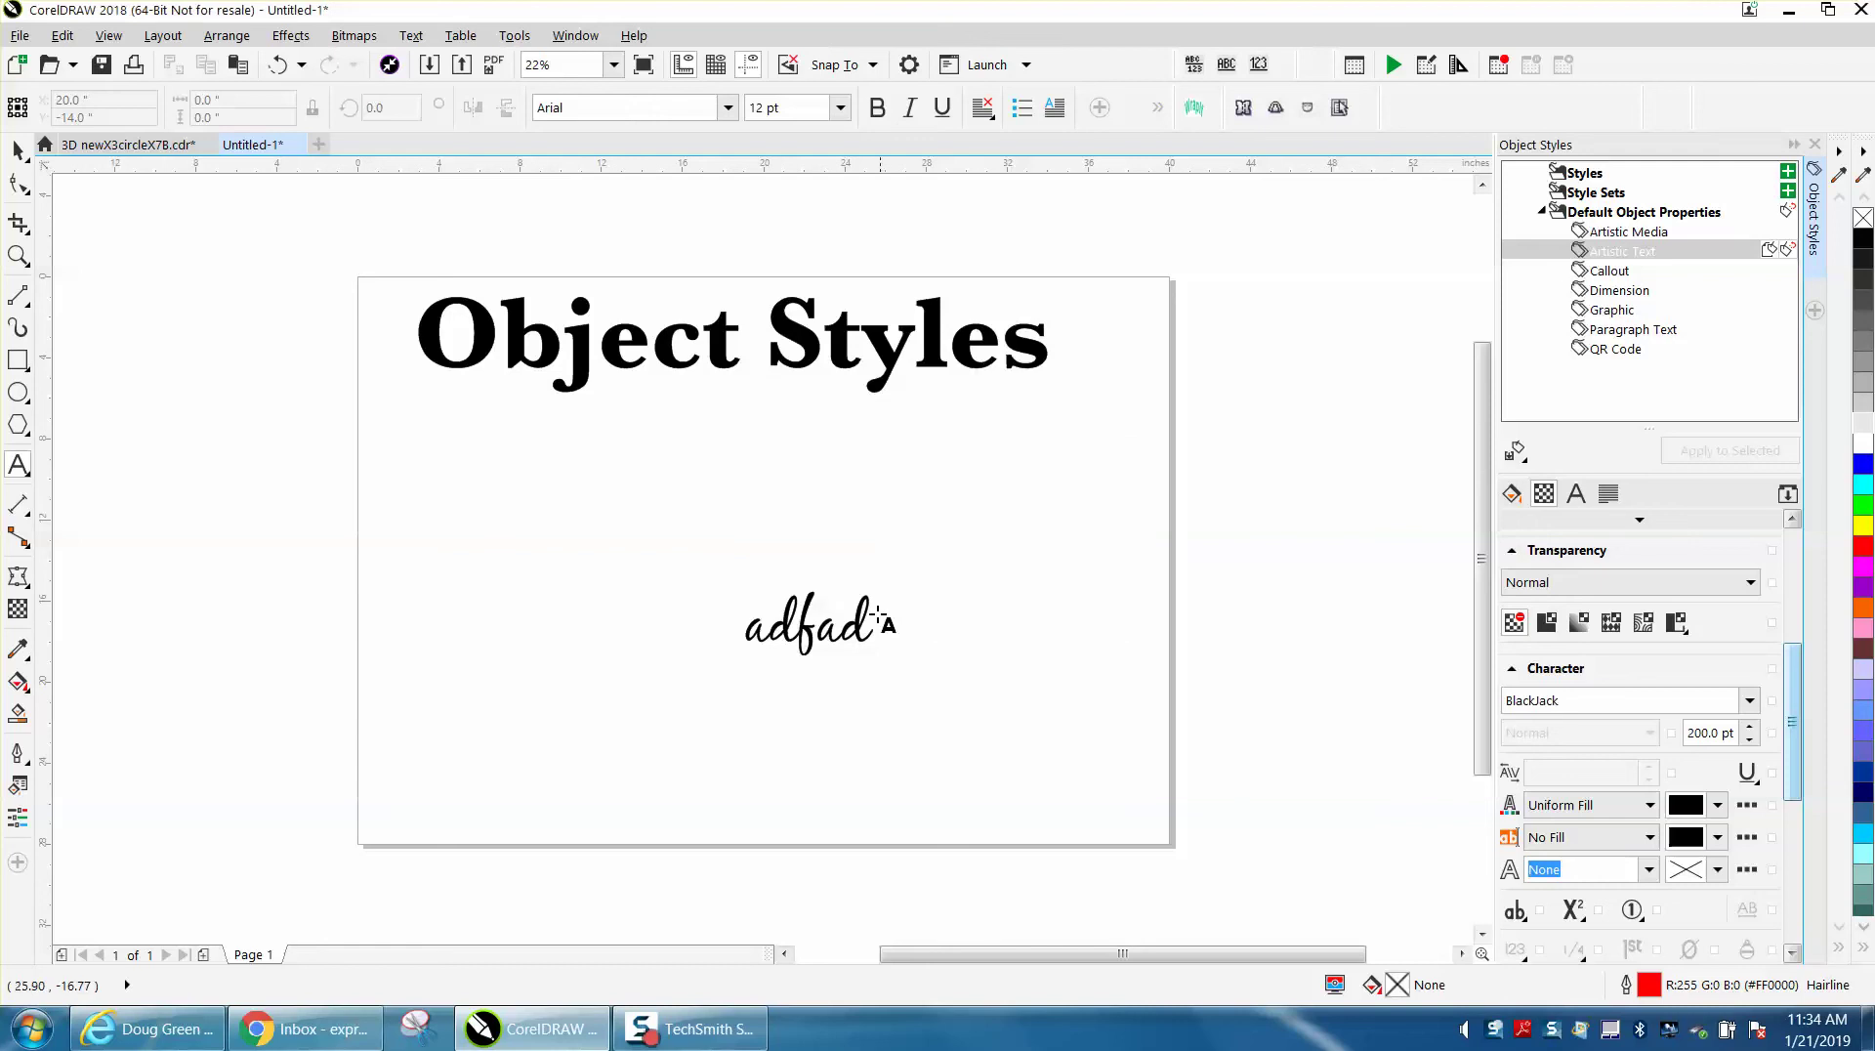
pyautogui.click(715, 517)
pyautogui.write('adfad')
pyautogui.press('Escape')
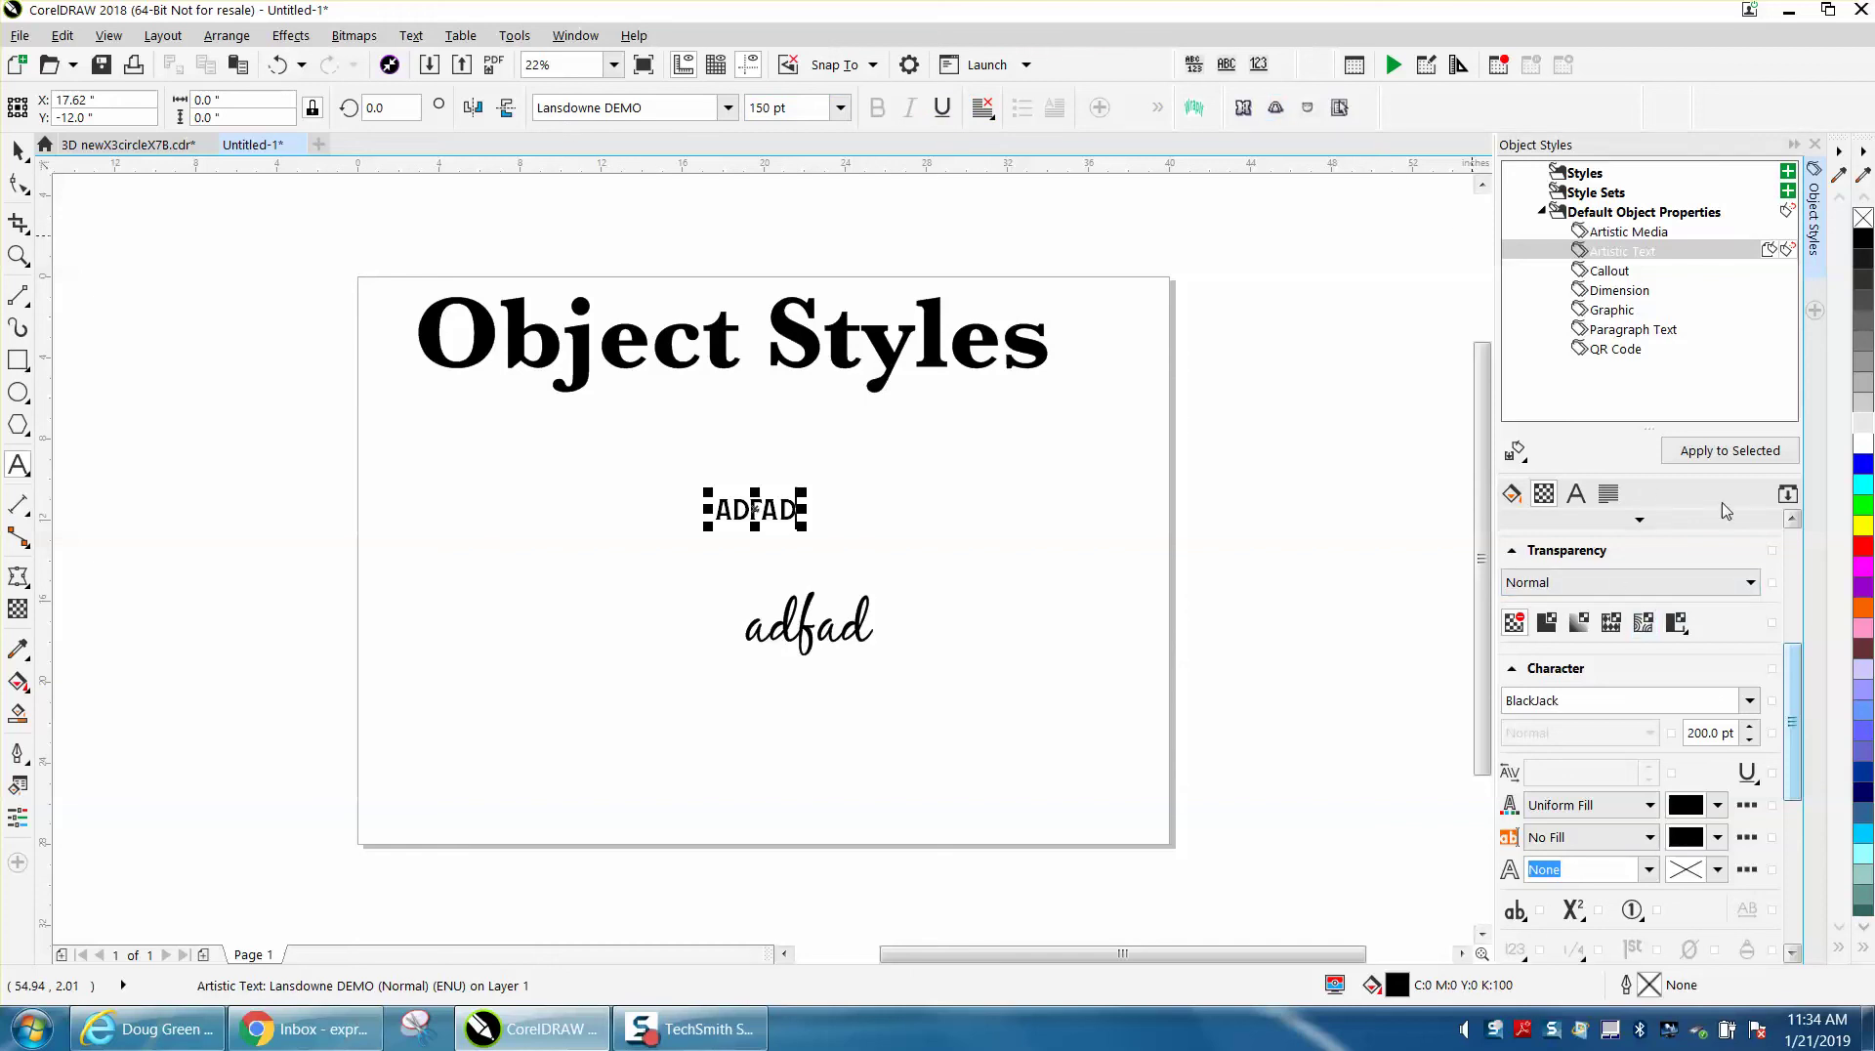
# Set the default artistic text fill to No Fill and type 'DASDSA' on the page
pyautogui.moveTo(1801, 690); pyautogui.dragTo(1801, 754)
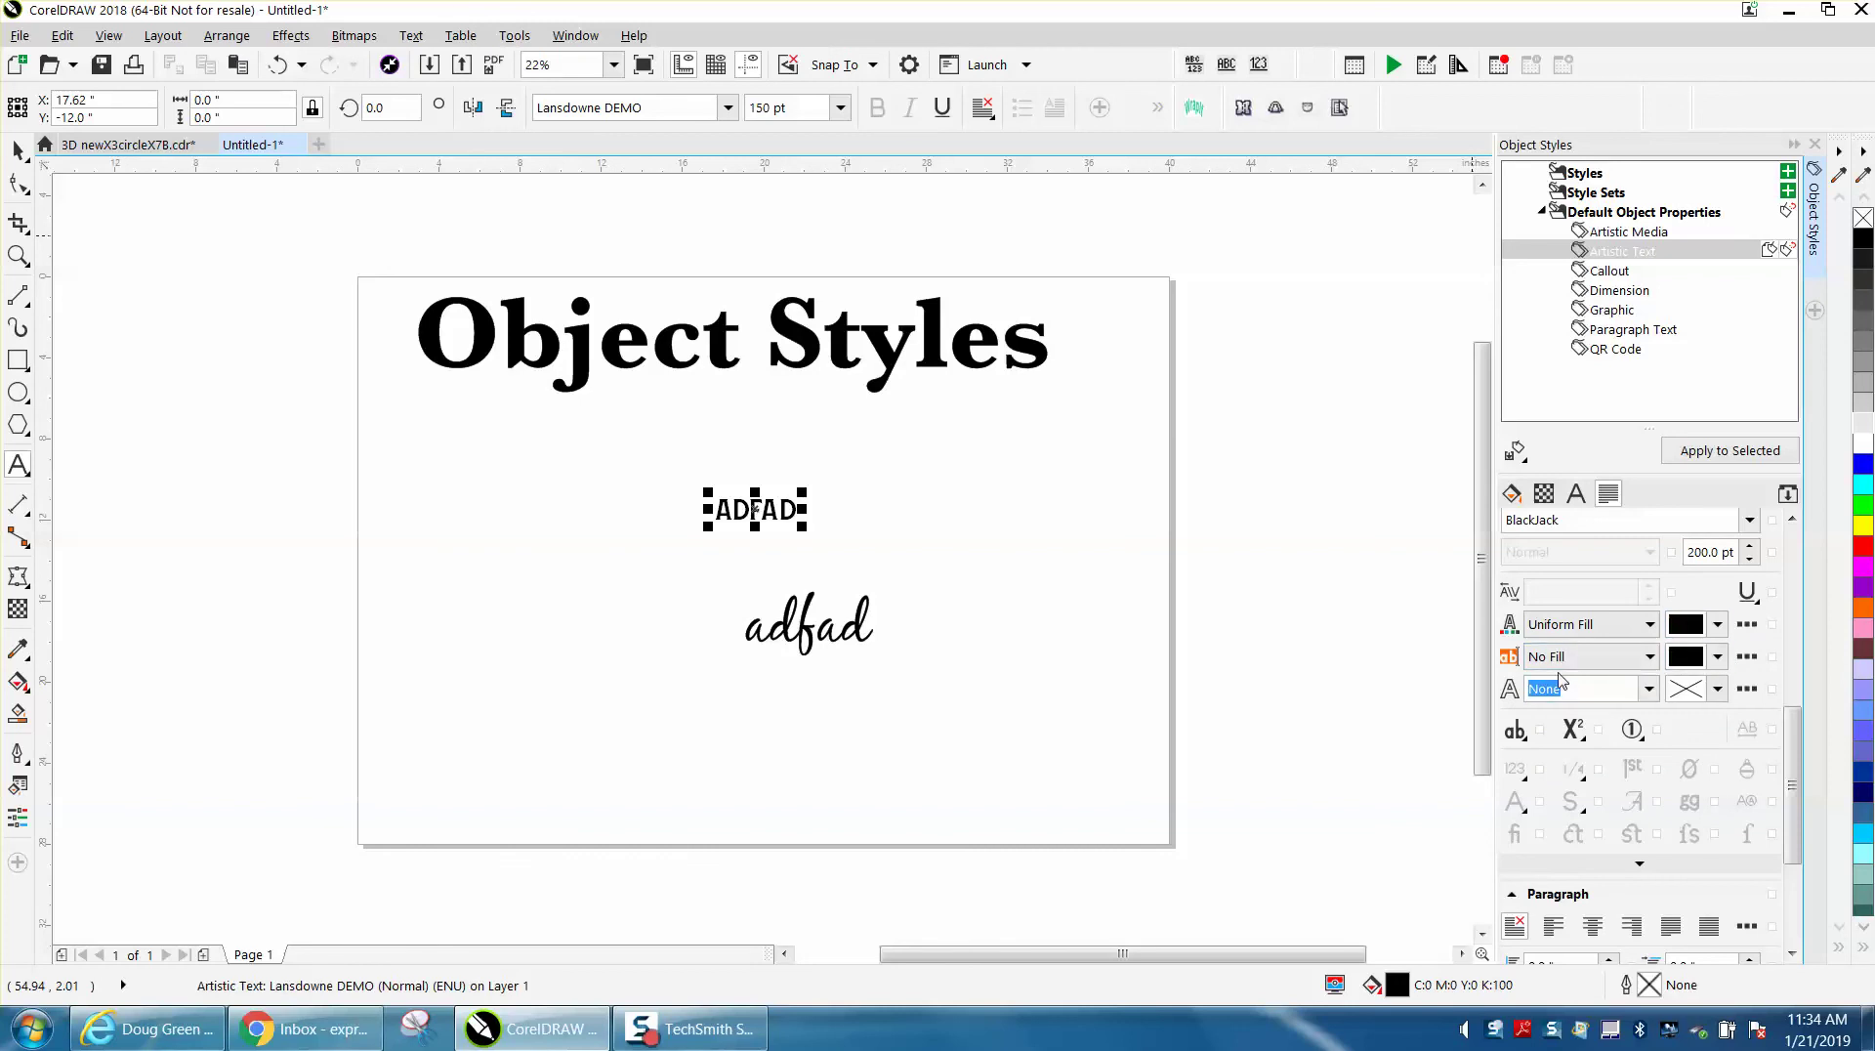
pyautogui.click(1650, 626)
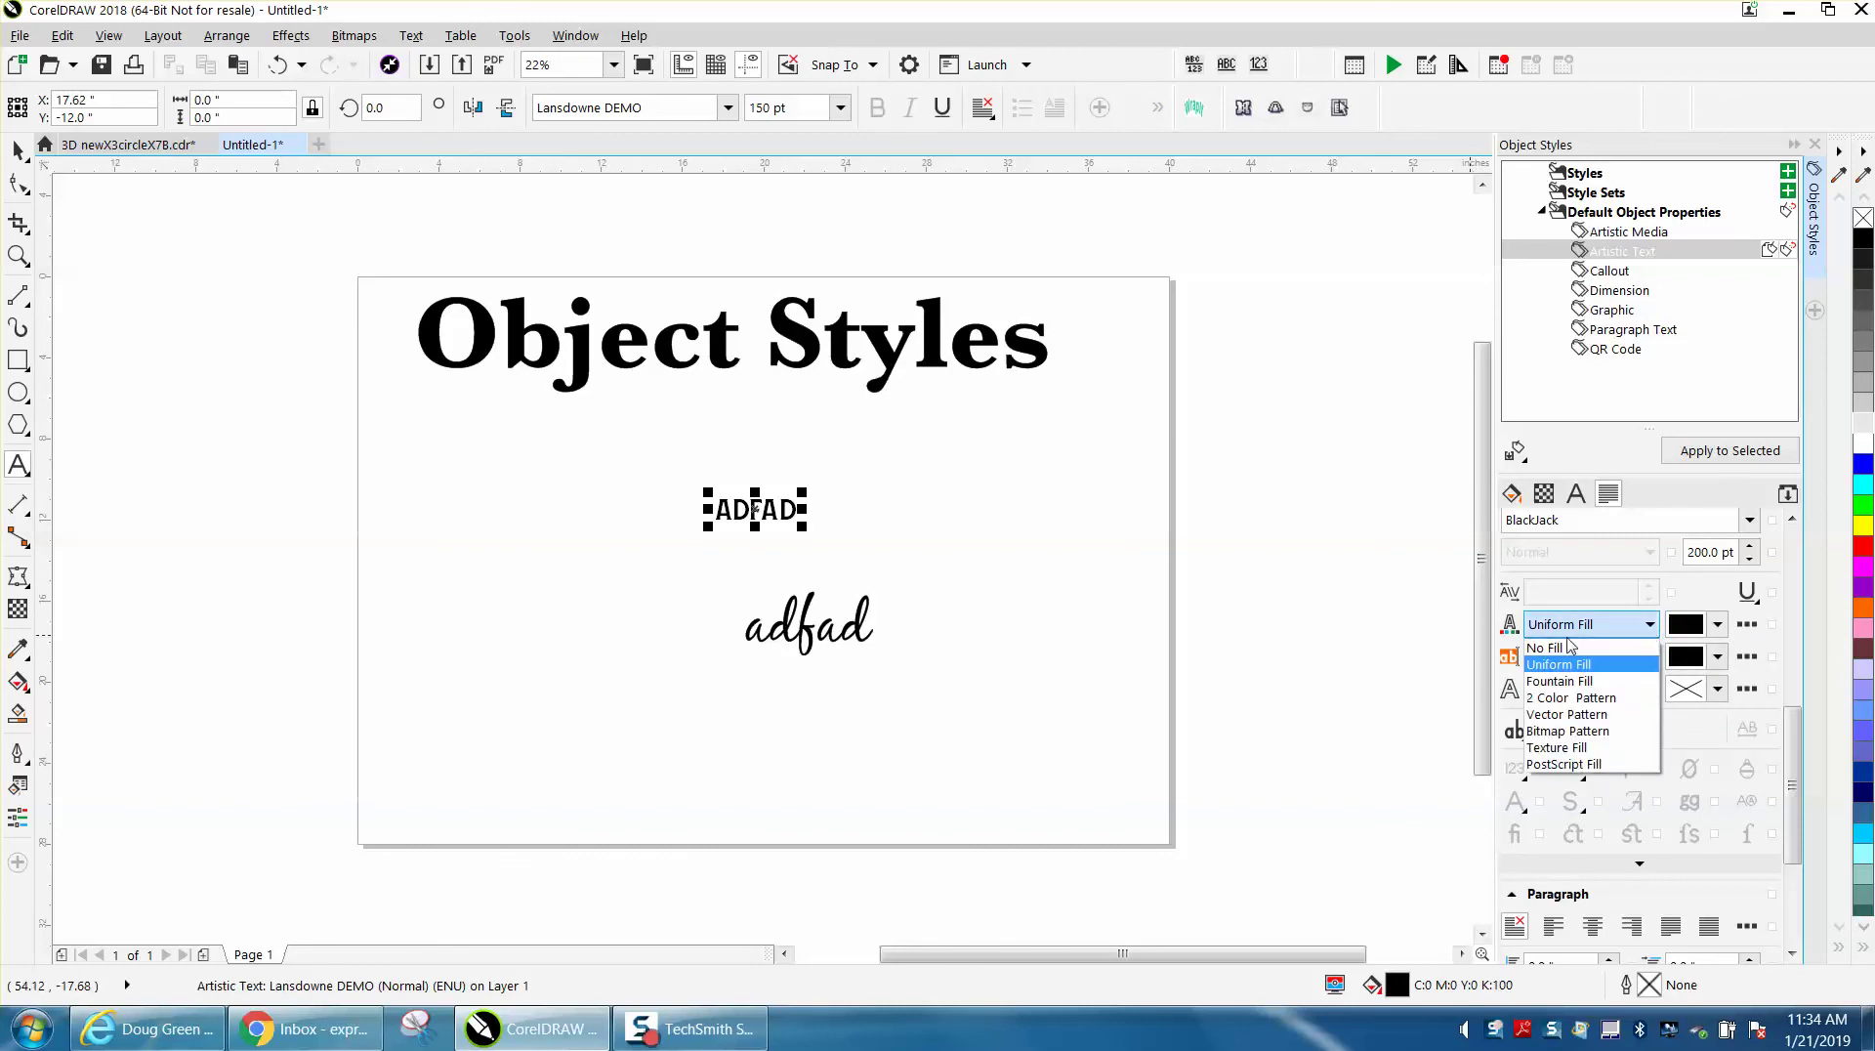
pyautogui.click(1544, 648)
pyautogui.click(604, 597)
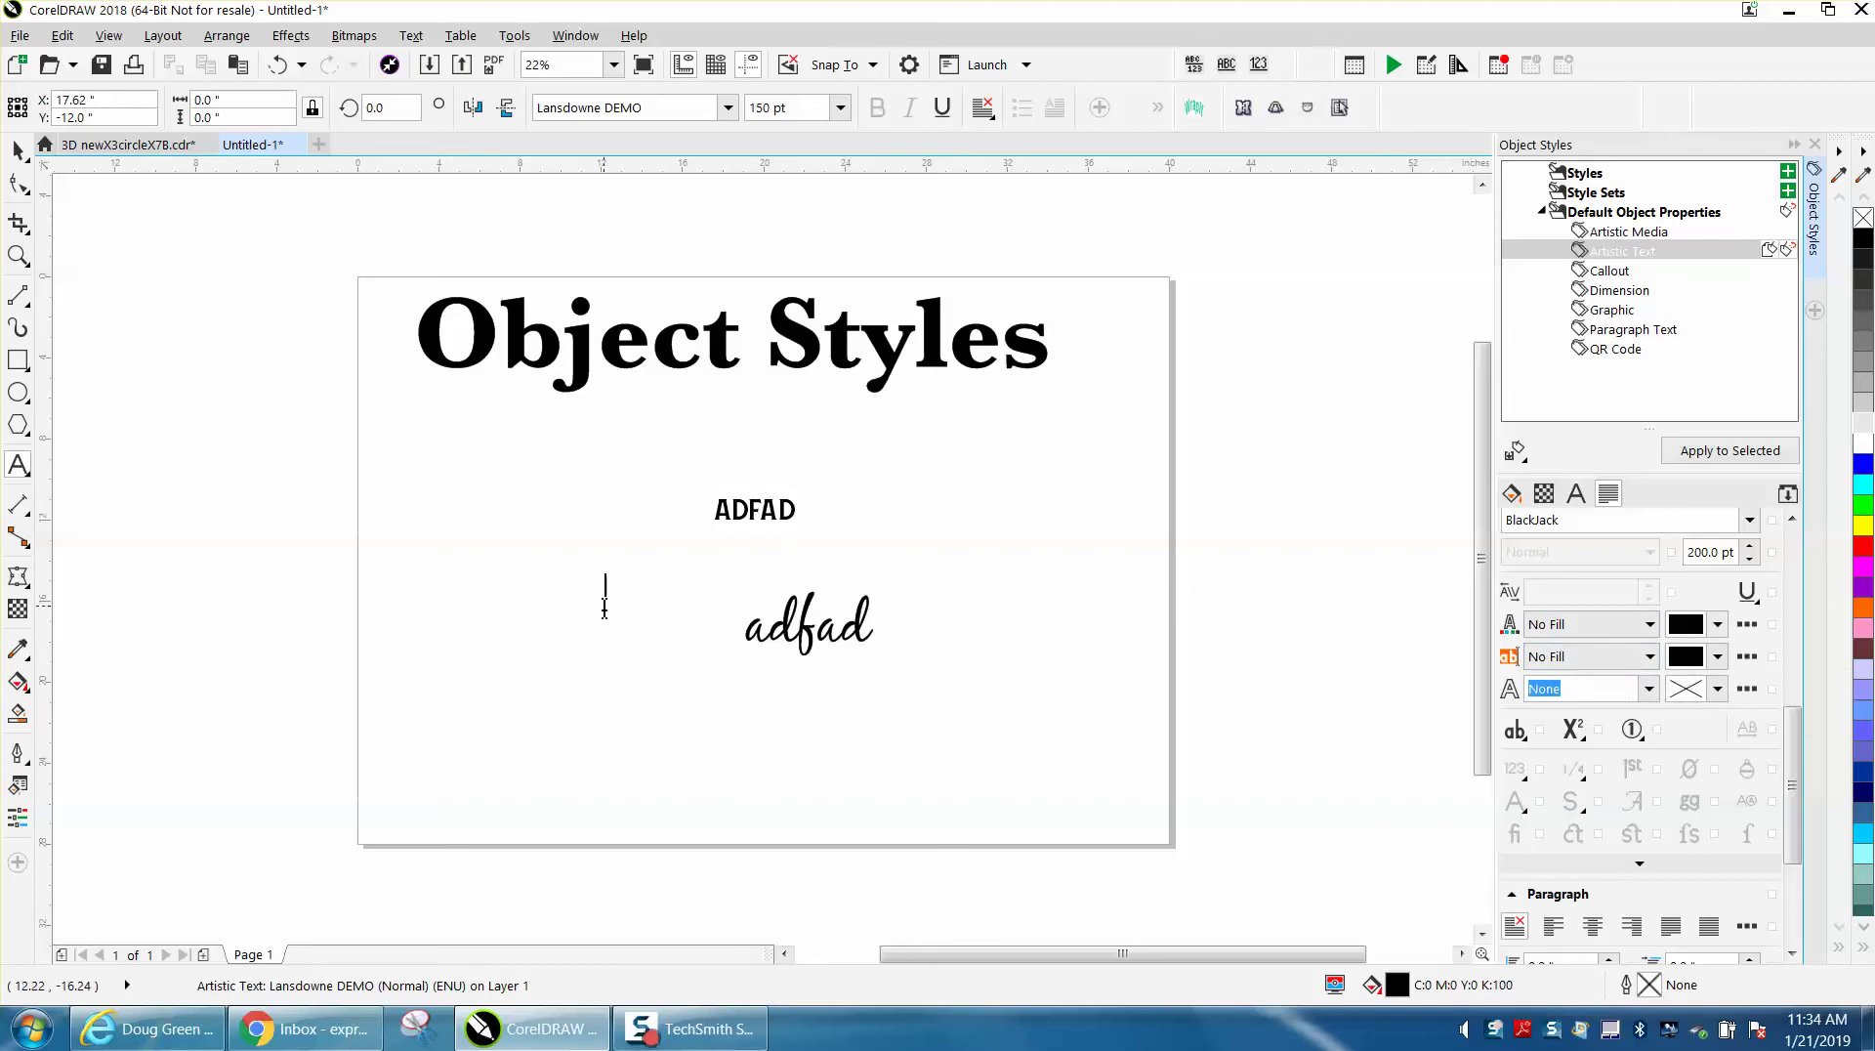
pyautogui.write('DASDSA')
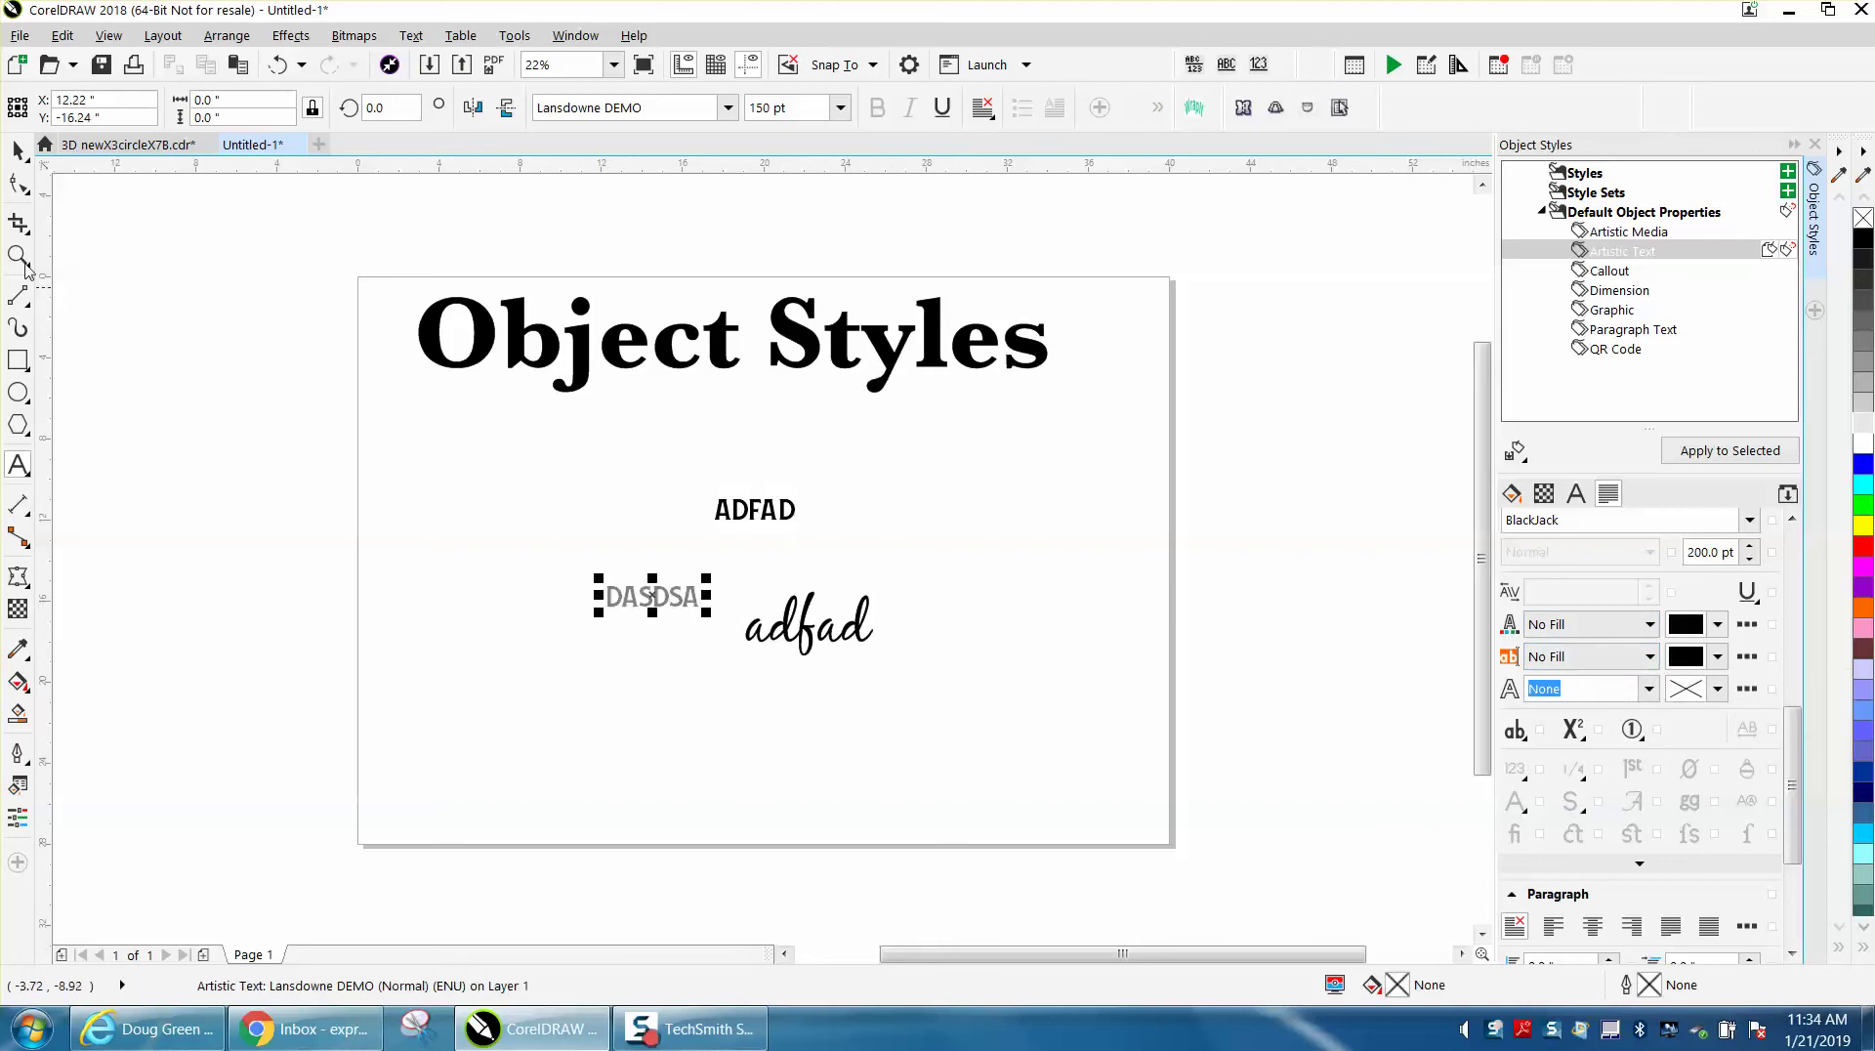
# Zoom in on the invisible DASDSA text, select it and give it a black outline
pyautogui.click(17, 256)
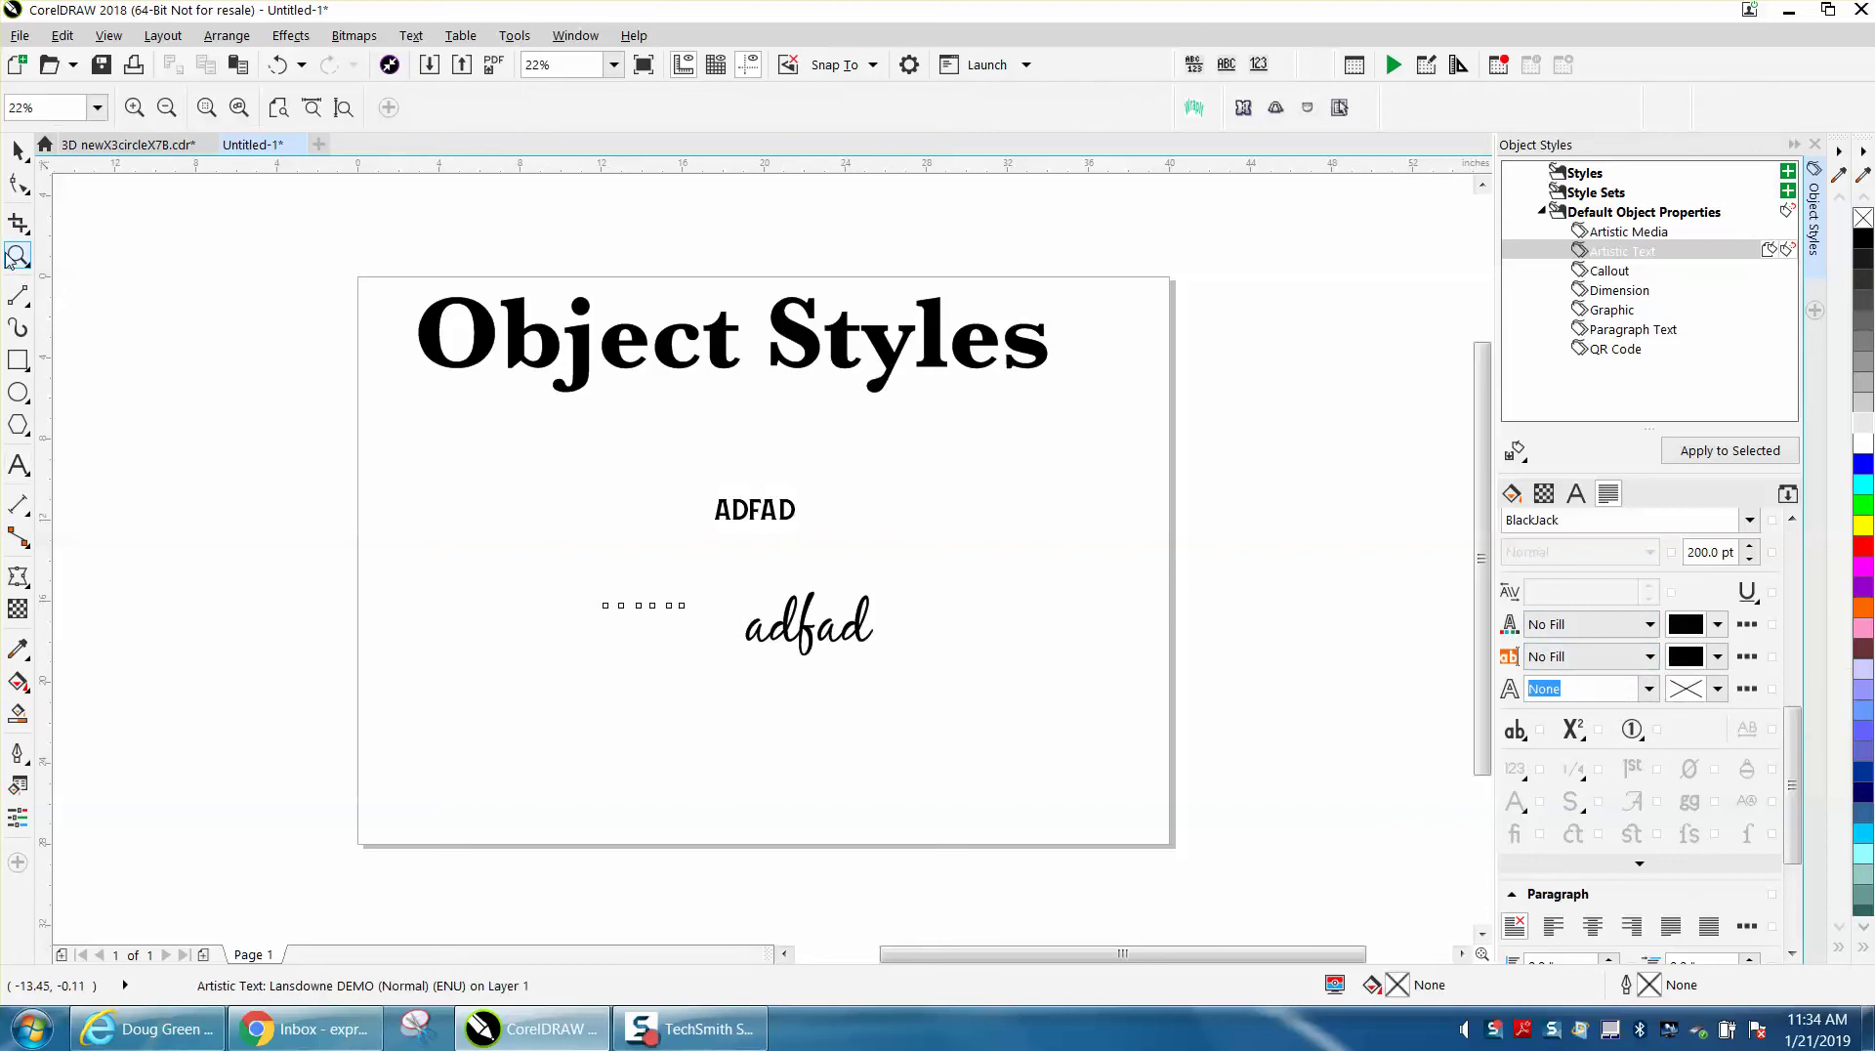
pyautogui.moveTo(527, 527); pyautogui.dragTo(758, 661)
pyautogui.click(20, 148)
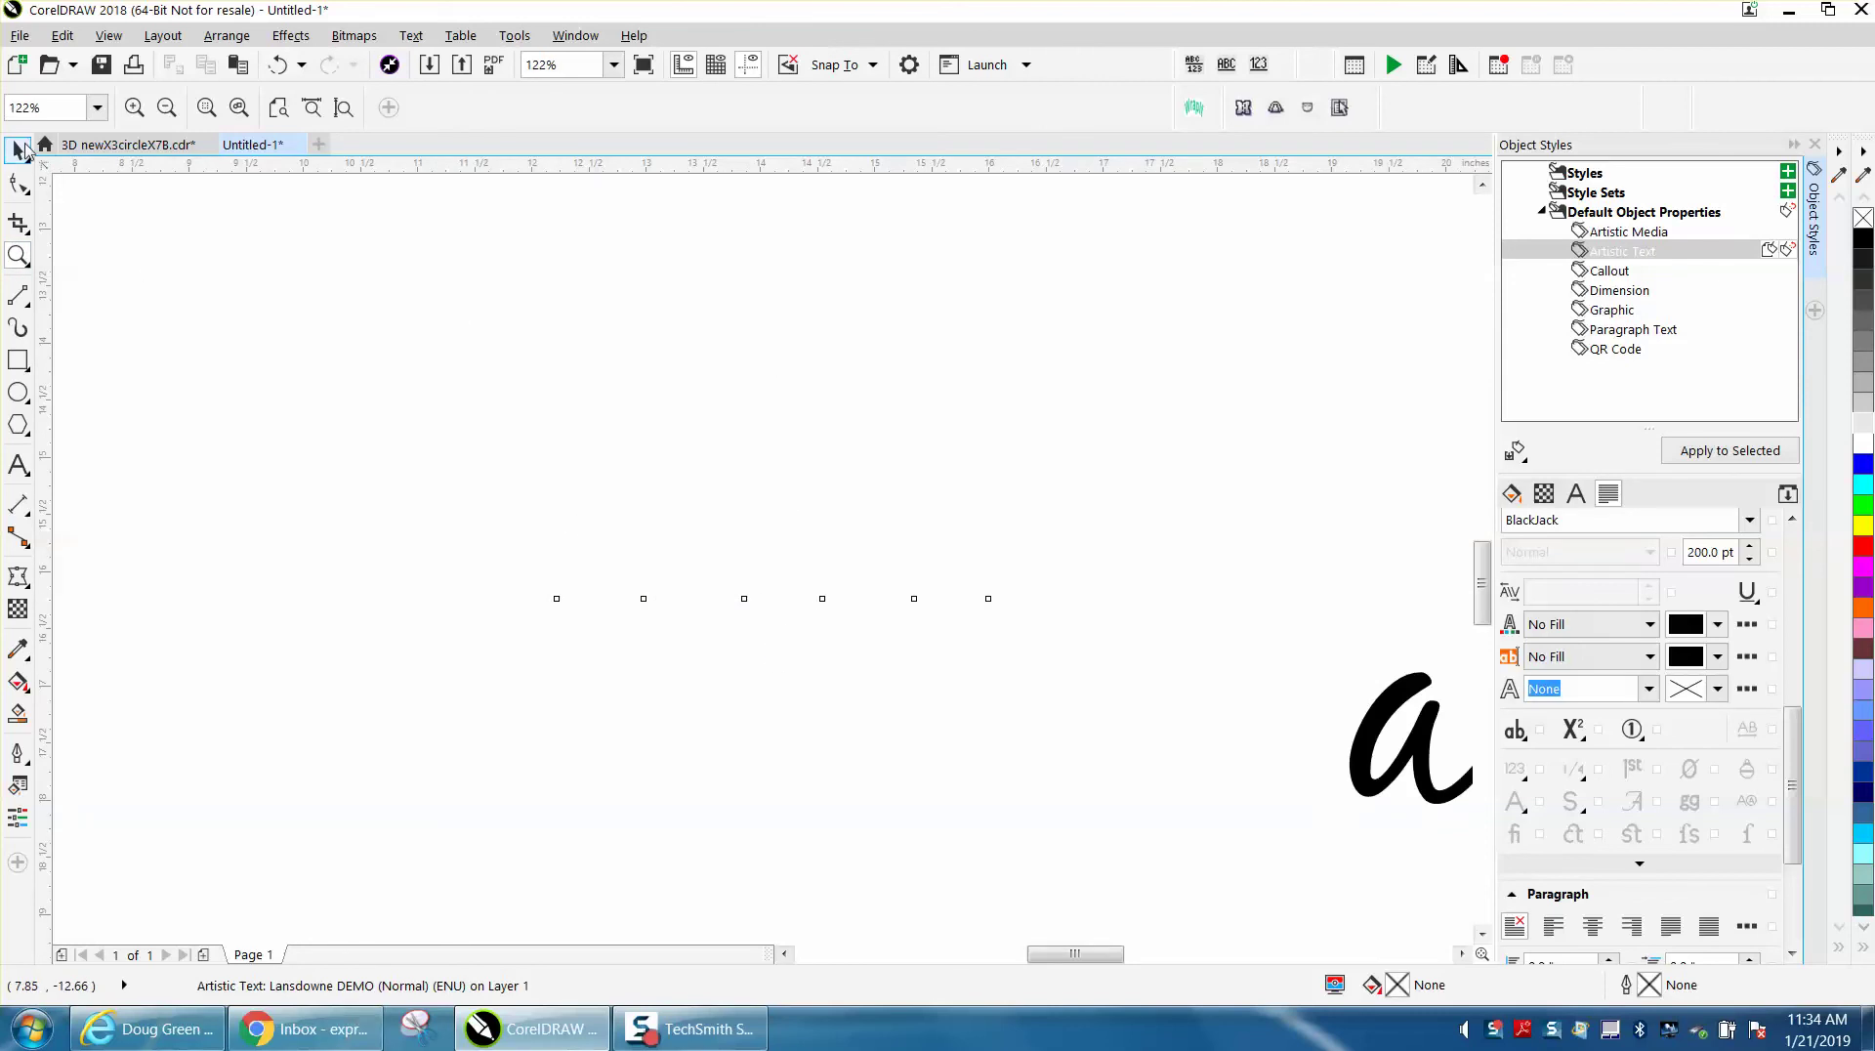
pyautogui.click(686, 484)
pyautogui.rightClick(1862, 244)
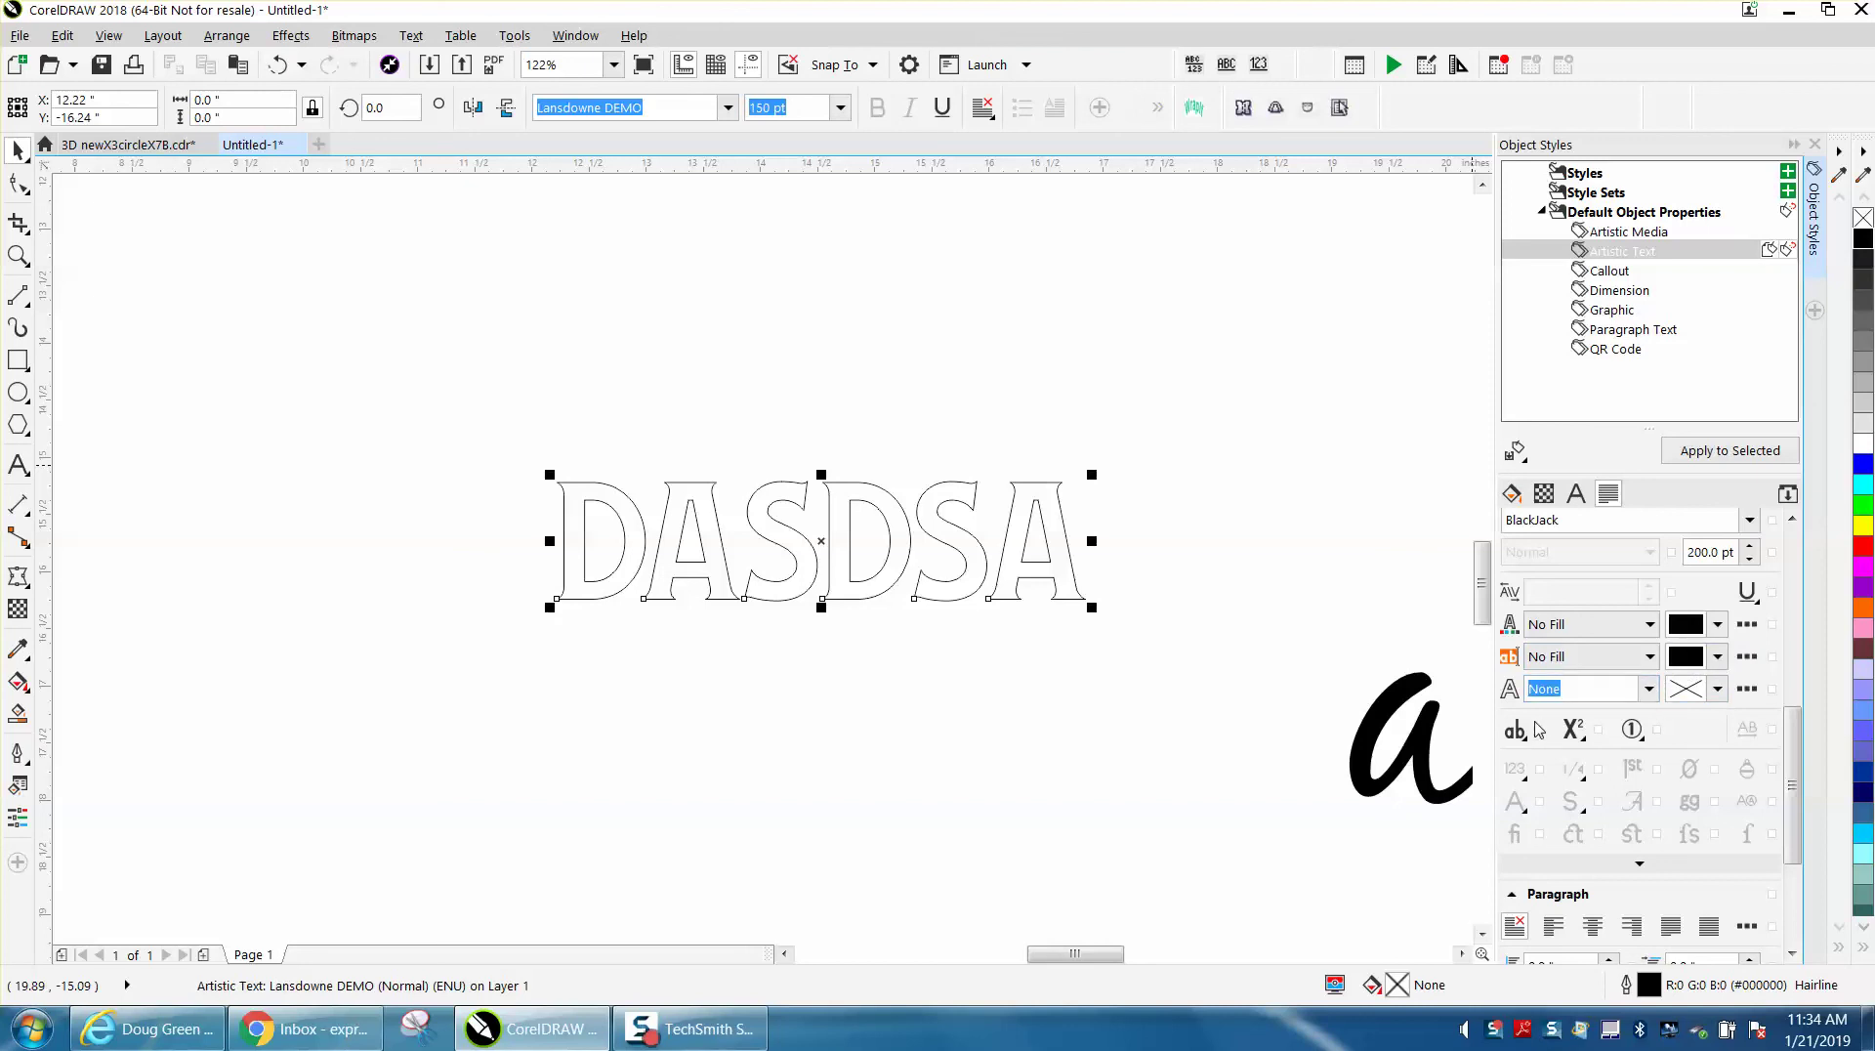
pyautogui.scroll(-2, 1567, 727)
pyautogui.scroll(-2, 1572, 717)
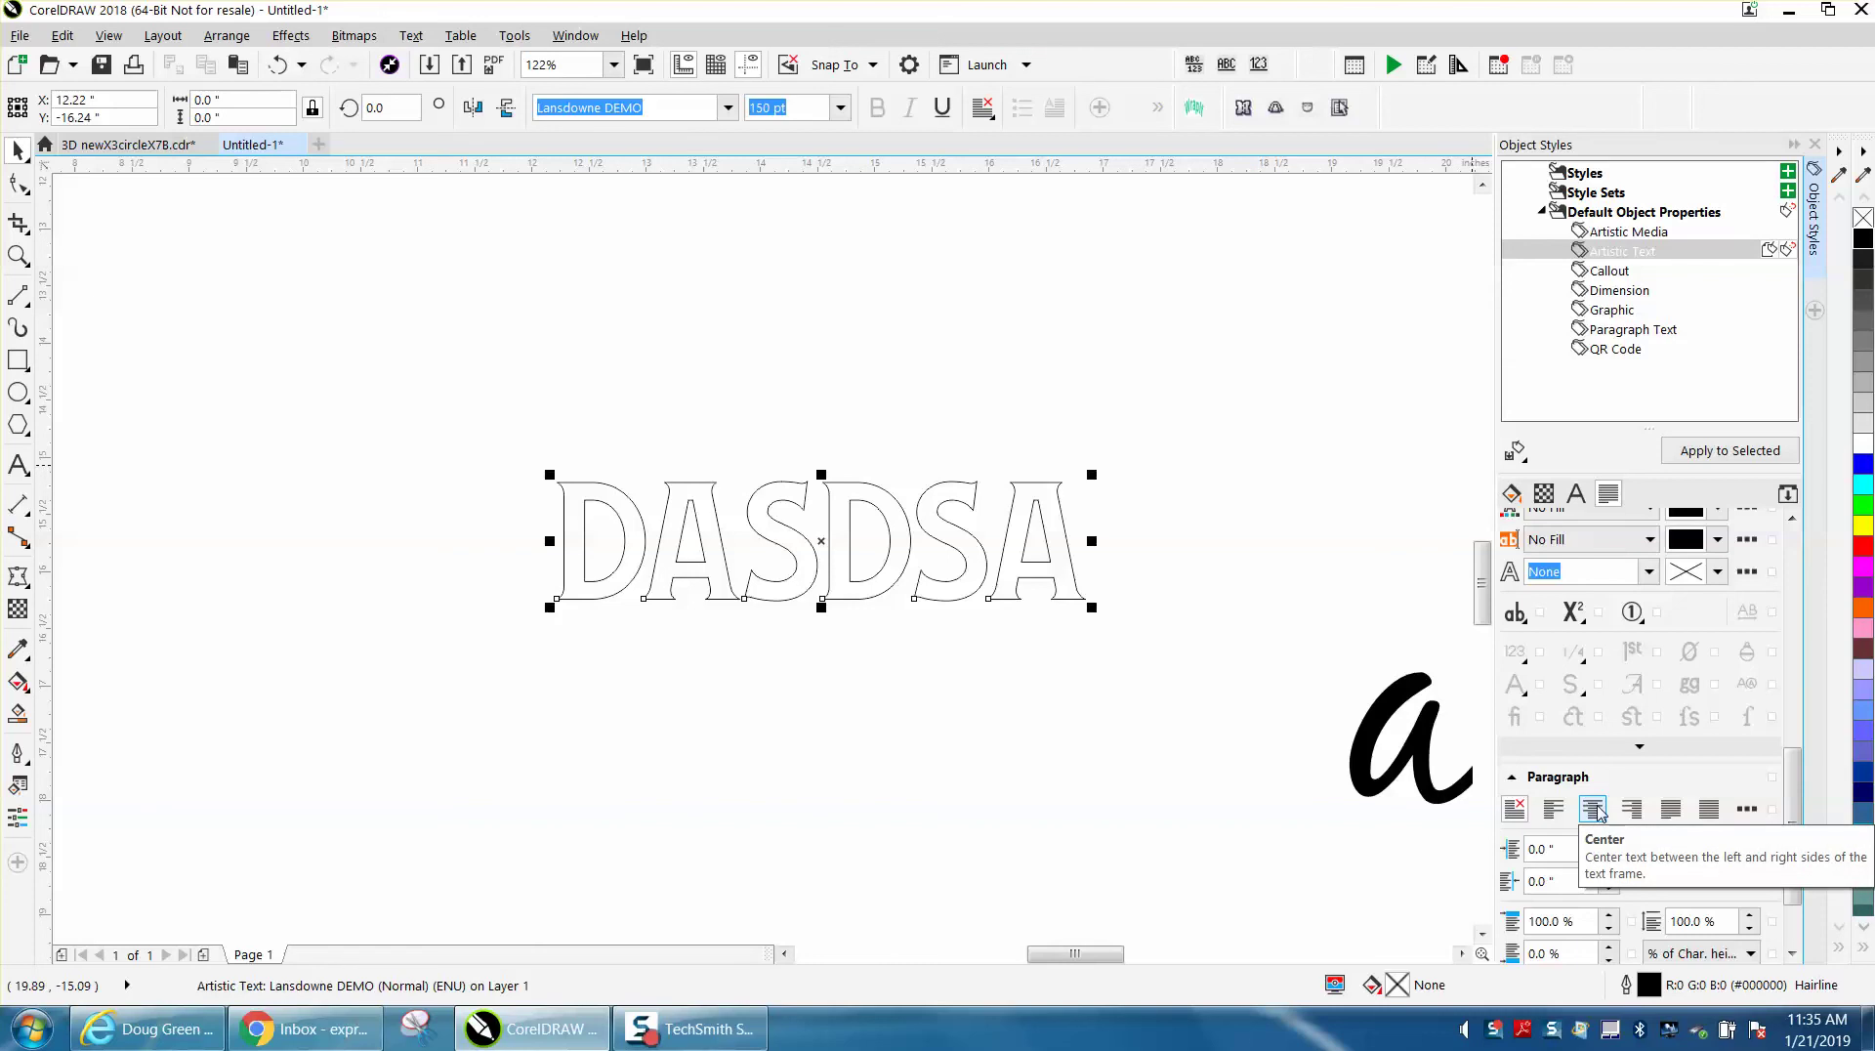
pyautogui.scroll(-4, 1599, 810)
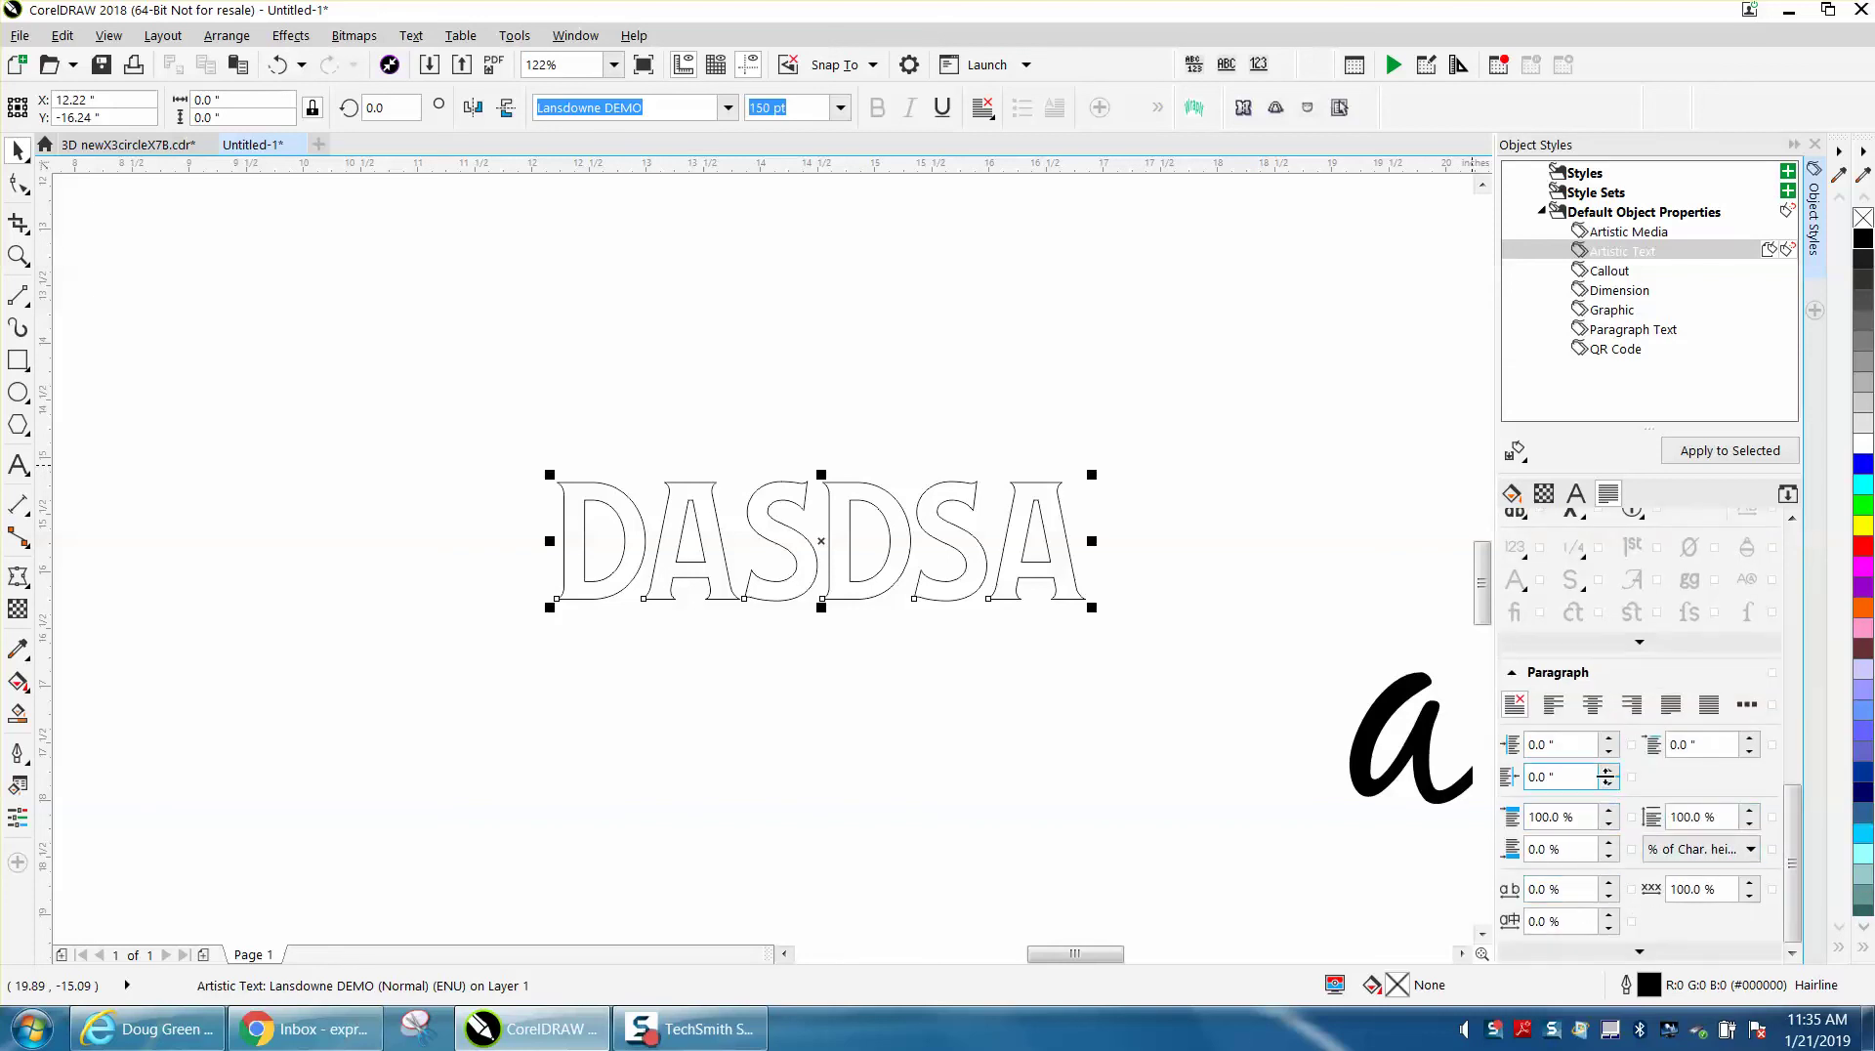
pyautogui.scroll(5, 782, 611)
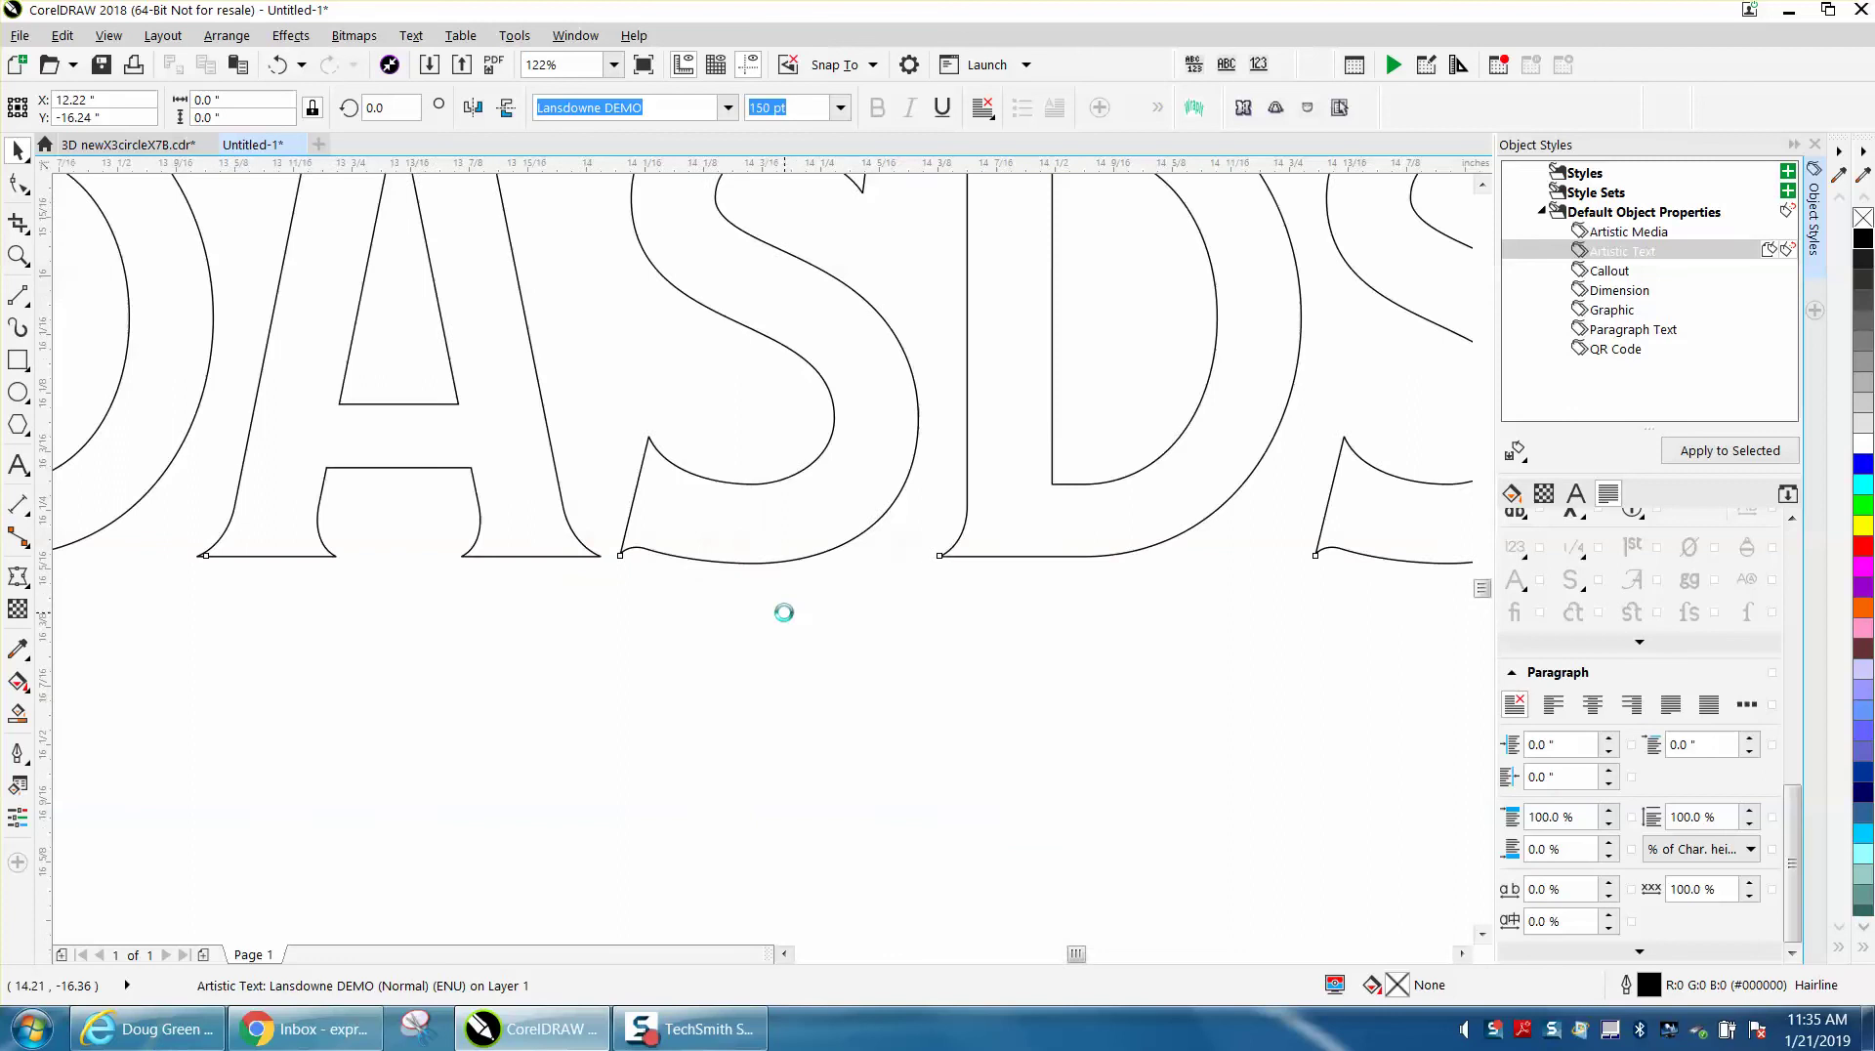
pyautogui.scroll(-10, 785, 603)
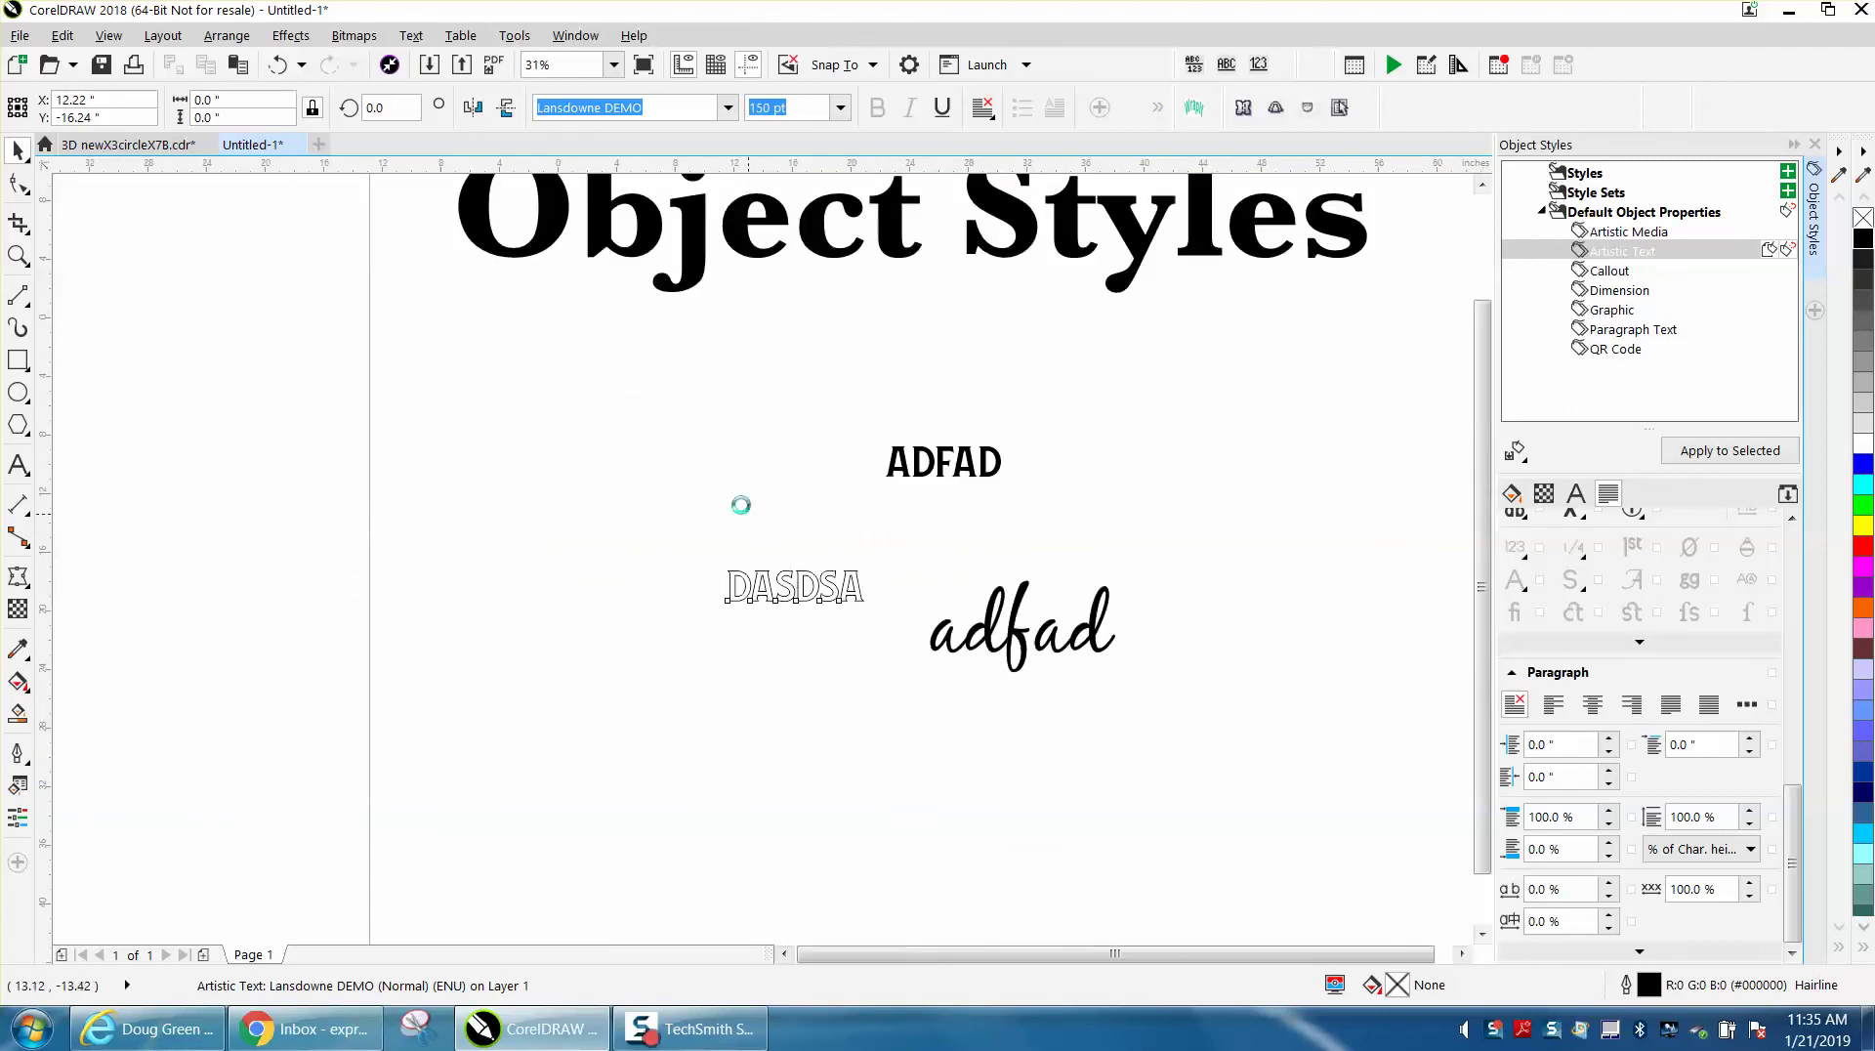
pyautogui.click(576, 37)
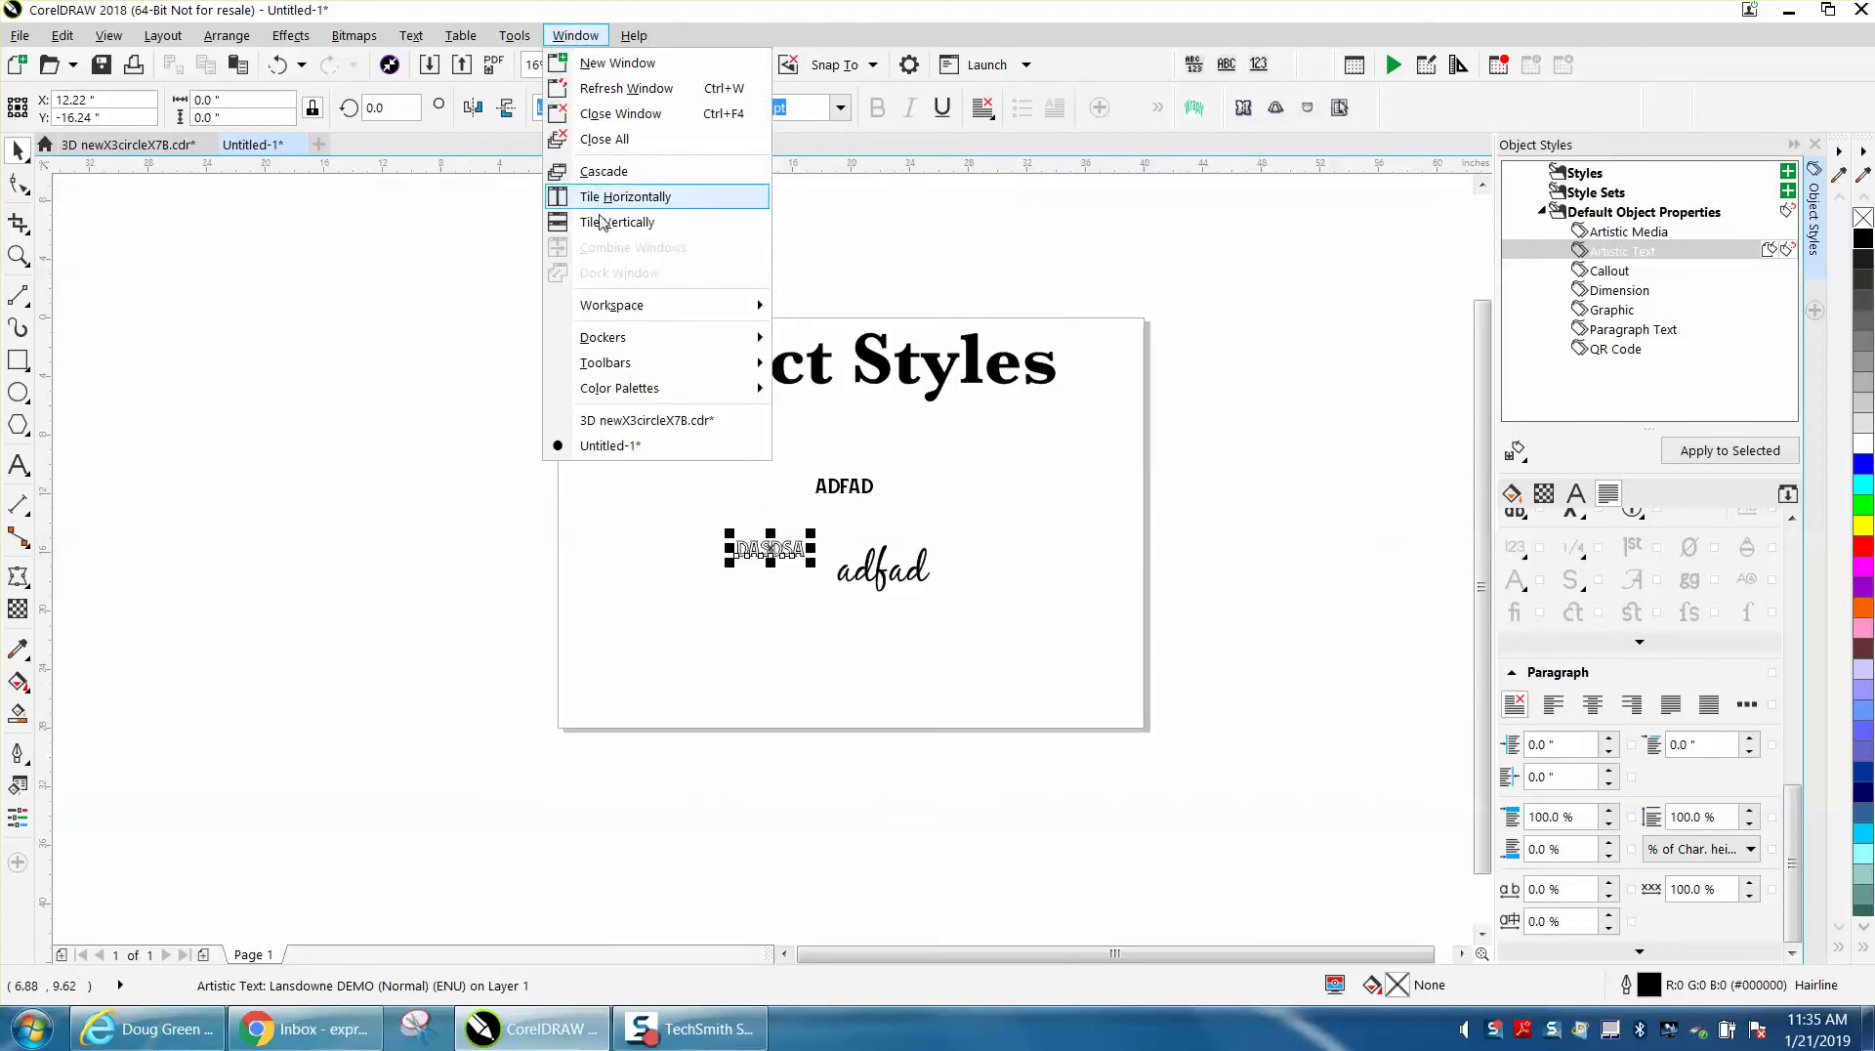
pyautogui.moveTo(606, 338)
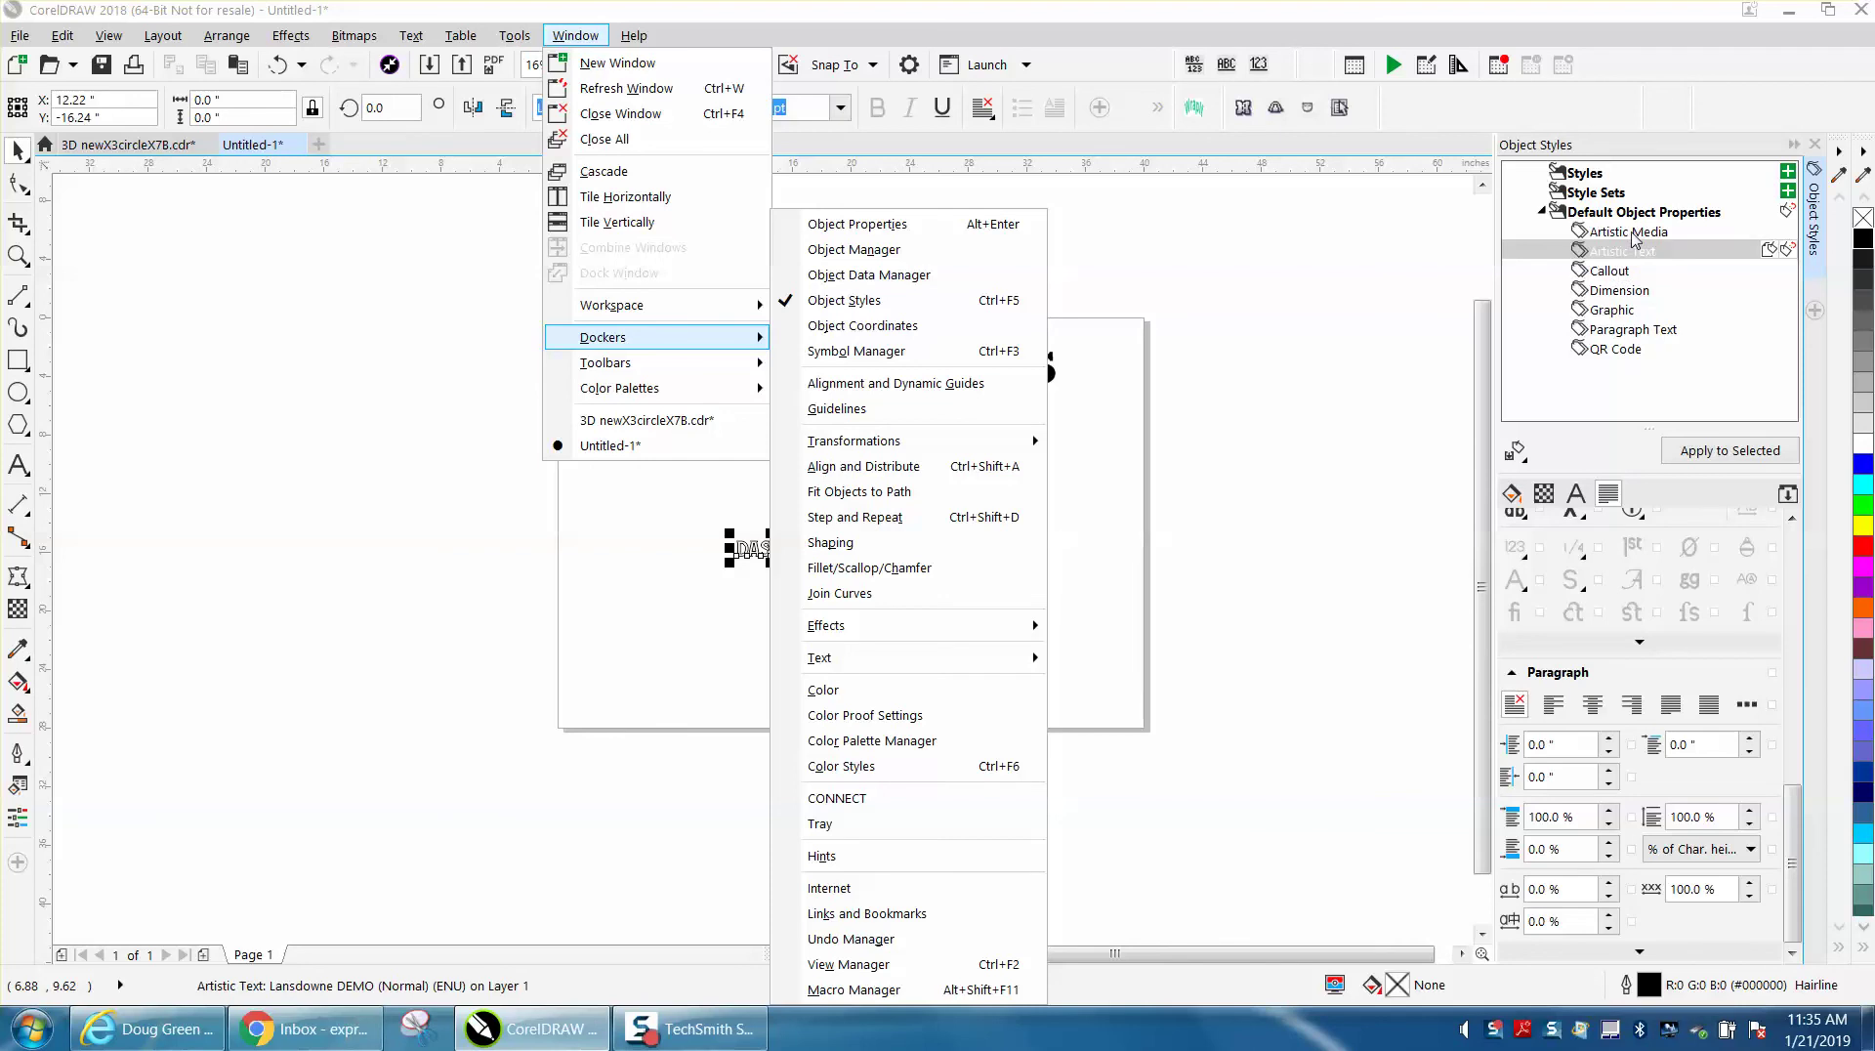
pyautogui.click(1338, 322)
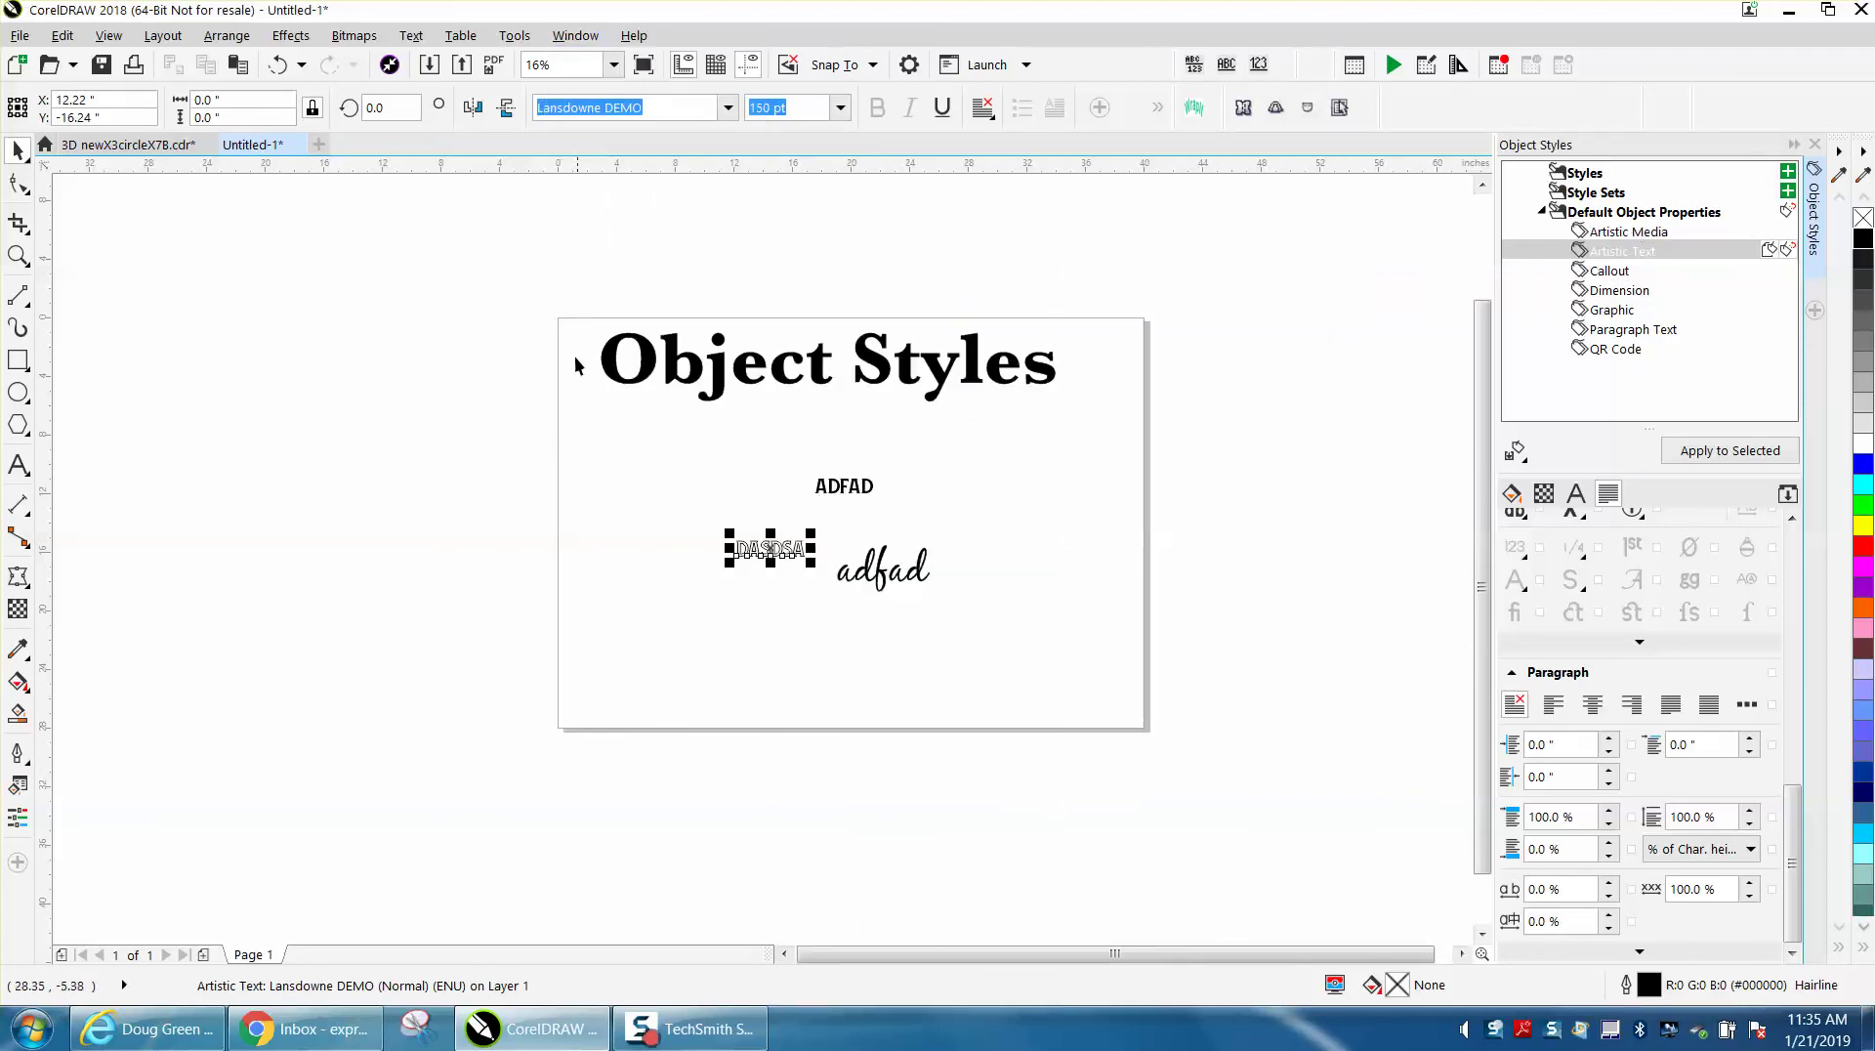
pyautogui.click(17, 256)
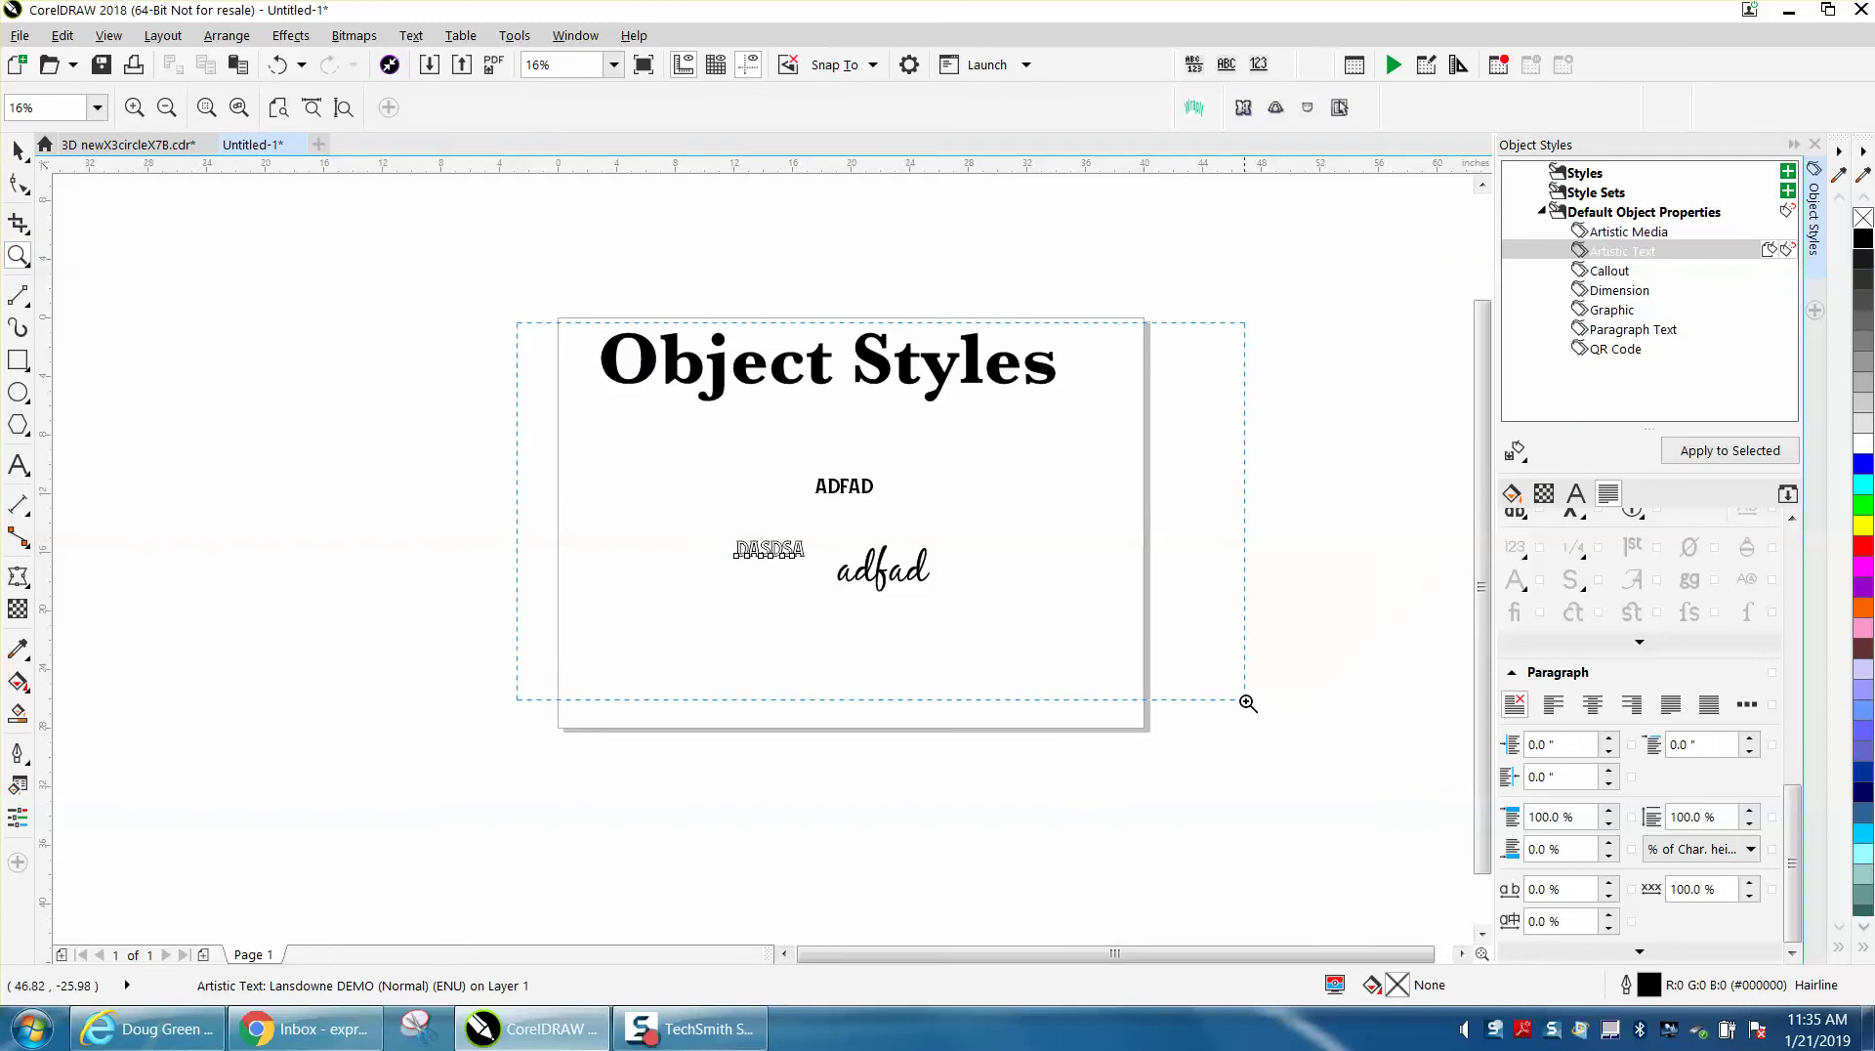